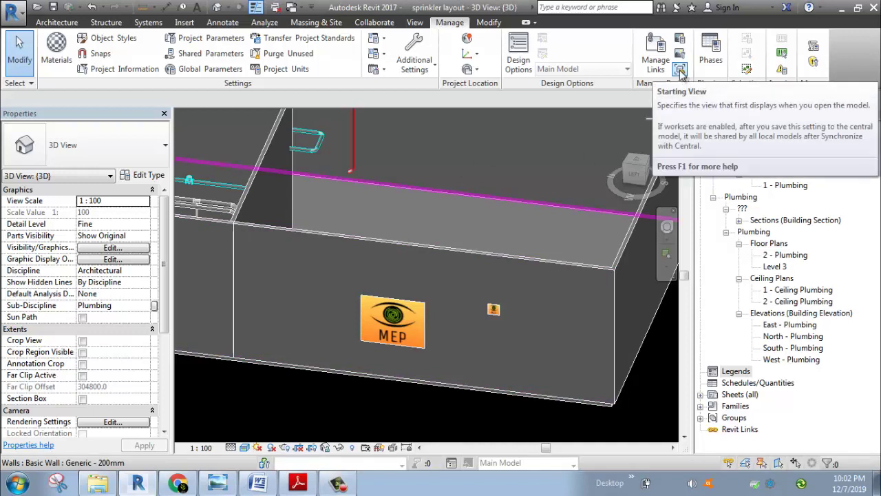
Examine the views offered in the project's Starting View setting, then close it without changing the selection.
click(680, 71)
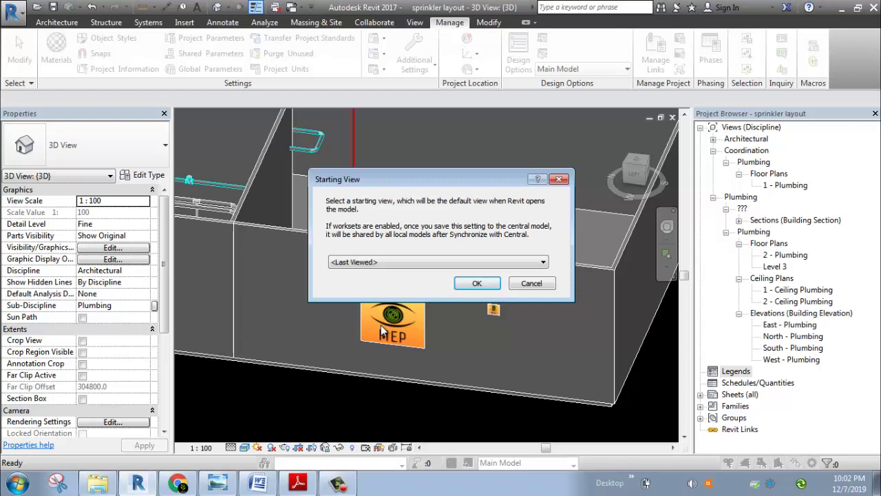
key(Return)
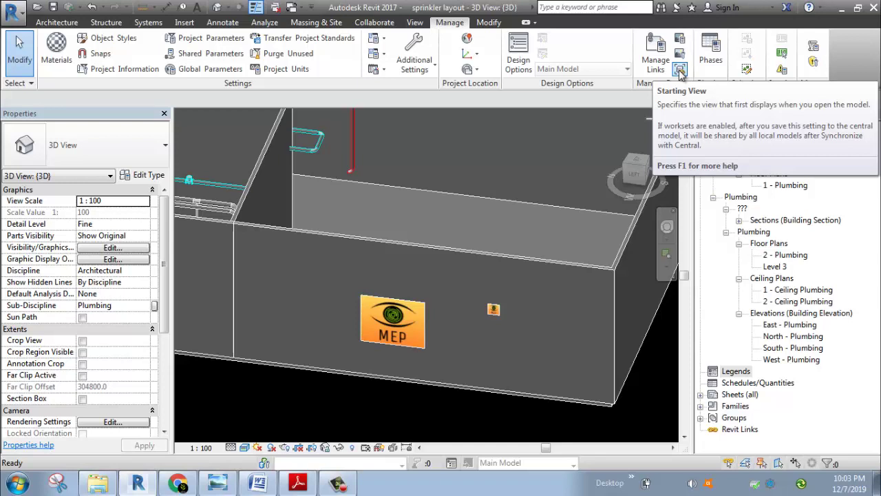
click(679, 71)
key(Escape)
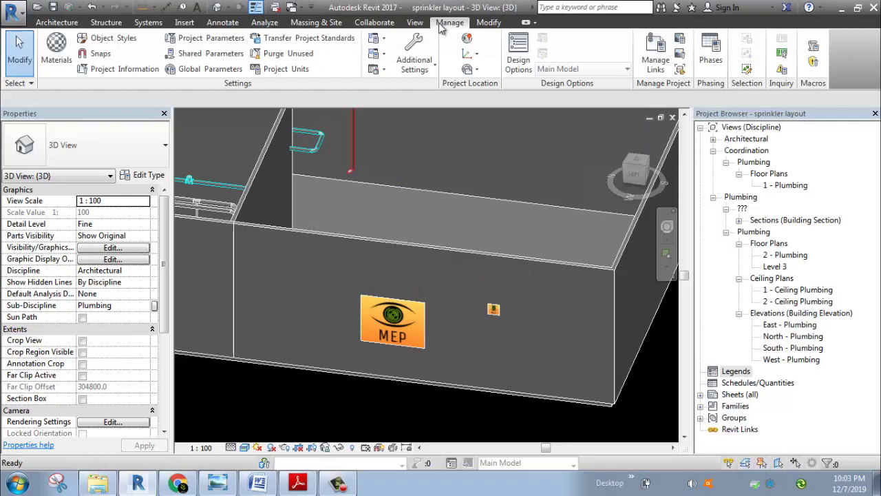
click(680, 72)
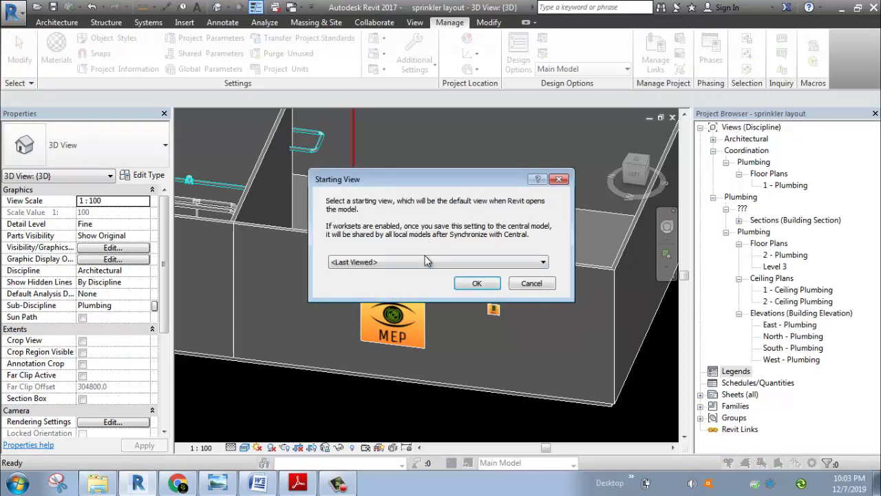
click(425, 260)
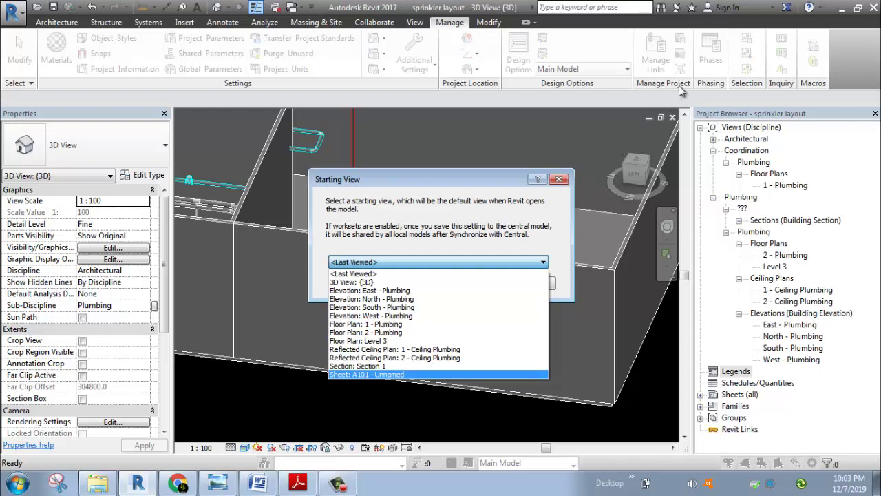
click(556, 180)
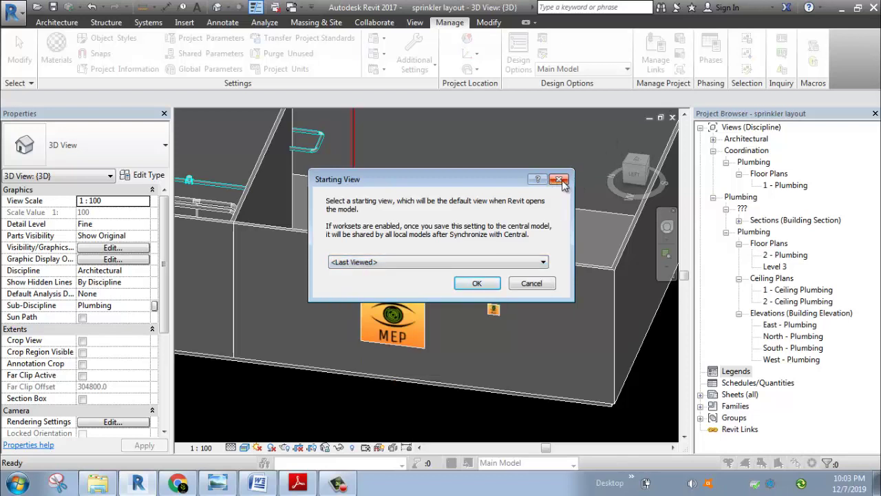
click(561, 180)
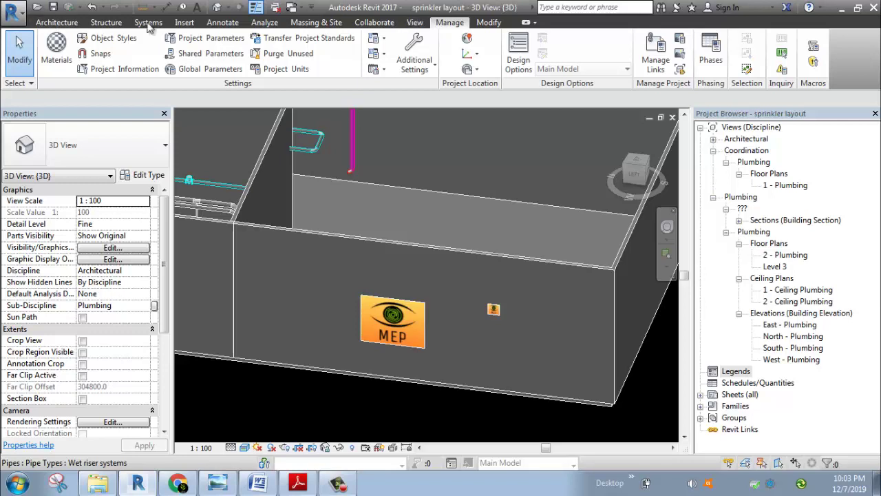
Create a drafting view named PROJECT STARTING VIEW at a scale of 1 : 10.
click(415, 22)
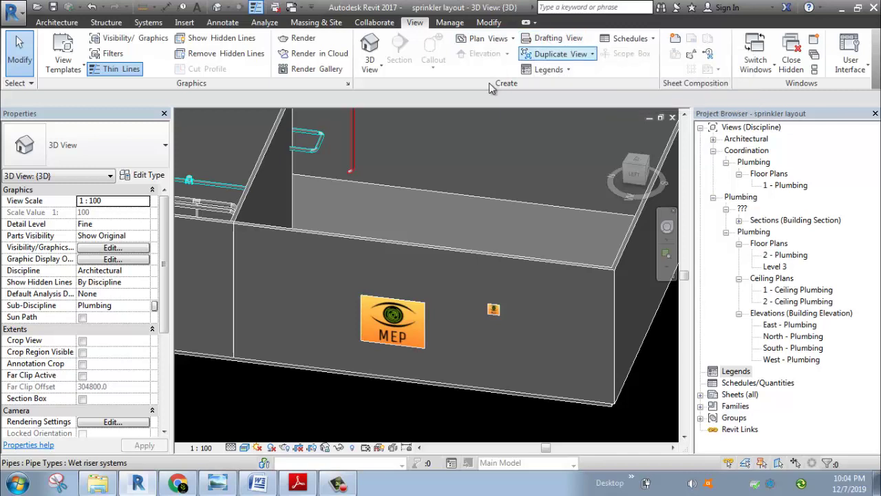
click(555, 38)
click(445, 230)
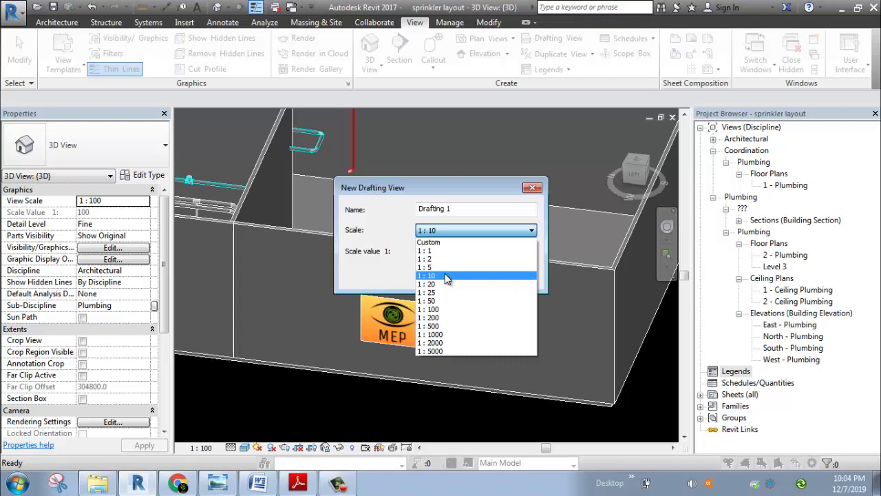
click(446, 276)
drag(471, 210, 364, 204)
text(star)
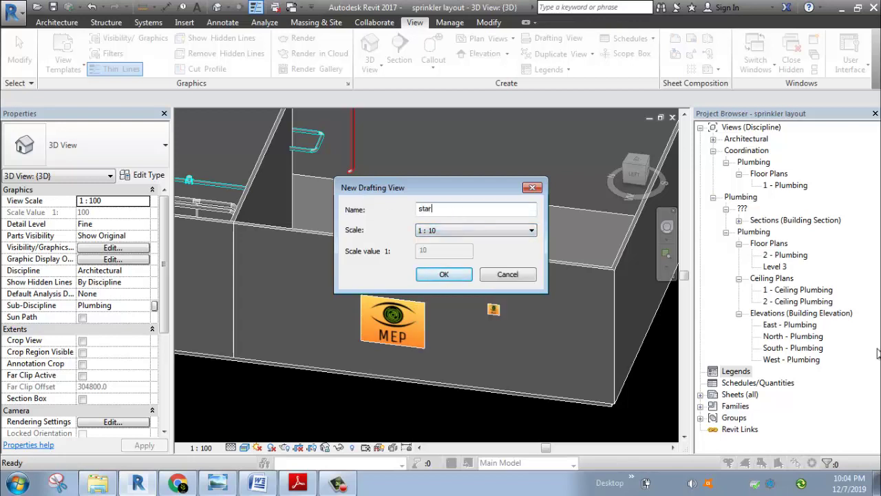
text(PROJECT STARTNGIING VIEW)
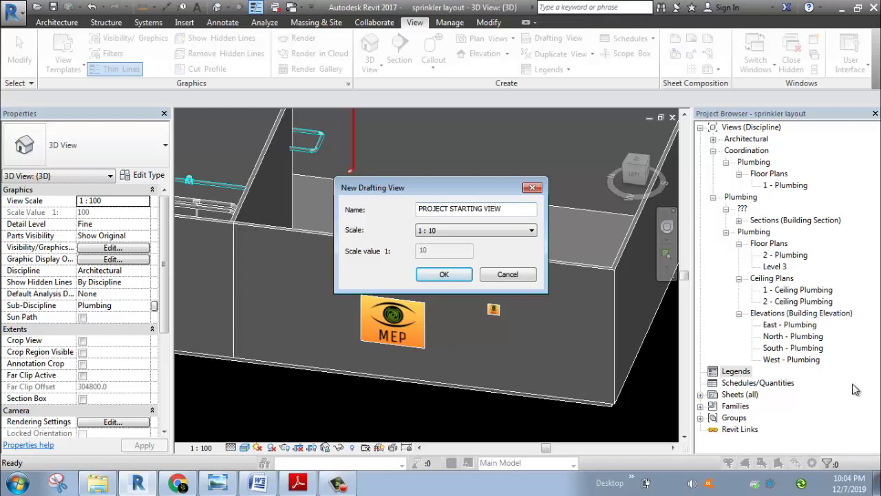
click(465, 274)
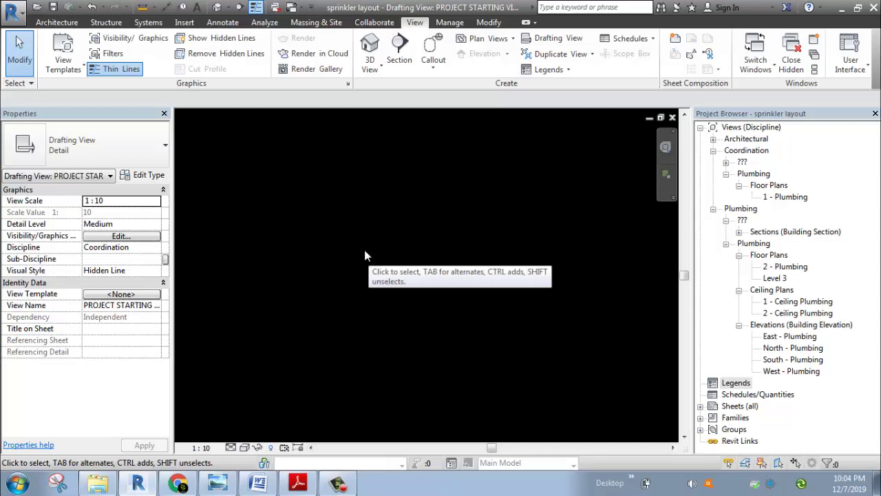
Draw a detail-line rectangle about 3400 by 3700 mm in the drafting view using the Thin Lines style.
key(d)
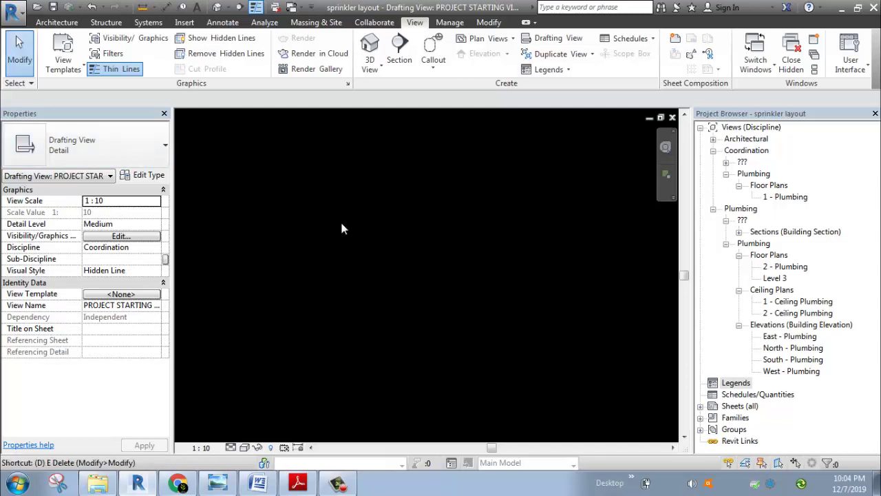
key(l)
key(d)
key(l)
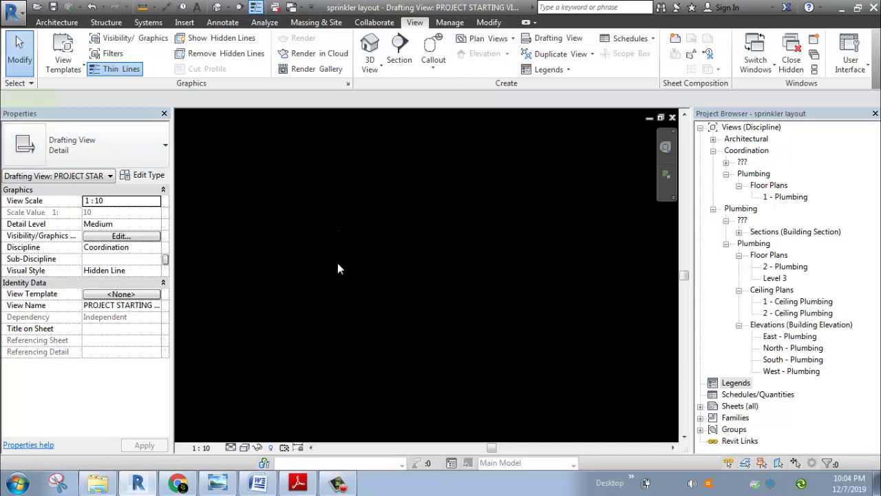
key(Escape)
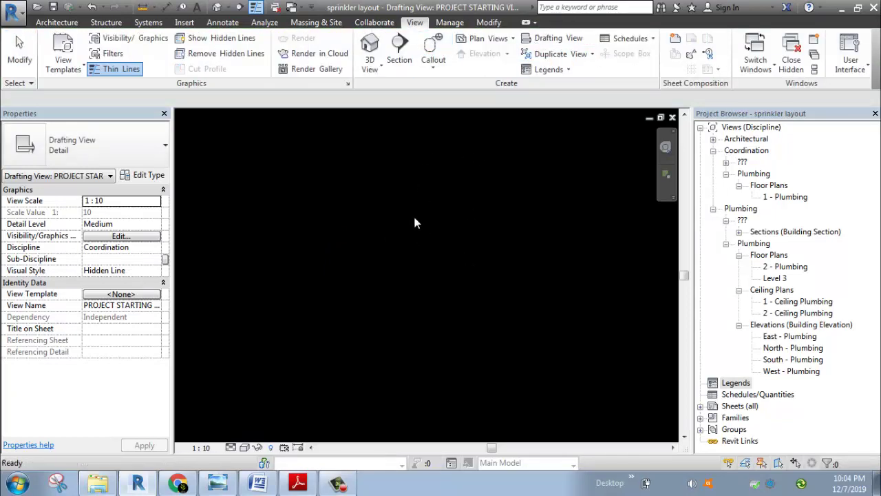
key(d)
key(l)
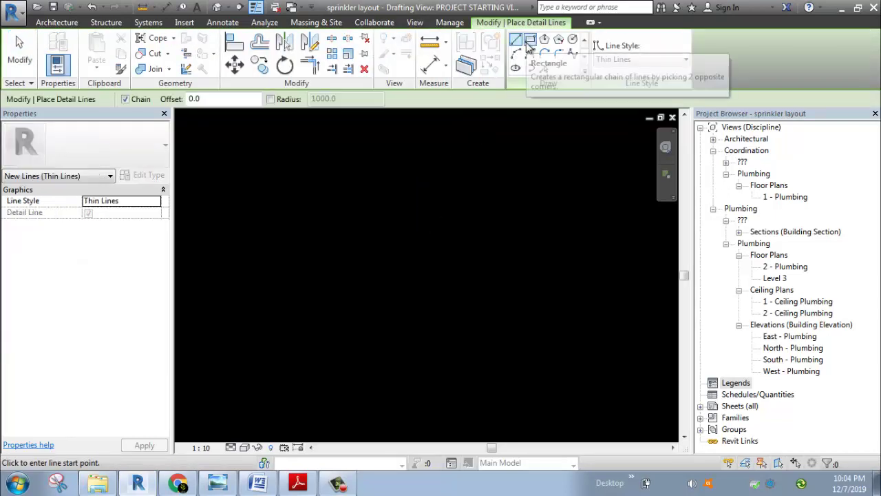
click(531, 39)
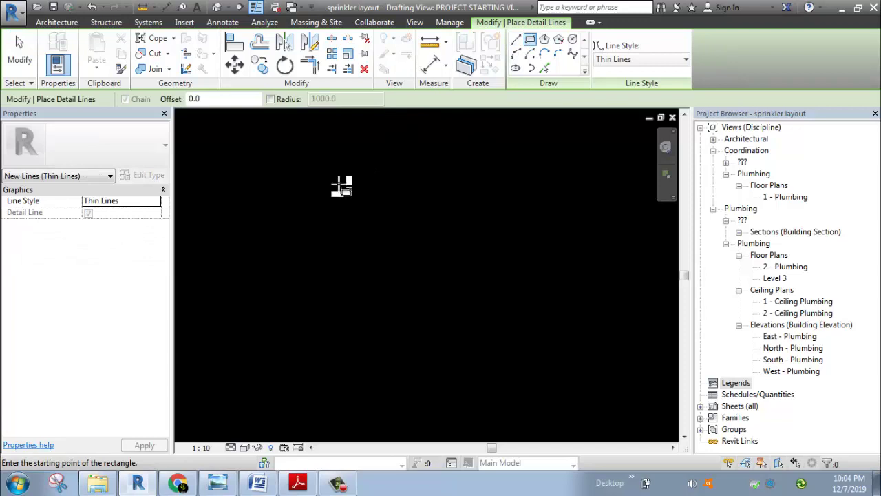
click(327, 180)
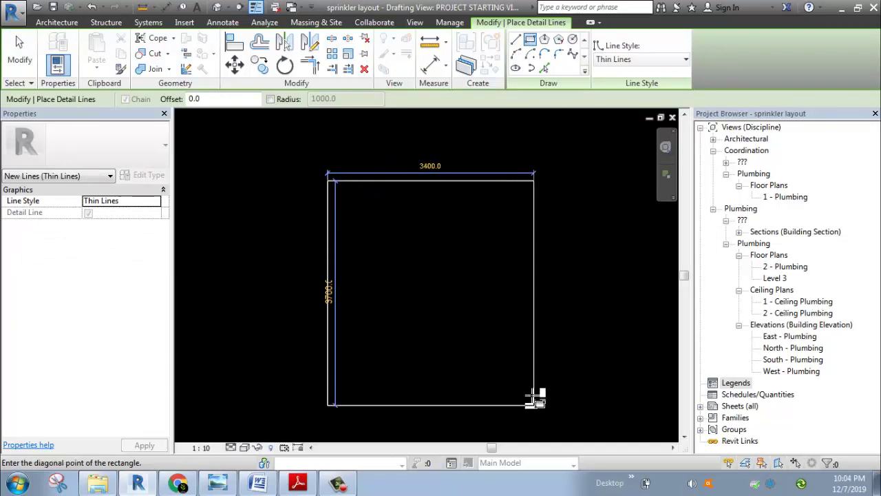
click(534, 405)
Draw a second full-height rectangle inside the frame, from near the middle of its upper edge to its lower-left corner.
click(424, 181)
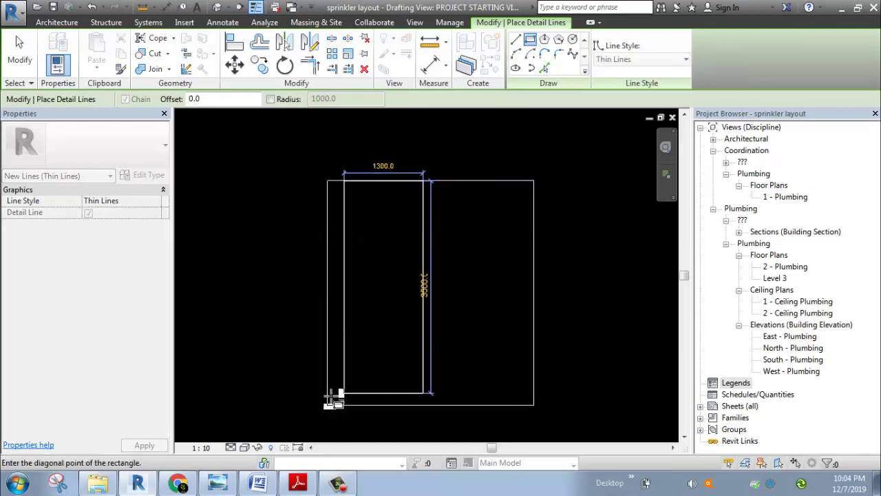
click(329, 404)
key(Escape)
key(Escape)
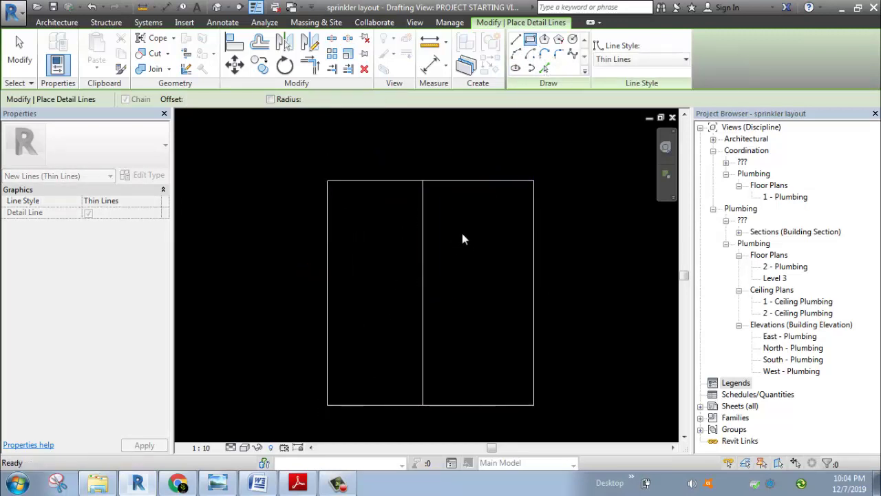
Move the inner vertical line right to about two thirds of the frame's width.
scroll(376, 228, up, 2)
scroll(380, 203, down, 3)
middle_drag(406, 262, 405, 228)
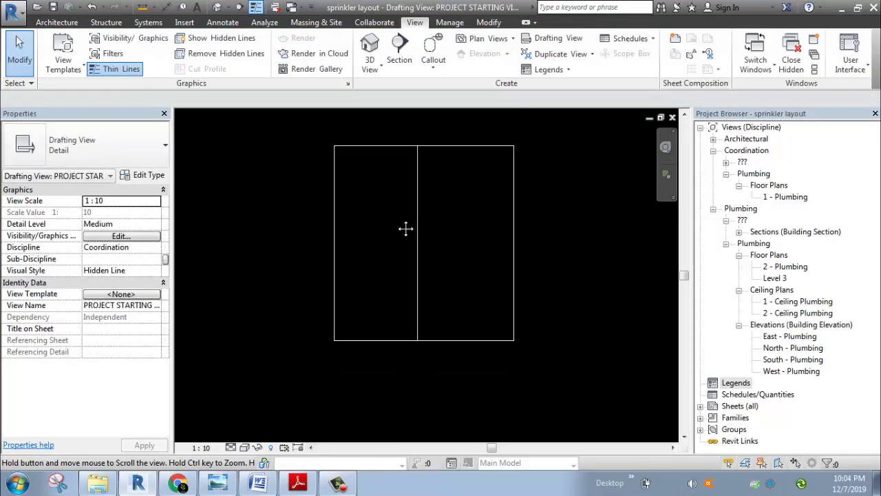
scroll(447, 184, up, 1)
drag(409, 183, 452, 178)
click(391, 206)
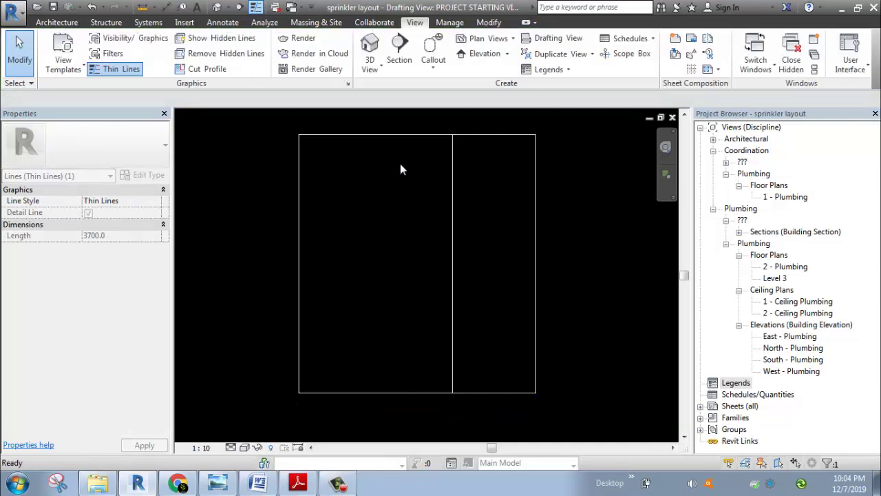
Add the text note MEP TUTORIAL near the upper edge of the frame's narrow right-hand column.
scroll(469, 153, up, 2)
middle_drag(469, 152, 358, 212)
key(t)
key(x)
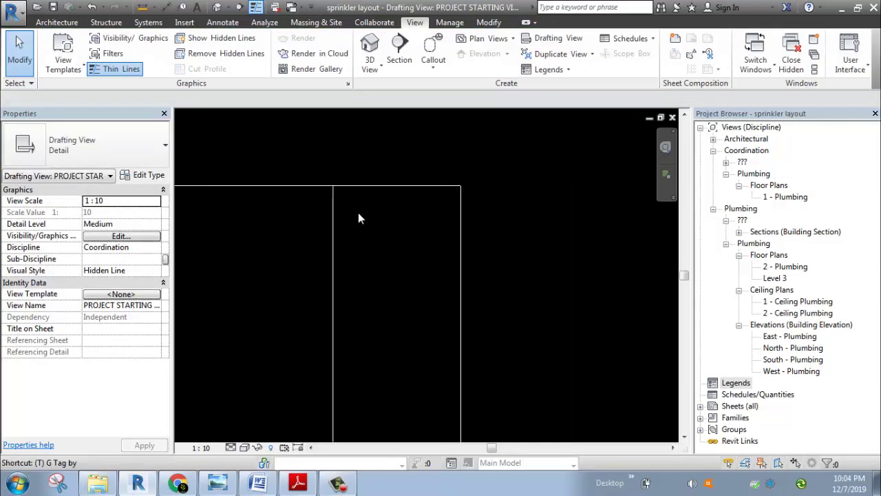
drag(351, 204, 446, 241)
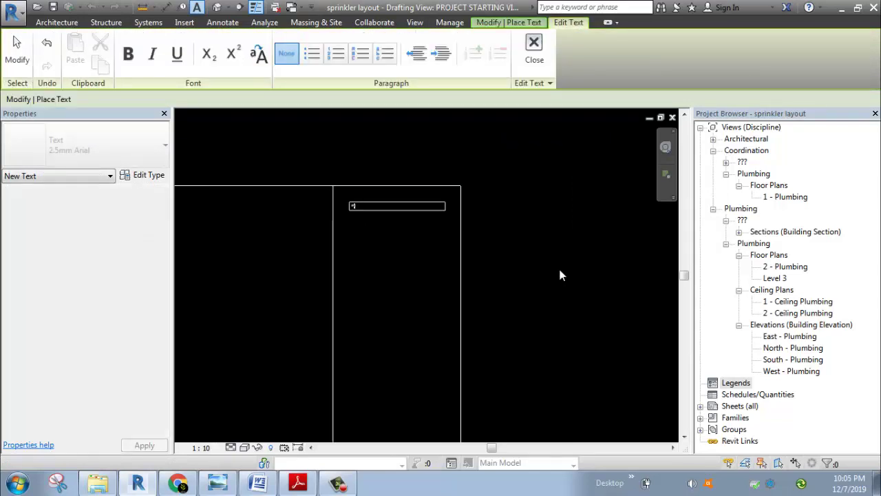
text(MEP TUTORIAL)
click(351, 247)
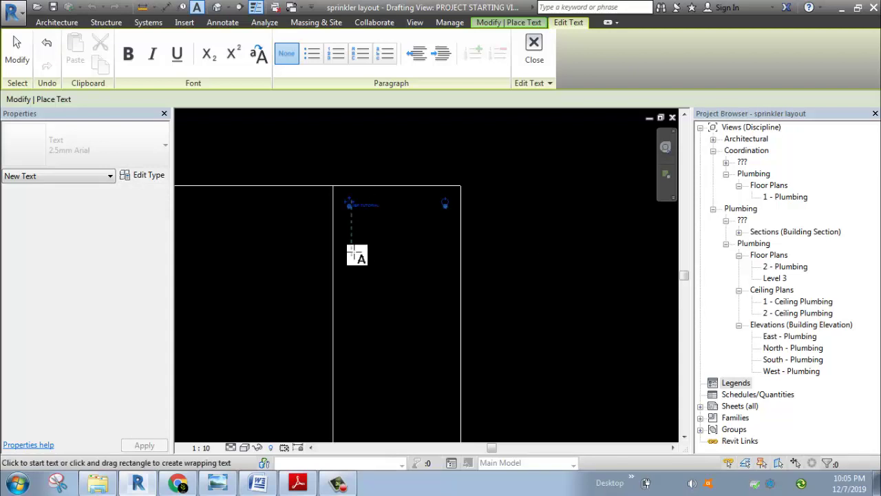
scroll(352, 250, down, 2)
middle_drag(357, 201, 362, 134)
scroll(360, 133, up, 3)
key(Escape)
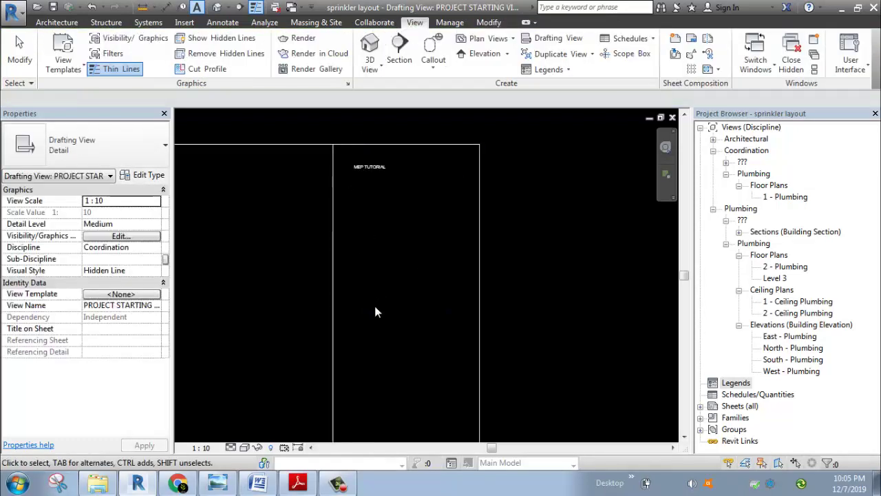
Change the MEP TUTORIAL text note to the 7mm Arial text type.
middle_drag(433, 308, 434, 216)
scroll(399, 316, down, 1)
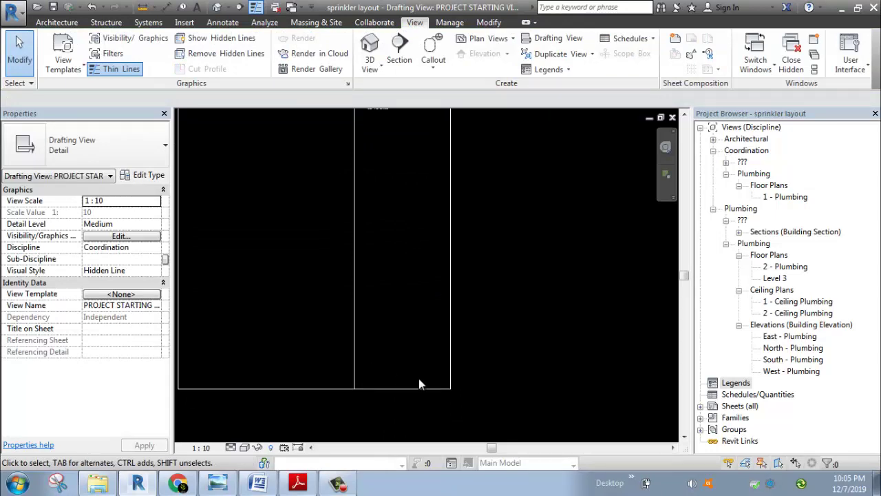
middle_drag(420, 311, 445, 340)
scroll(374, 179, up, 2)
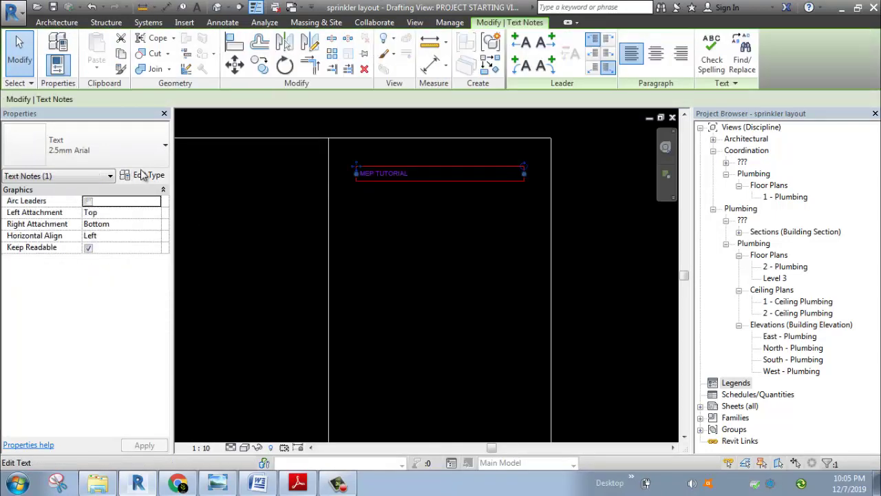
click(103, 146)
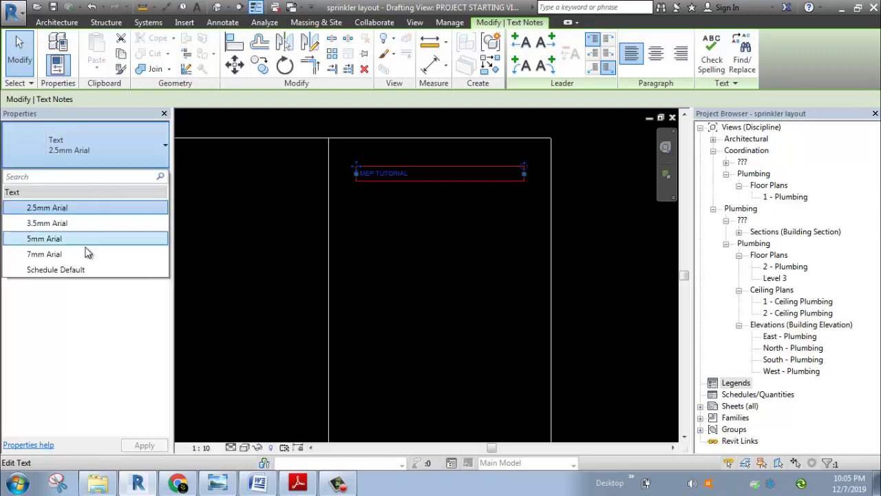
click(240, 275)
click(456, 271)
scroll(436, 263, down, 3)
middle_drag(438, 265, 493, 222)
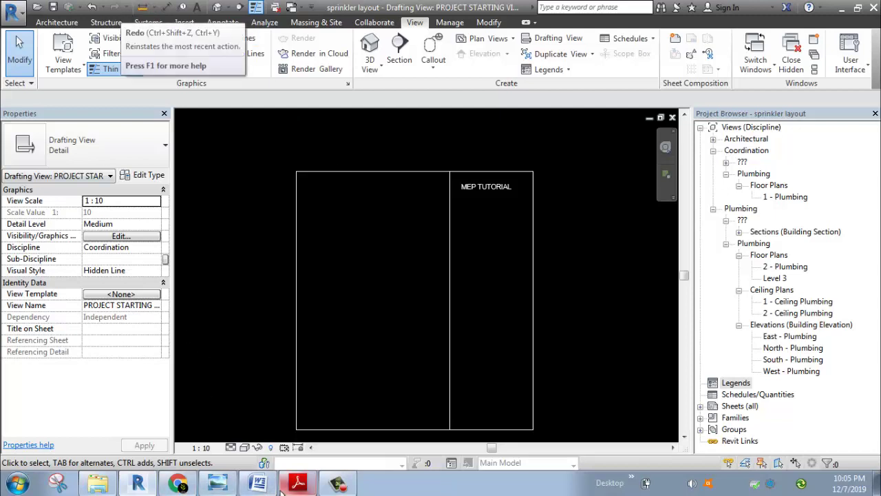
Switch to Adobe Reader to view import images.pdf.
mouse_move(283, 489)
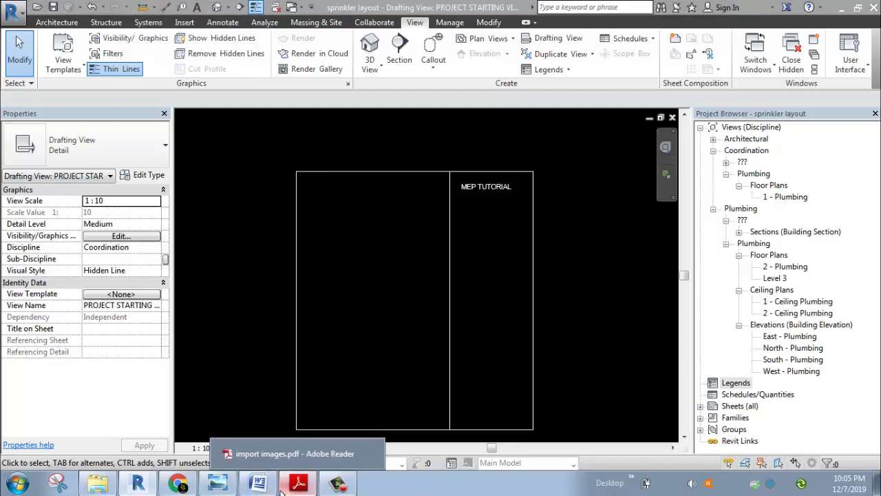
click(284, 488)
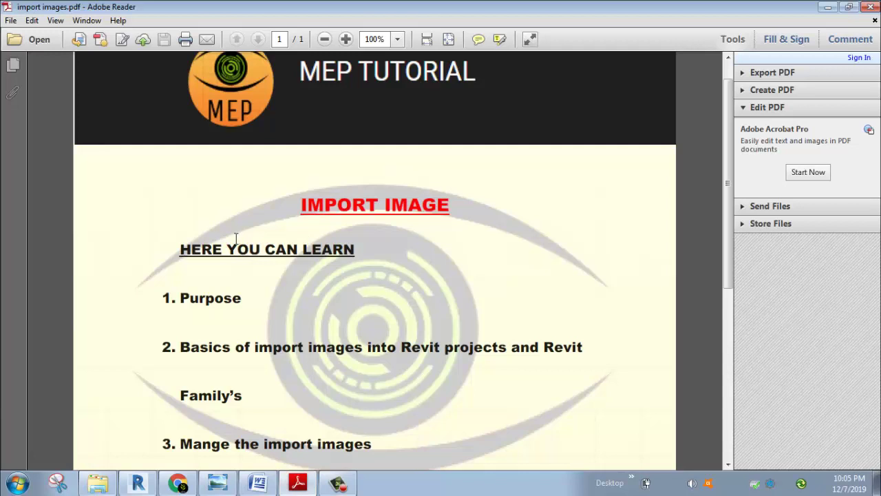
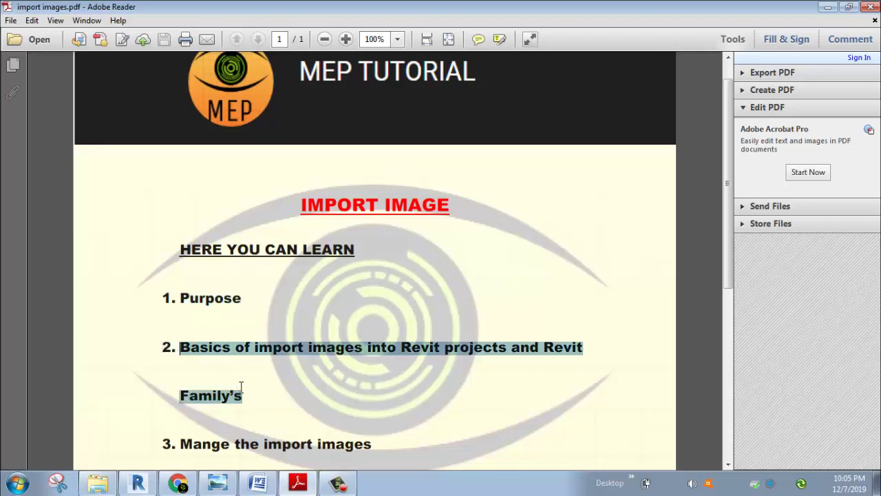
Highlight the words Revit projects in item 2 of import images.pdf and switch back to Revit.
click(406, 348)
drag(401, 347, 507, 348)
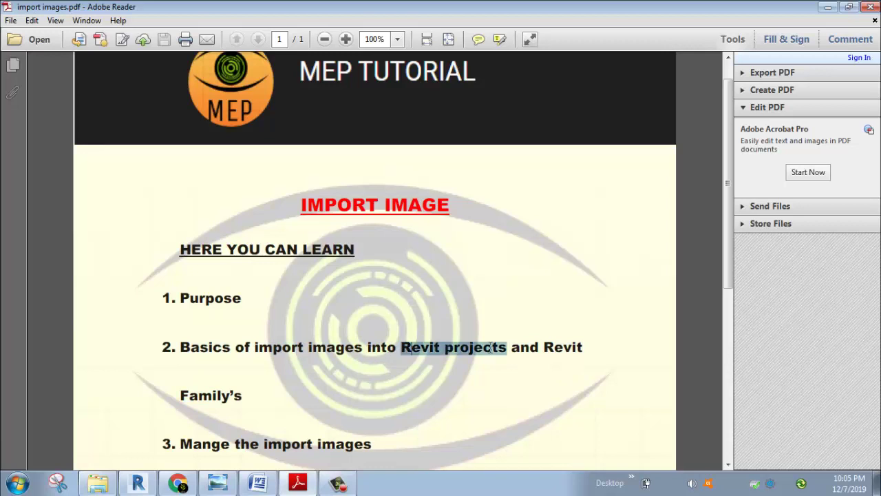
click(829, 6)
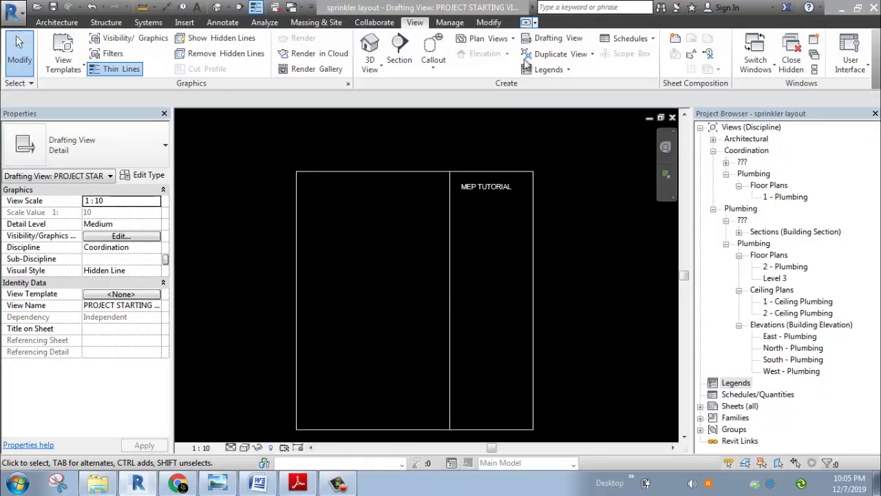
Import the MEP LOGO image and place it in the upper part of the frame's wide left-hand column.
click(184, 22)
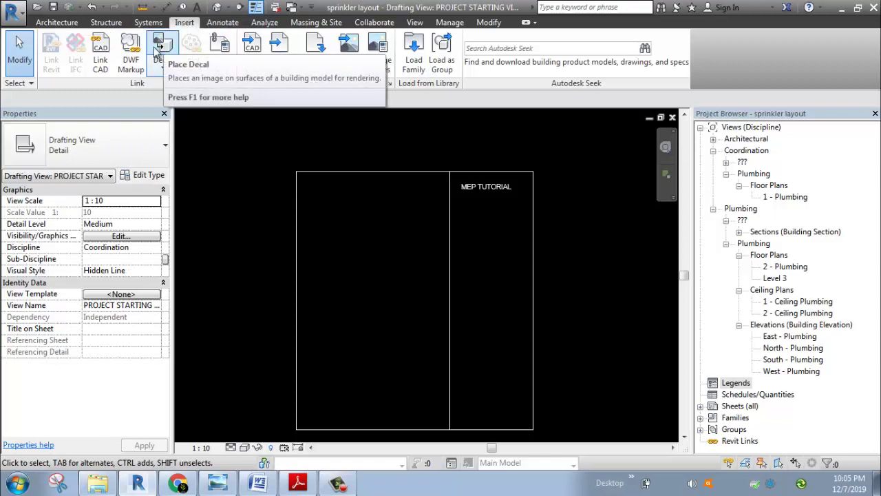
click(348, 55)
key(Escape)
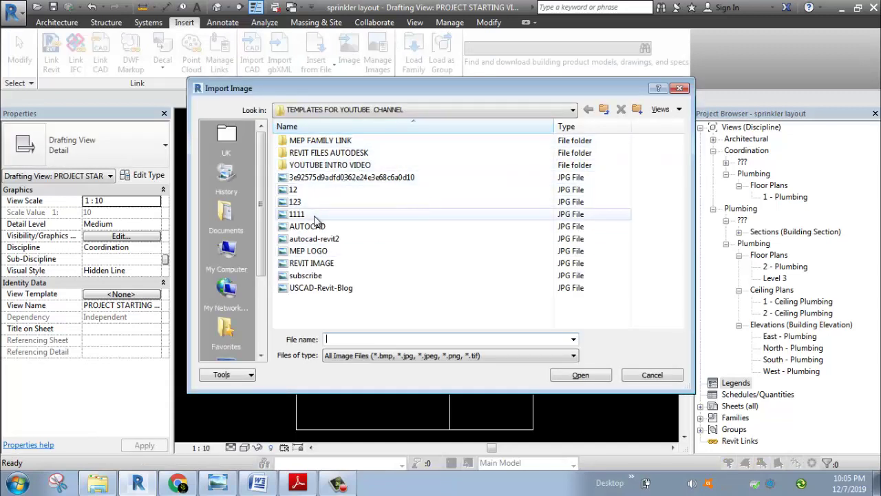
click(315, 253)
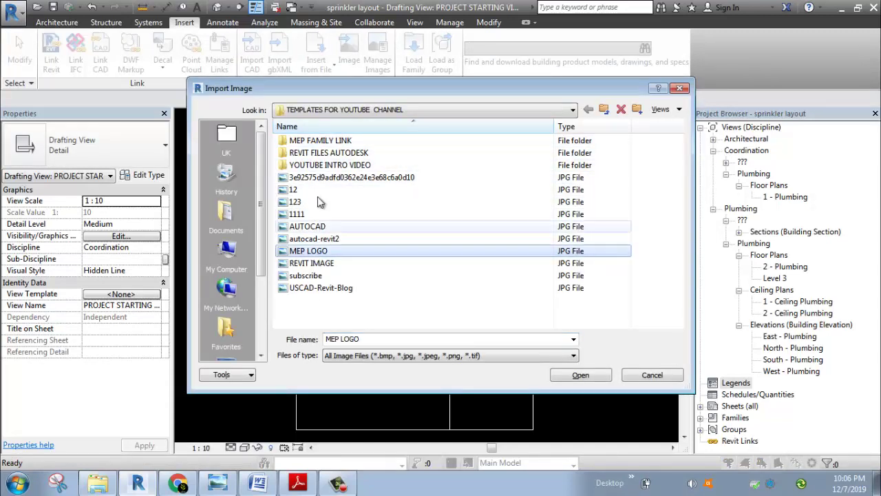
mouse_move(368, 92)
mouse_down()
mouse_move(369, 162)
mouse_move(359, 86)
mouse_up()
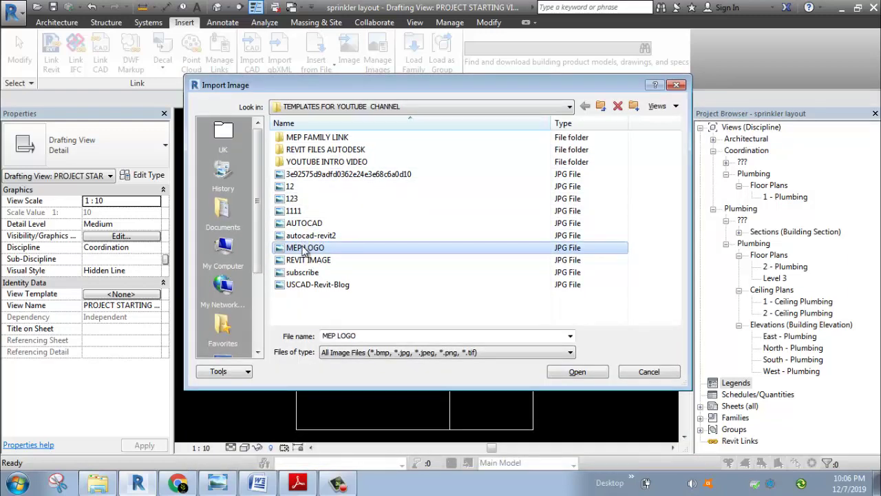
click(480, 353)
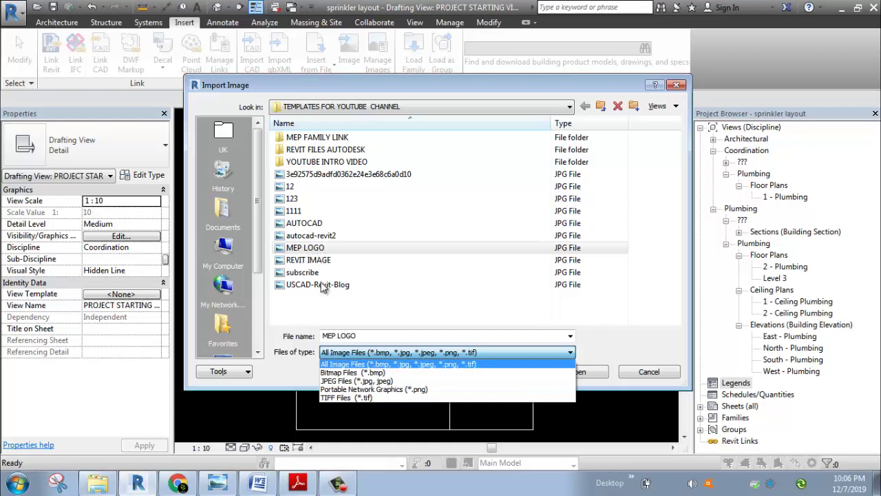
click(598, 372)
click(353, 248)
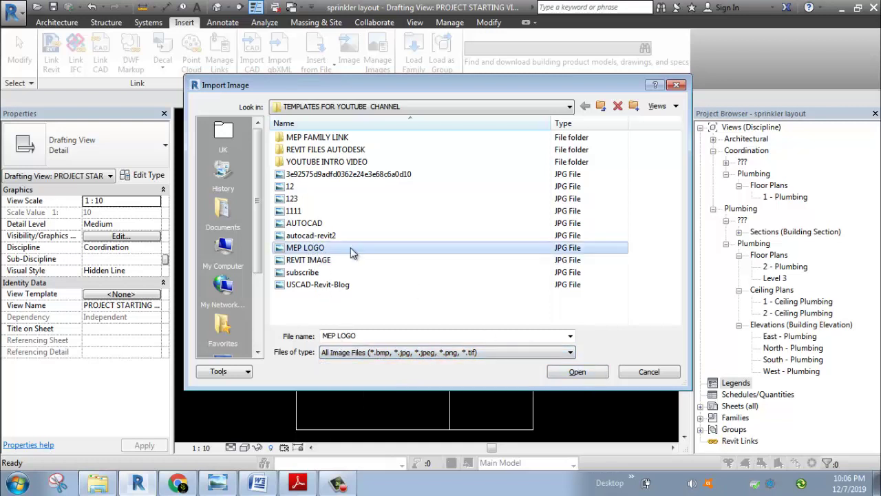
click(576, 372)
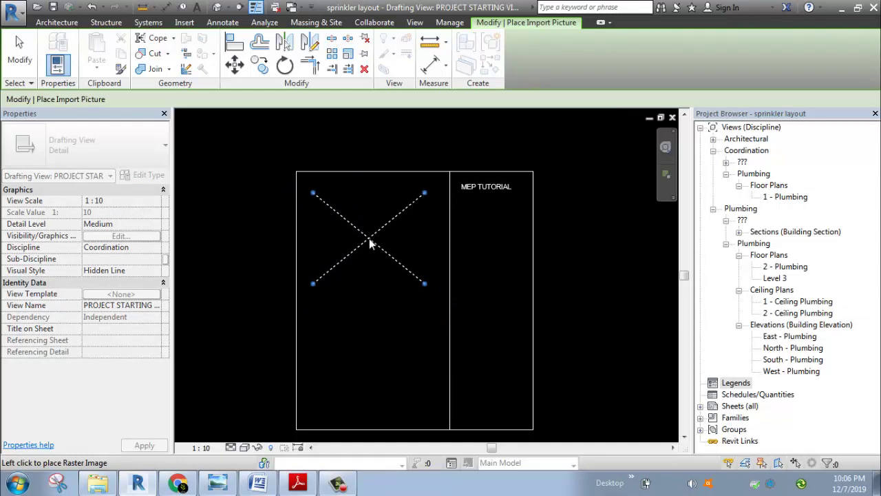
click(369, 243)
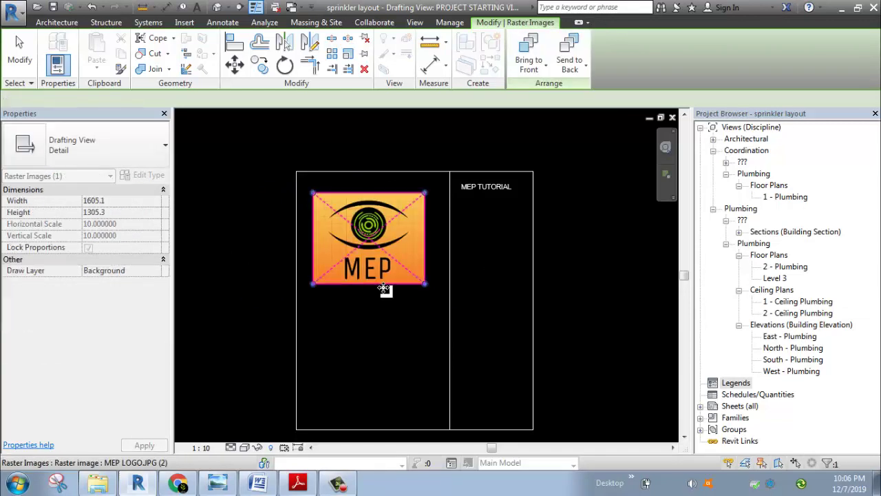
scroll(324, 196, up, 2)
key(Escape)
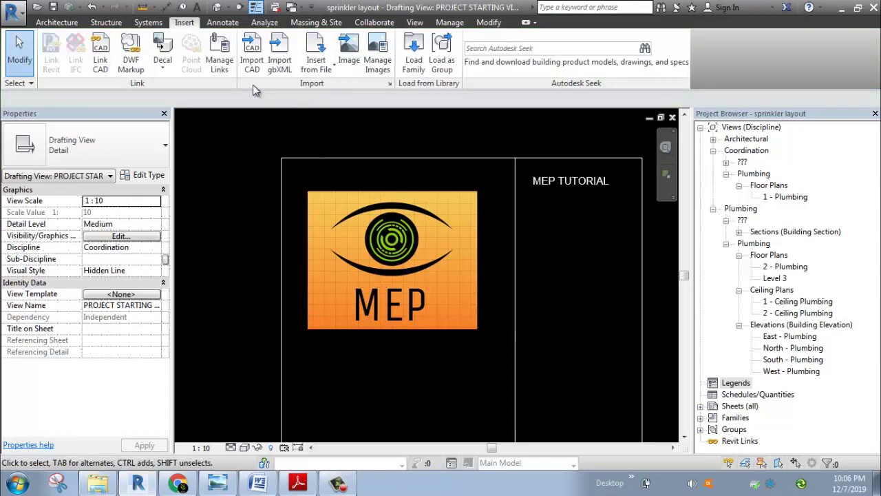
Try enlarging the logo image to about 2502 by 2035 with its proportions locked, and undo the enlargement.
scroll(289, 142, down, 1)
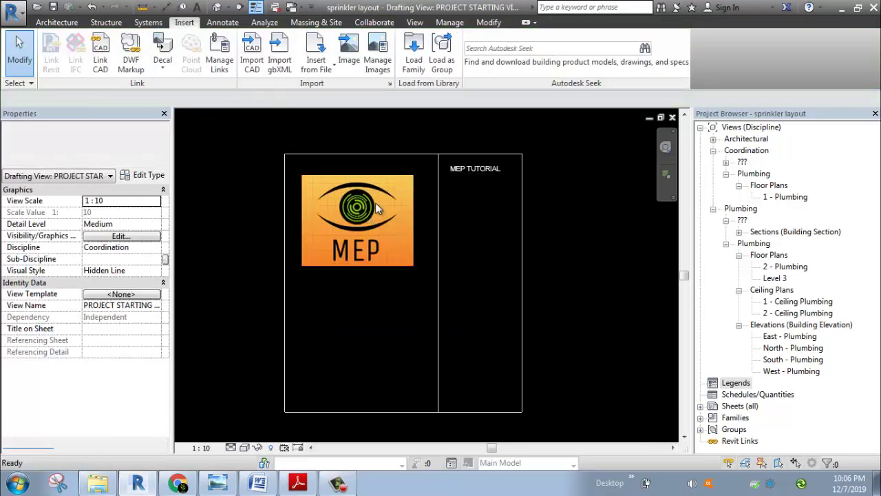
scroll(387, 152, up, 1)
click(380, 220)
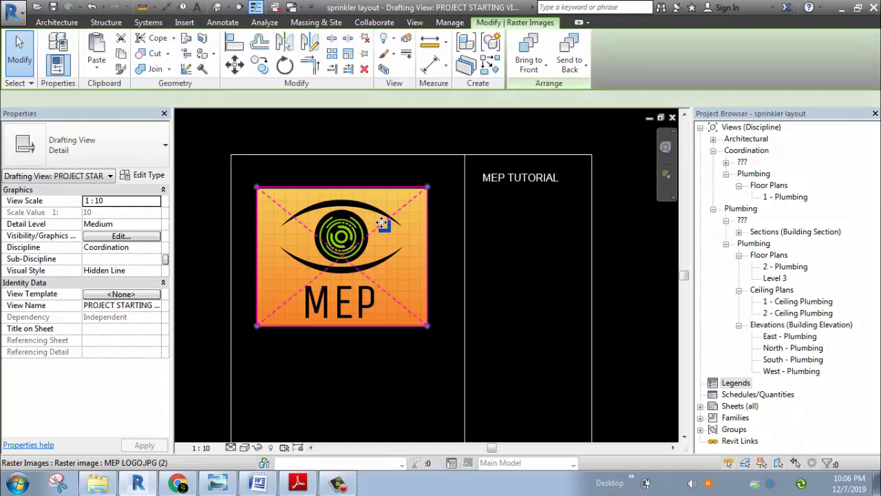
middle_drag(290, 225, 394, 210)
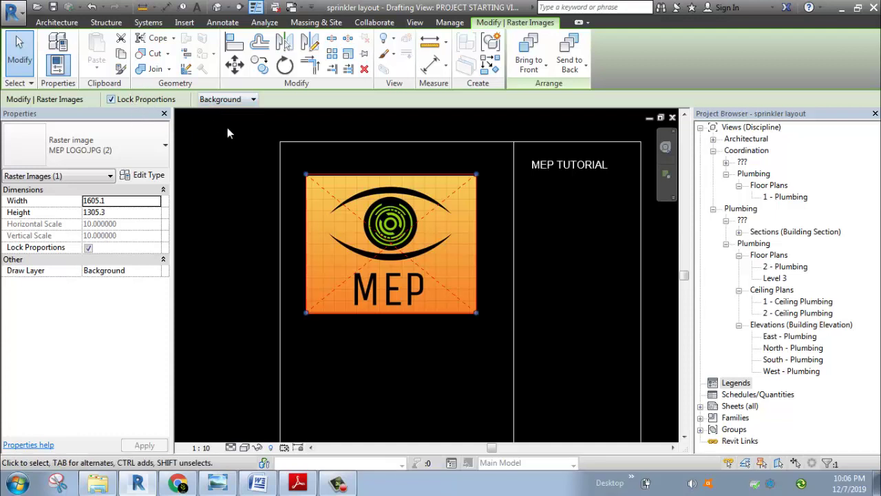
middle_drag(486, 190, 427, 241)
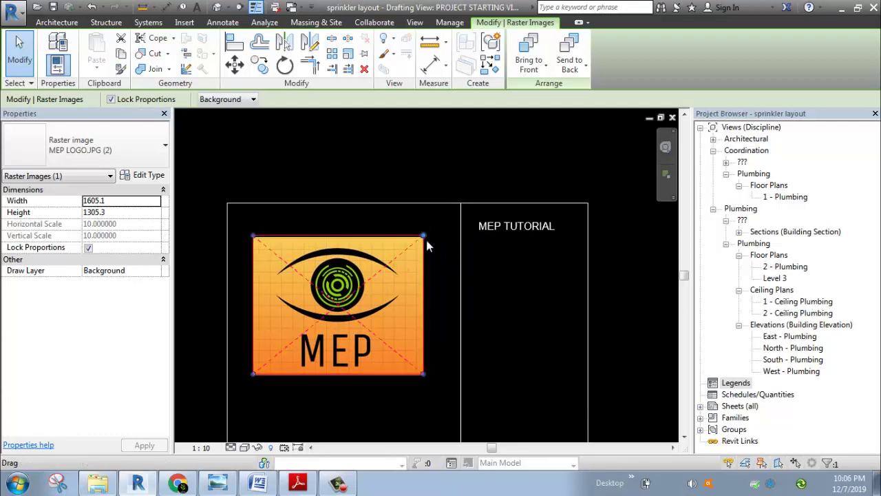
drag(424, 236, 531, 165)
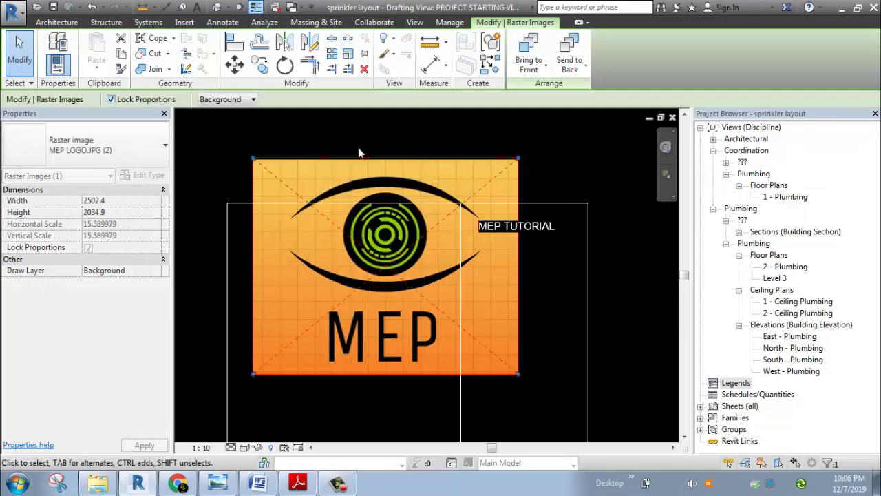
key(ctrl+z)
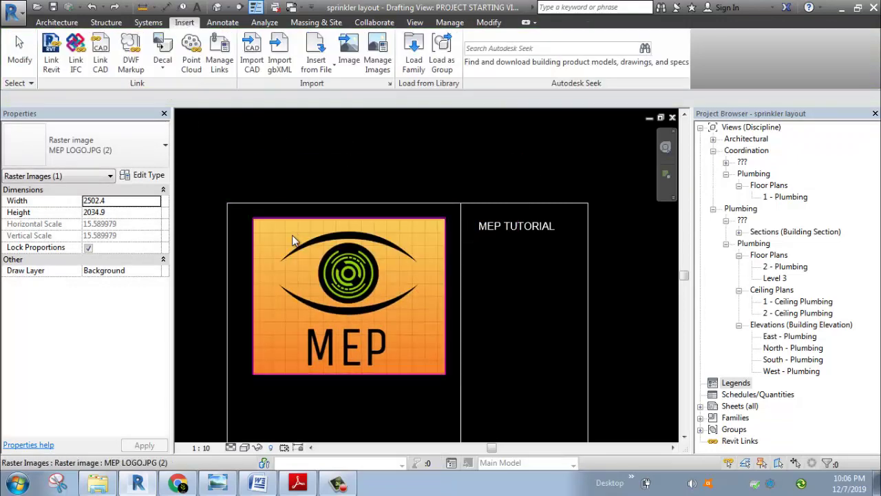
Unlock the logo's proportions and resize it to about 1428 wide by 1345 high.
click(132, 99)
drag(443, 220, 405, 232)
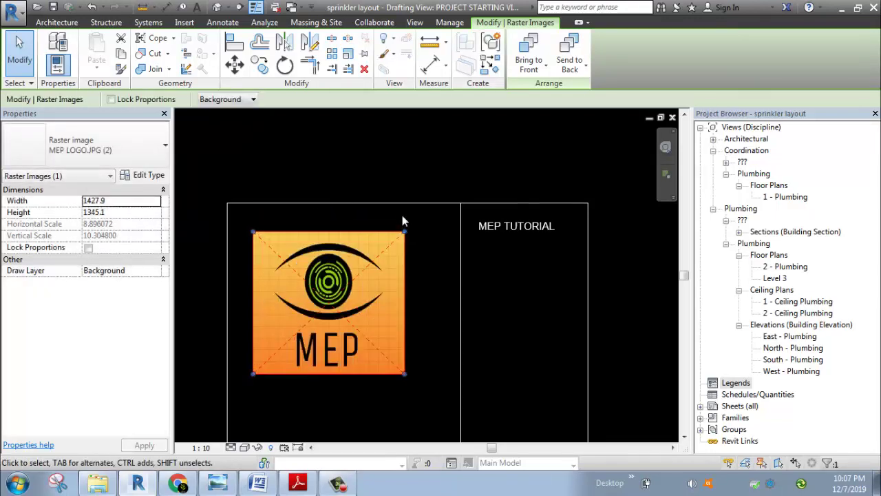
Lock the logo's proportions again, and undo a trial enlargement to about 2424 by 2283.
click(138, 100)
drag(405, 233, 526, 149)
key(ctrl+z)
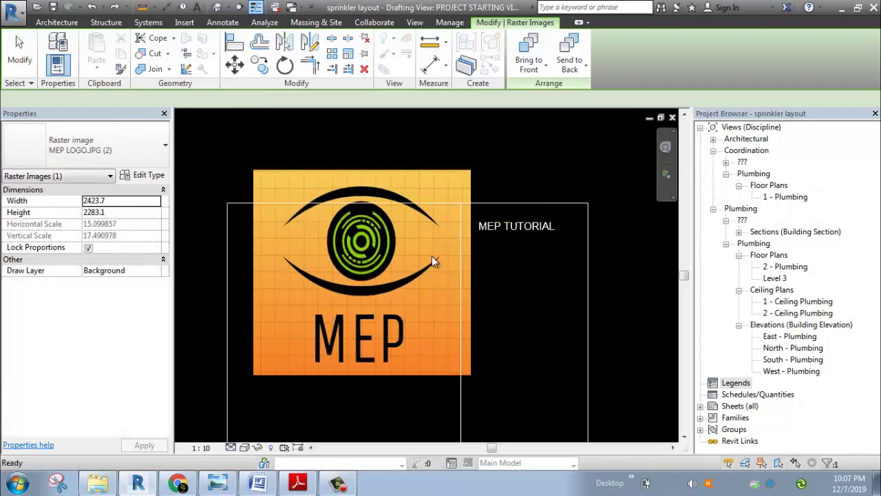
key(ctrl+z)
click(320, 277)
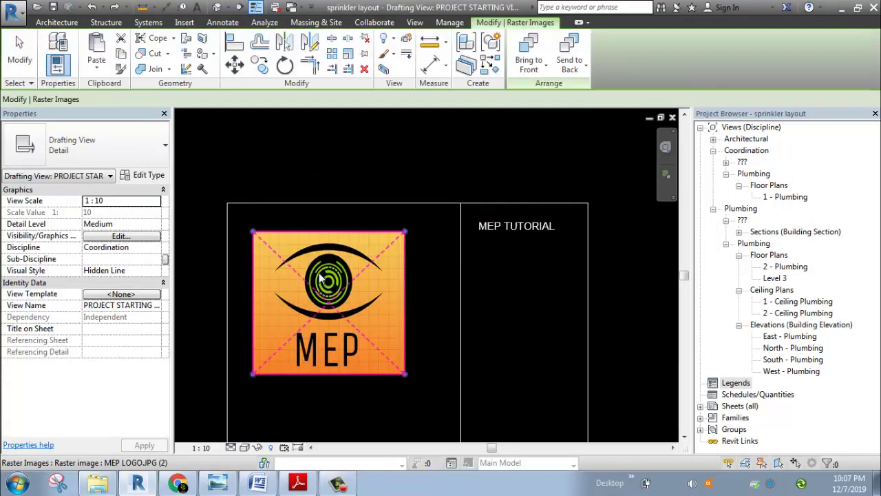
scroll(319, 276, down, 1)
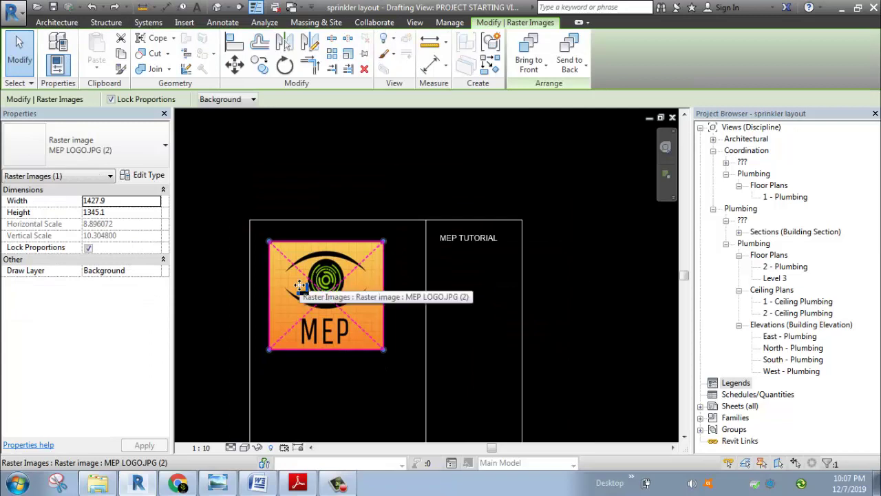
key(Escape)
Set the project's starting view to Drafting View: PROJECT STARTING VIEW.
scroll(372, 255, down, 1)
scroll(332, 251, up, 2)
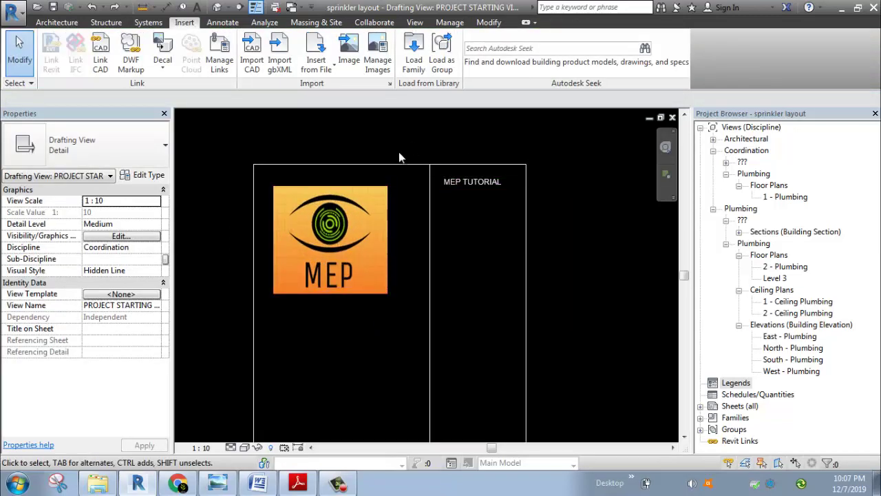
scroll(398, 152, down, 1)
scroll(399, 131, down, 1)
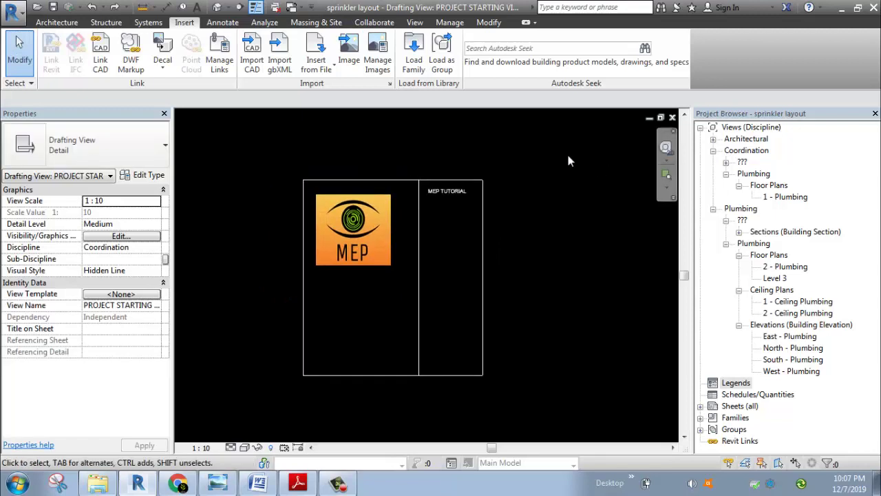
click(417, 23)
click(441, 21)
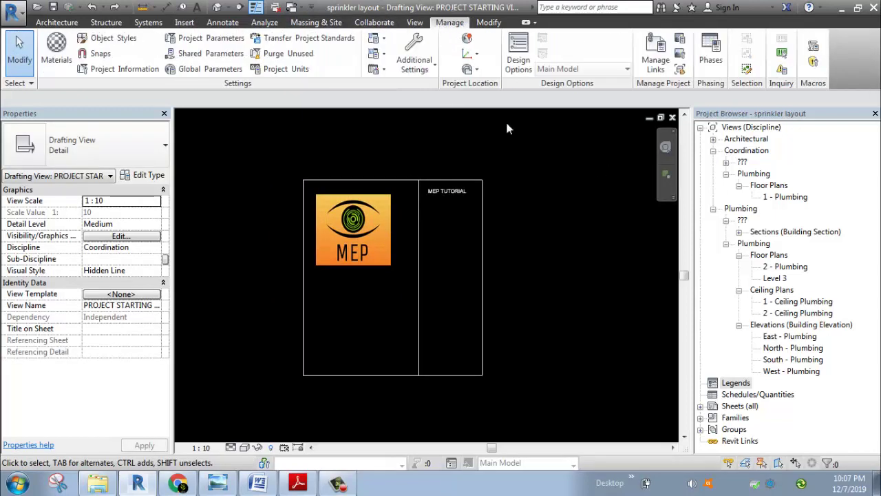
click(681, 72)
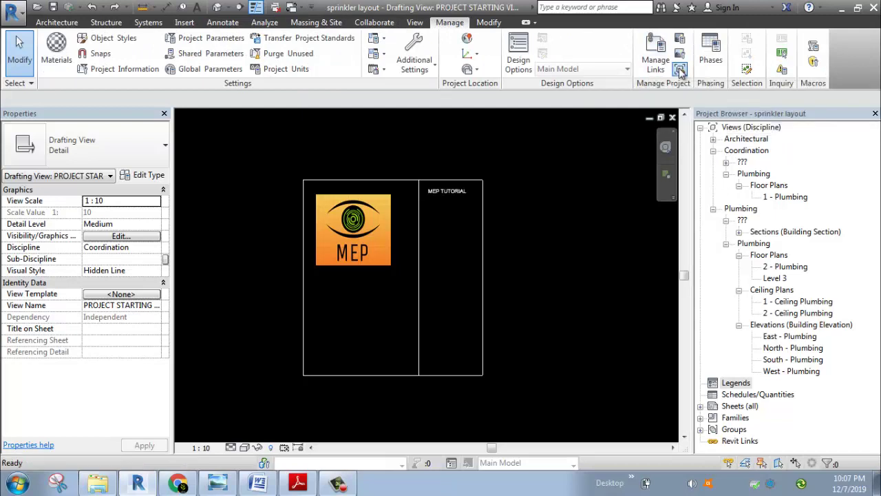
click(420, 262)
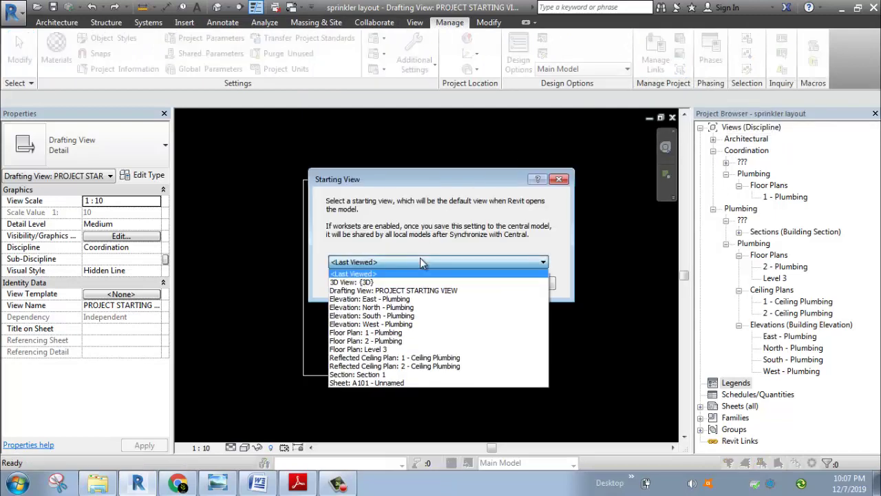
click(397, 290)
click(468, 282)
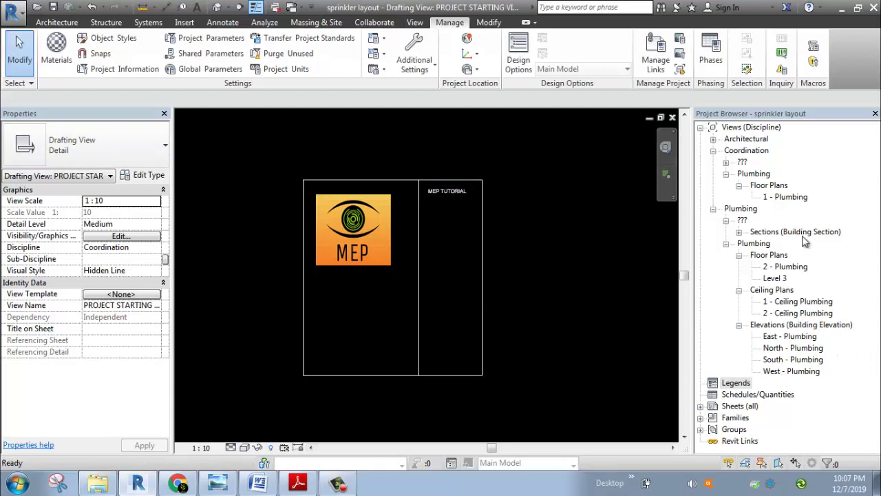
Open the 1 - Plumbing floor plan and delete the sprinkler layout.jpg raster image from it.
double_click(785, 197)
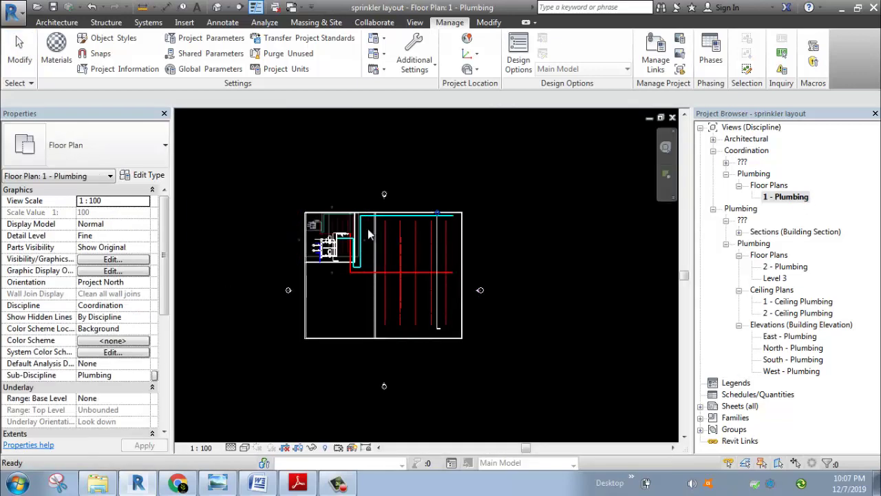
scroll(344, 220, up, 2)
click(323, 244)
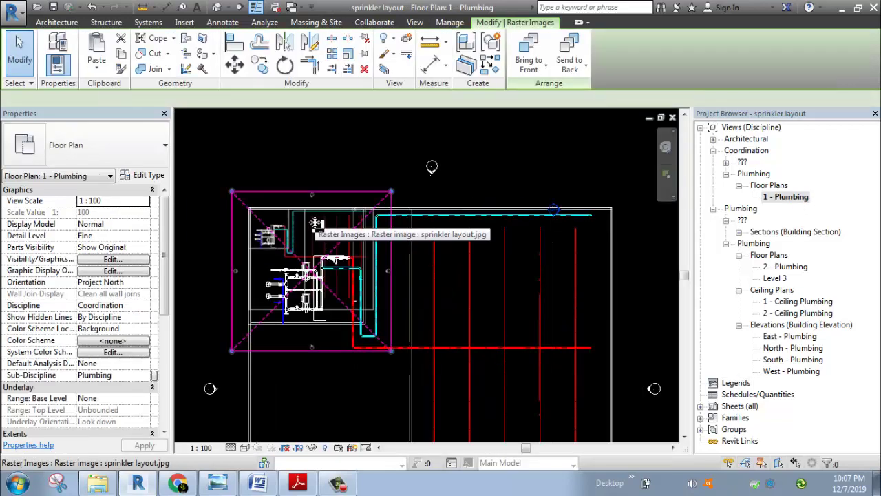
key(Delete)
scroll(444, 247, down, 1)
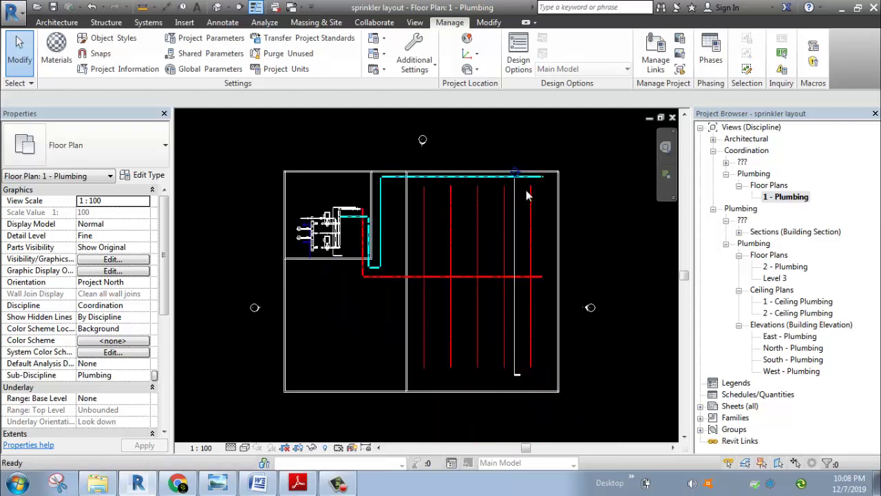
scroll(412, 210, up, 1)
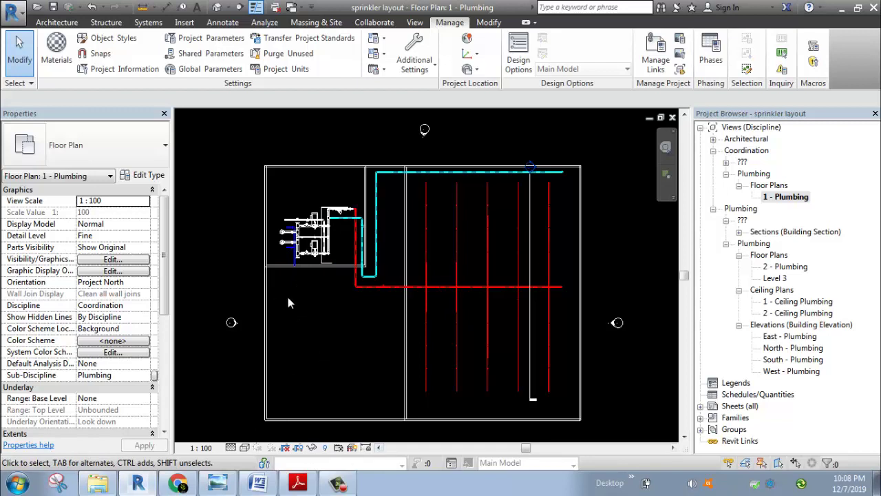
Draw three connected model lines across the lower part of the floor plan, and undo the last two.
key(l)
key(i)
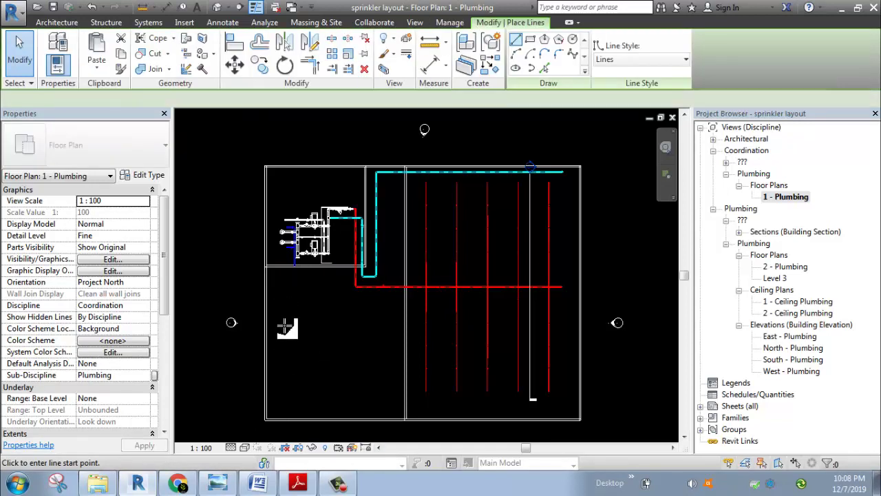
click(284, 324)
click(284, 410)
click(452, 411)
click(447, 303)
click(448, 303)
key(Escape)
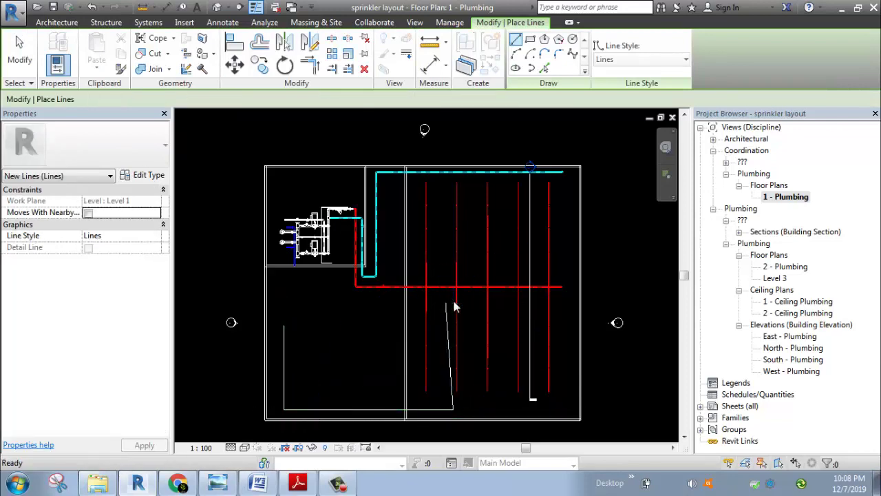
key(Escape)
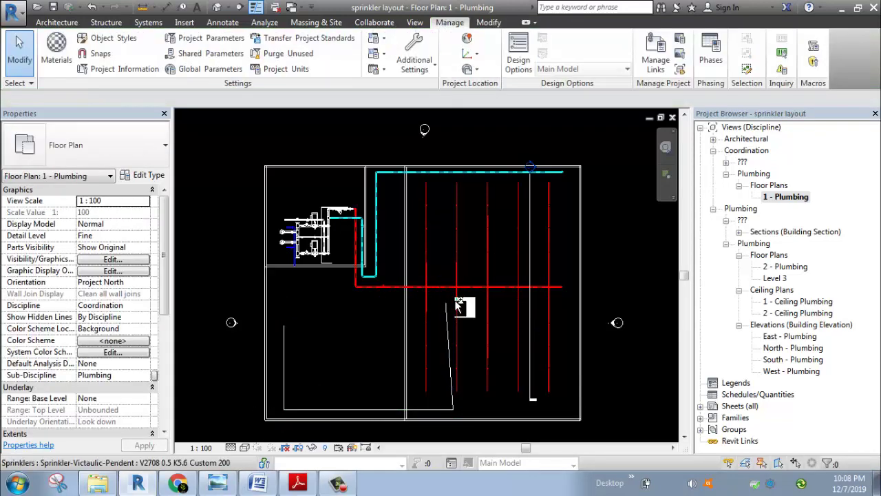
key(ctrl+z)
Undo the remaining model line, and export the current window as a JPEG image named sprinkler layout.
key(ctrl+z)
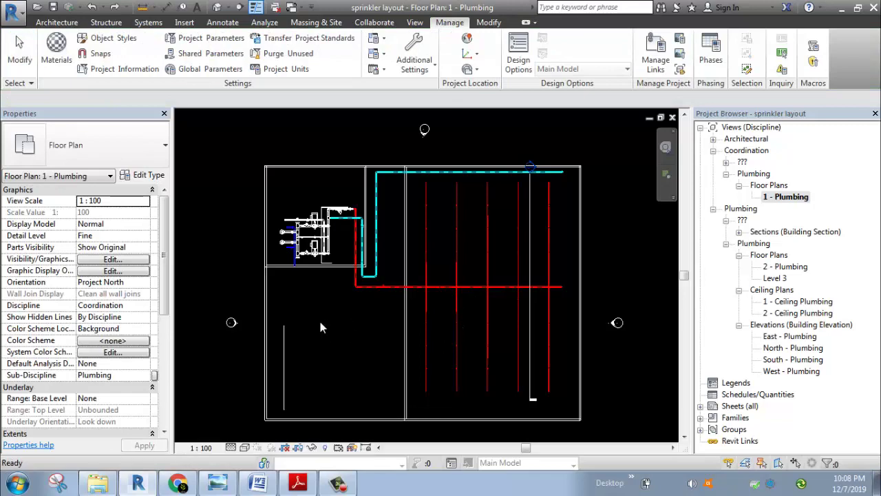
key(ctrl+z)
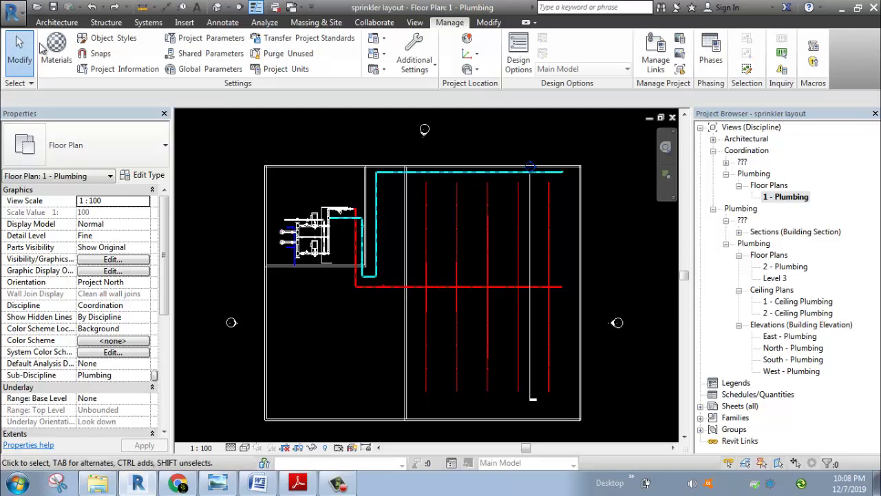
click(15, 12)
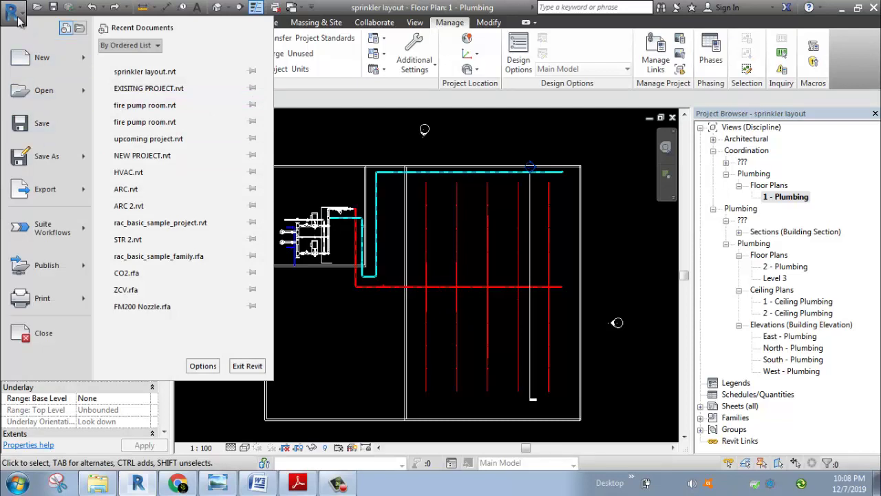
click(53, 194)
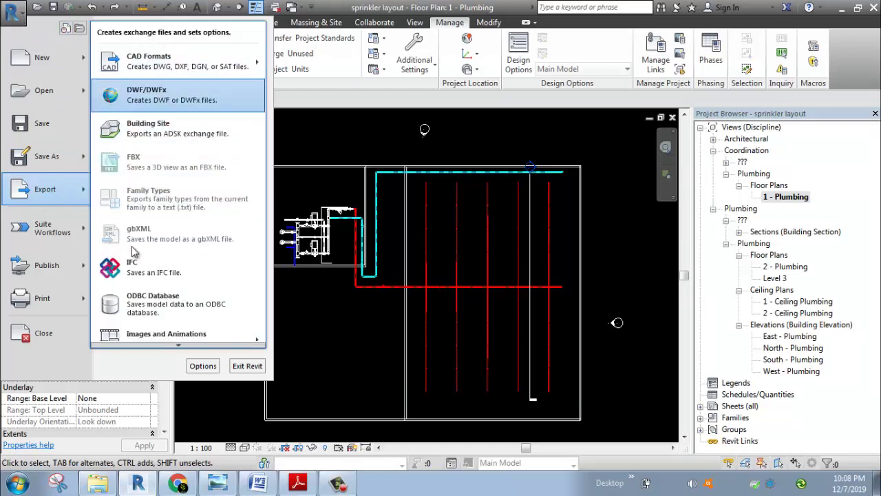
mouse_move(168, 337)
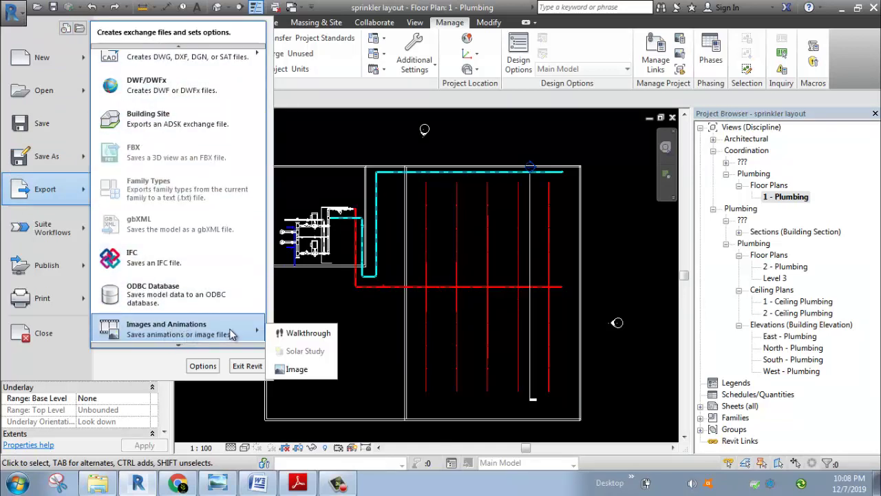
click(286, 370)
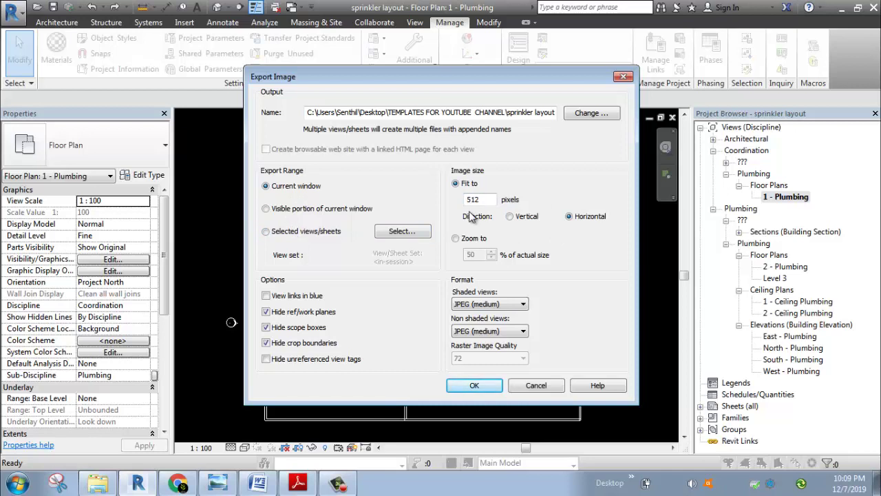
click(472, 386)
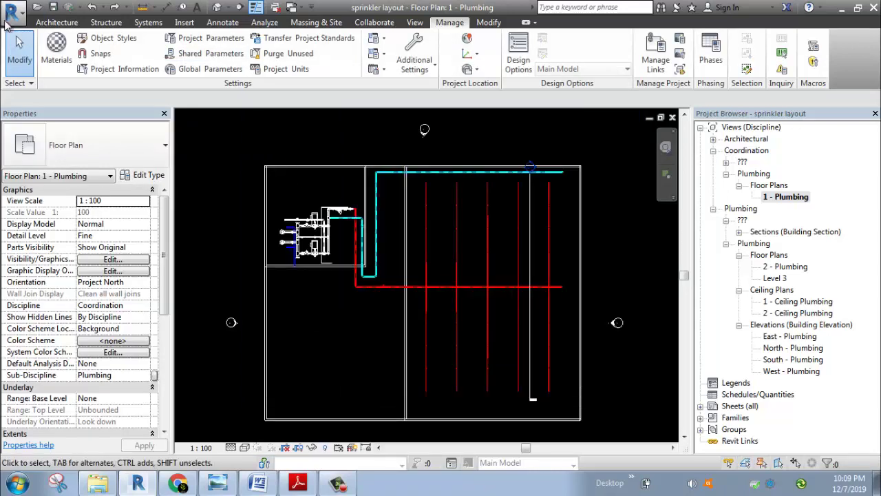
Export the current window again as a JPEG image under the new file name MY PROJECGT IMAGE.
key(alt+f)
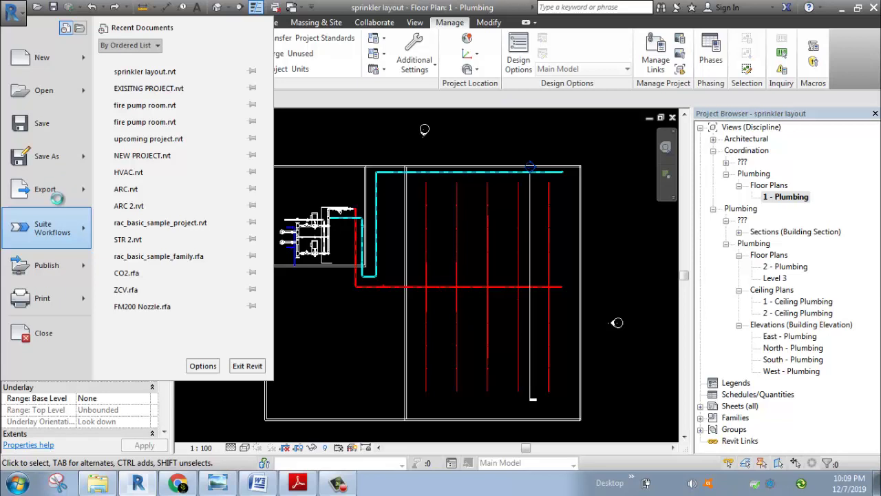
mouse_move(61, 193)
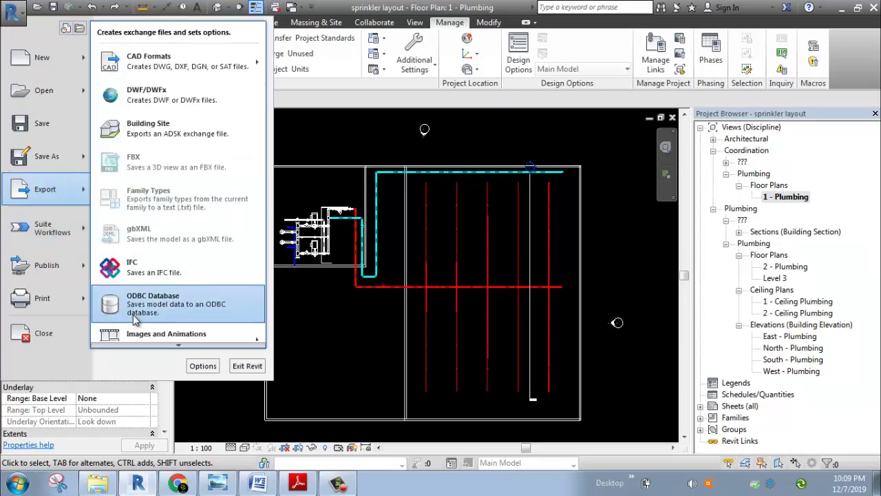
mouse_move(170, 334)
click(281, 369)
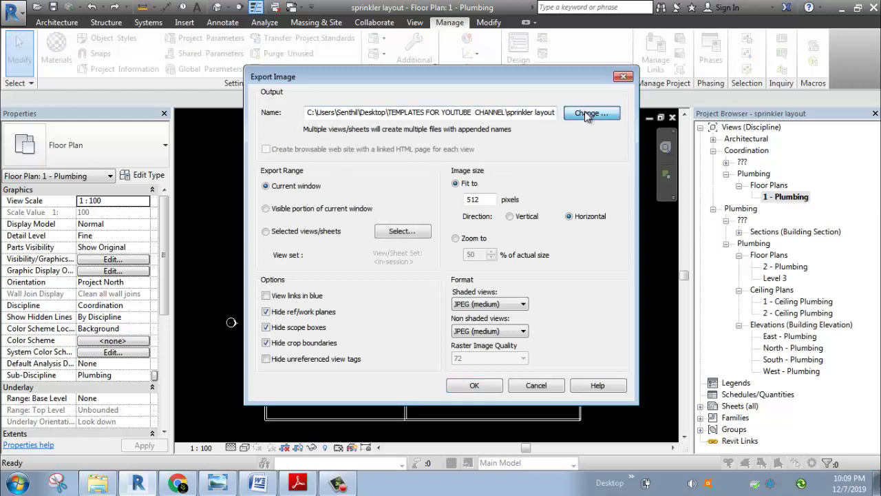
click(589, 113)
text(MY PROJECGT IMAGE)
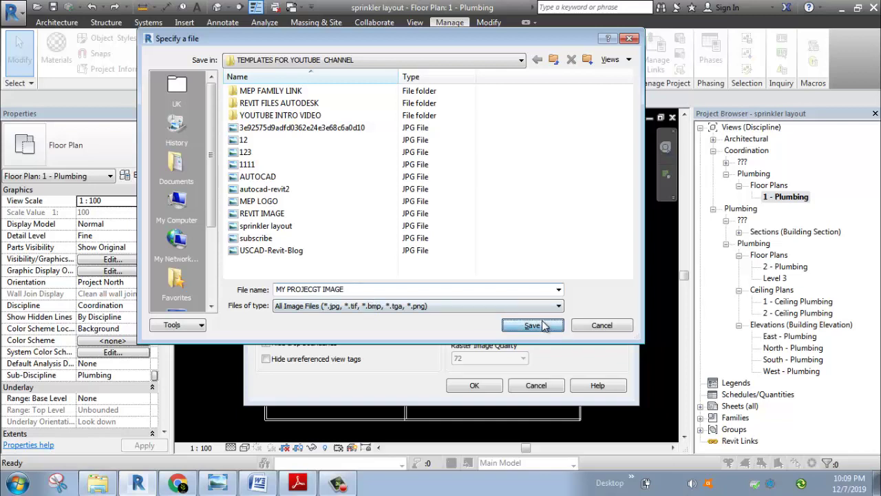
click(543, 325)
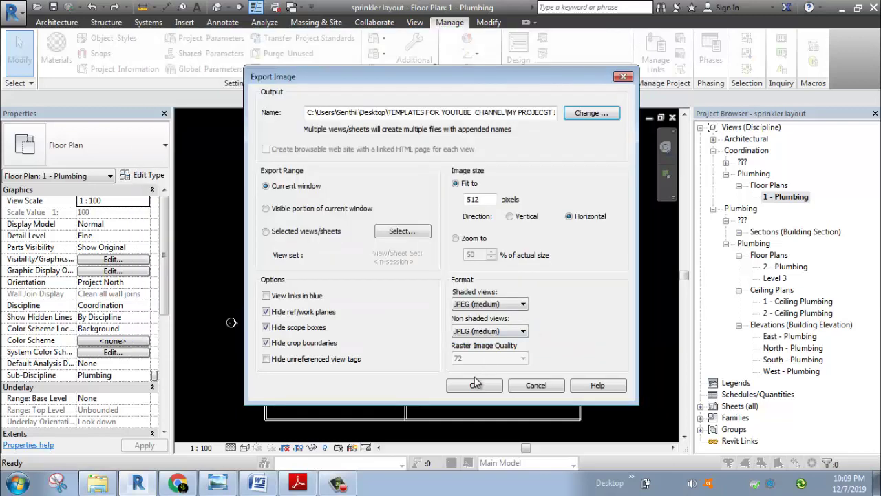
click(474, 387)
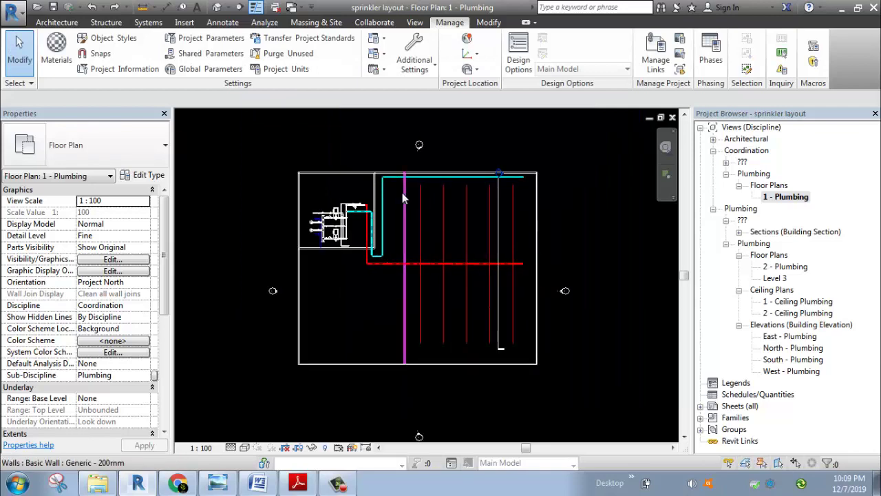
Import MY PROJECGT IMAGE.jpg into the floor plan and place it over the building's upper-left corner.
click(186, 23)
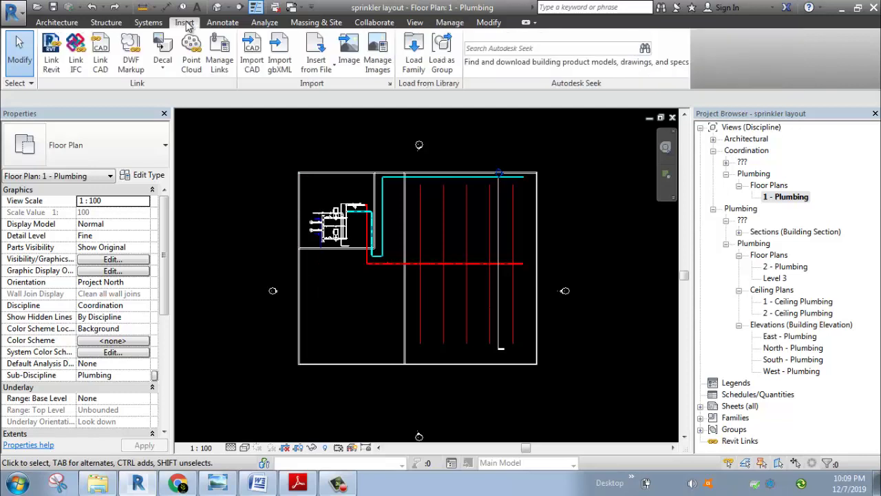
click(348, 61)
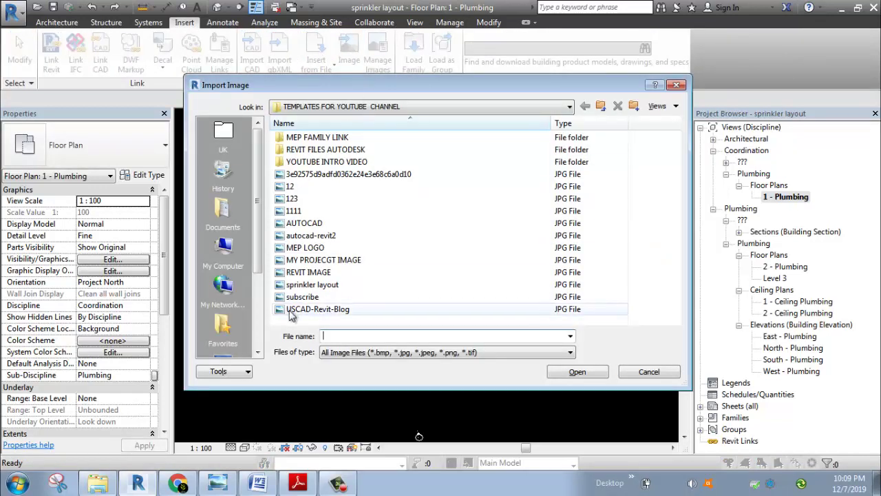
click(314, 262)
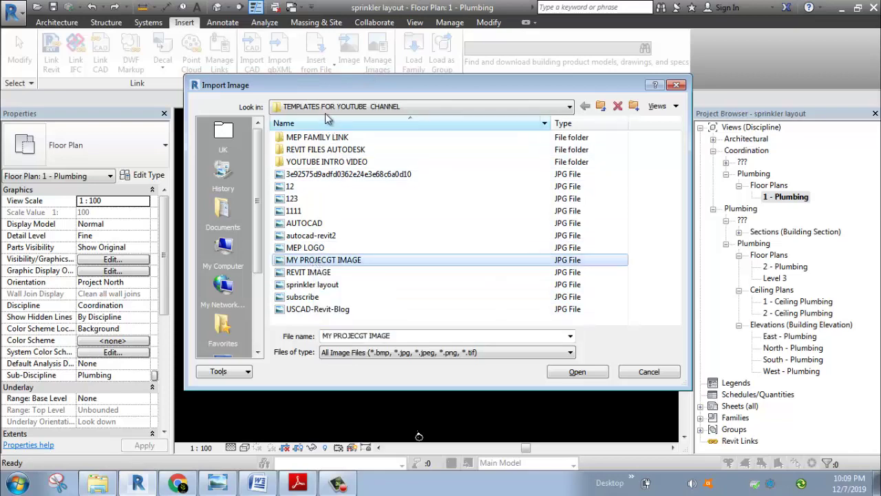
click(570, 372)
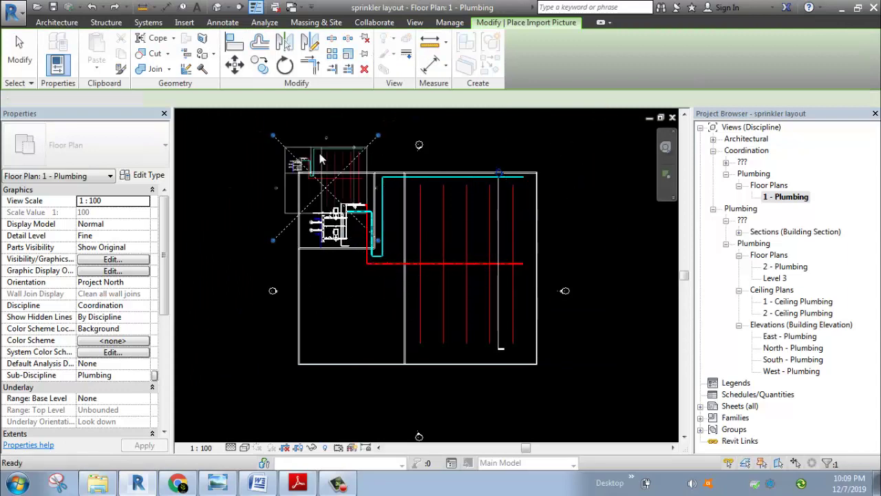
click(328, 195)
scroll(314, 131, up, 3)
click(113, 100)
scroll(260, 132, up, 2)
middle_drag(262, 150, 290, 169)
key(Escape)
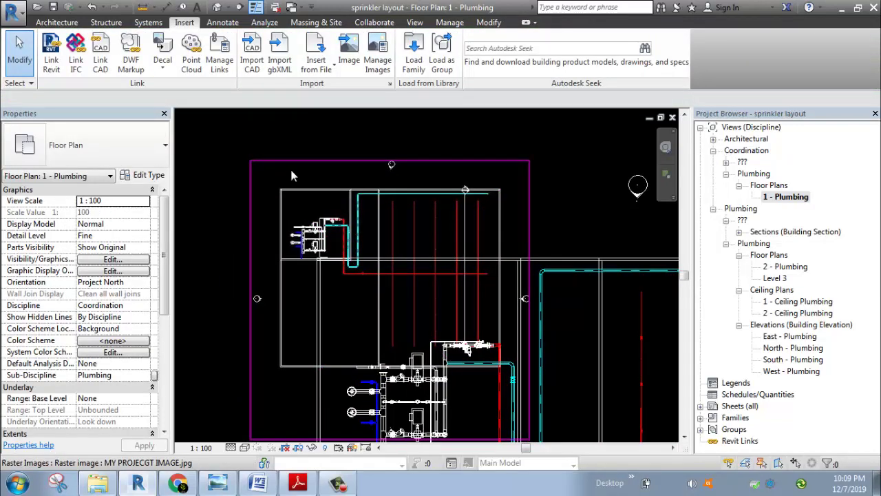
Draw three connected model lines in a stepped path across the lower part of the imported image.
click(325, 192)
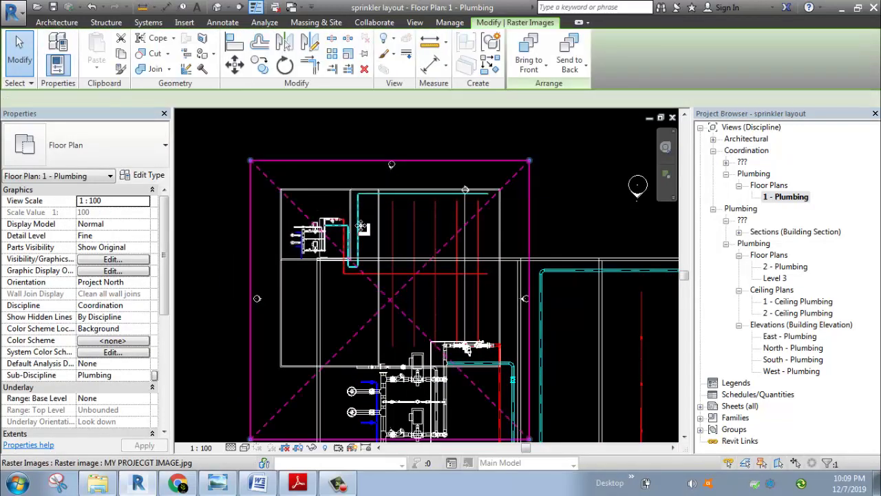
middle_drag(391, 275, 351, 190)
scroll(349, 175, down, 2)
scroll(485, 346, down, 3)
scroll(396, 225, up, 3)
scroll(386, 233, up, 3)
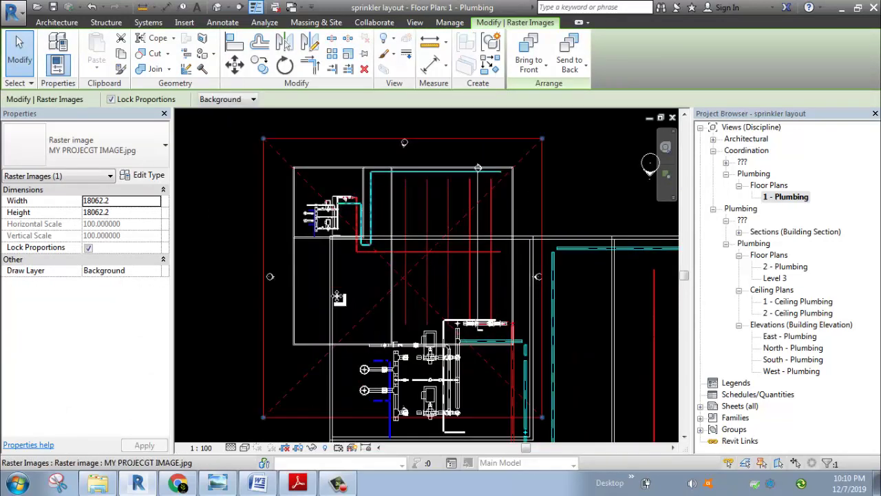
click(299, 336)
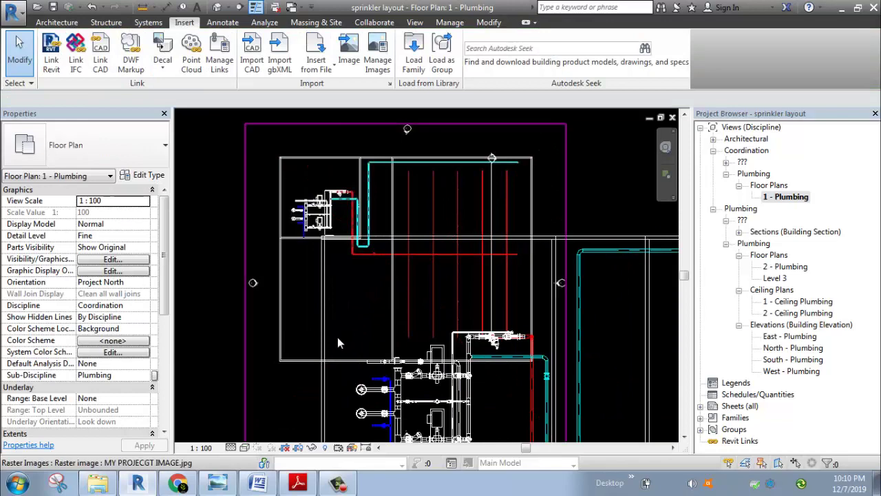
key(l)
key(i)
click(301, 338)
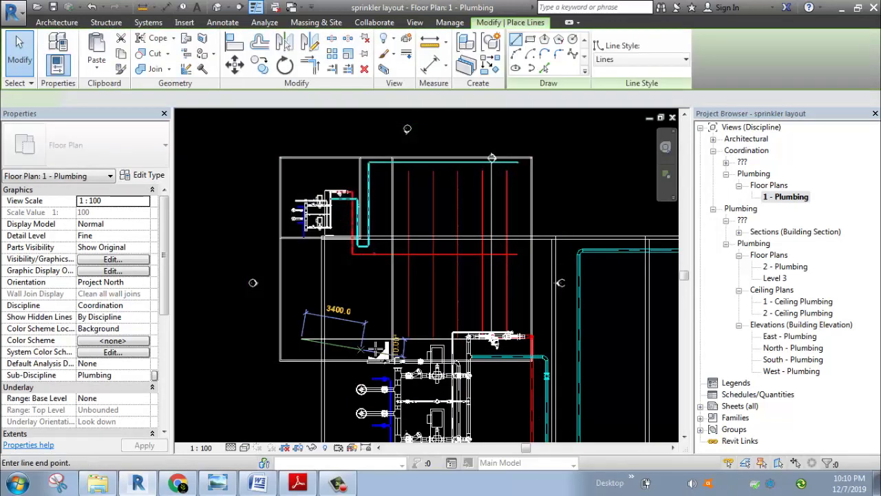
click(374, 338)
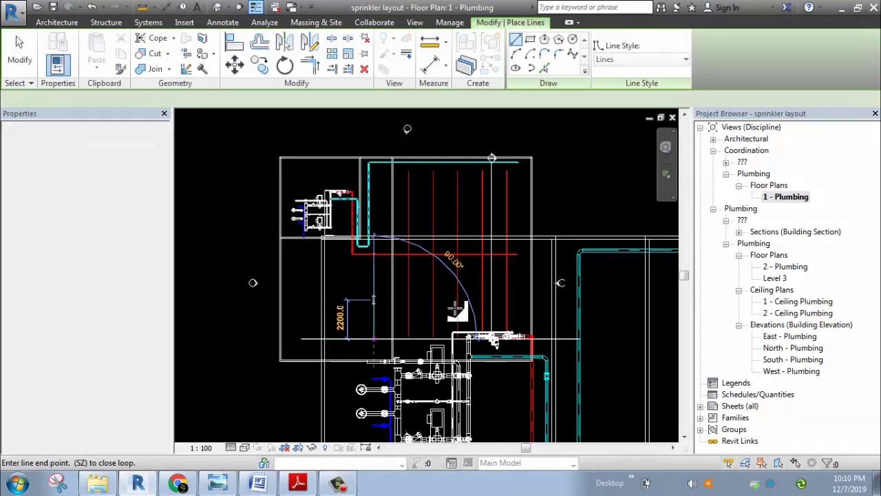
click(374, 300)
click(438, 311)
key(Escape)
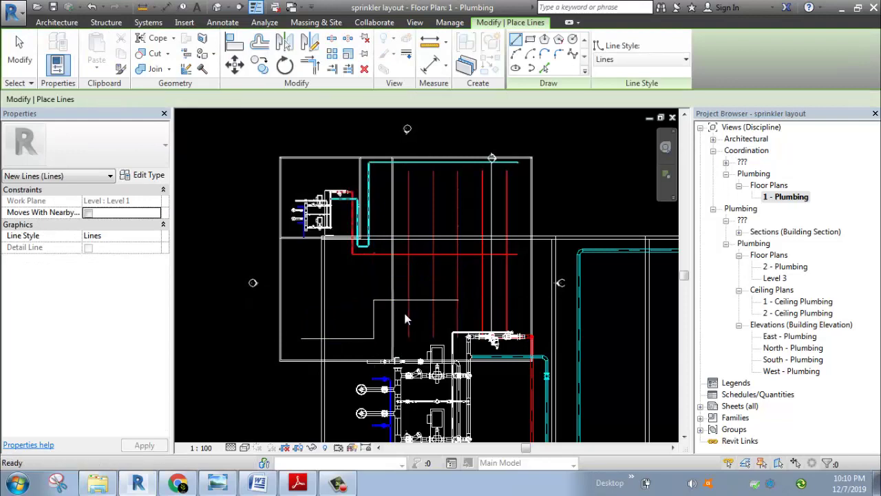
key(Escape)
Select the imported image and reposition it outside the building, beside the upper part of its left wall.
scroll(409, 300, down, 2)
scroll(409, 299, down, 2)
middle_drag(500, 324, 405, 238)
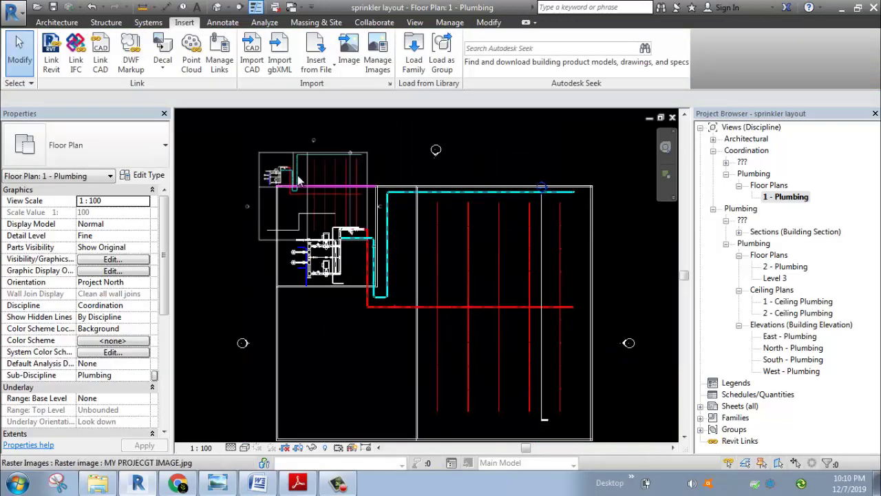
scroll(297, 175, up, 1)
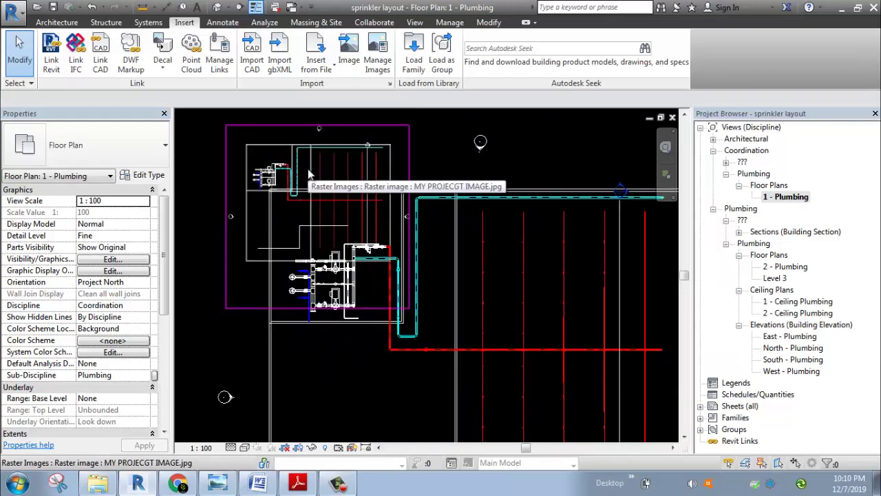
scroll(309, 173, up, 2)
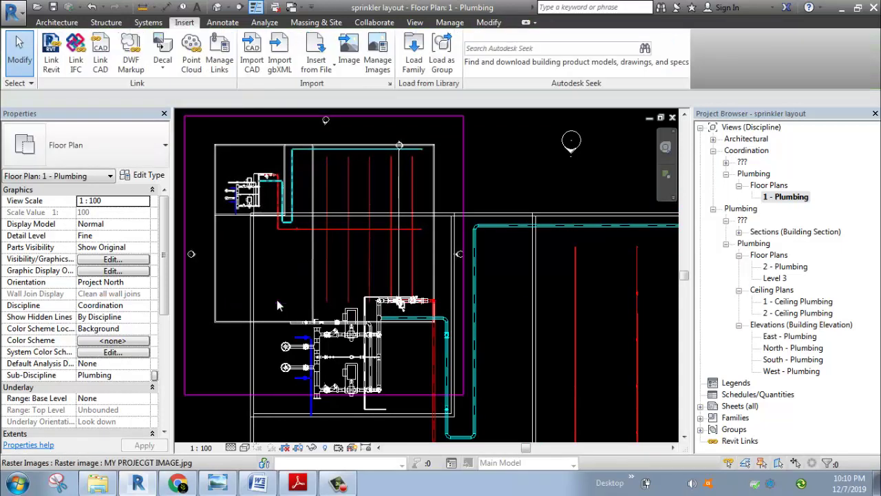
click(263, 148)
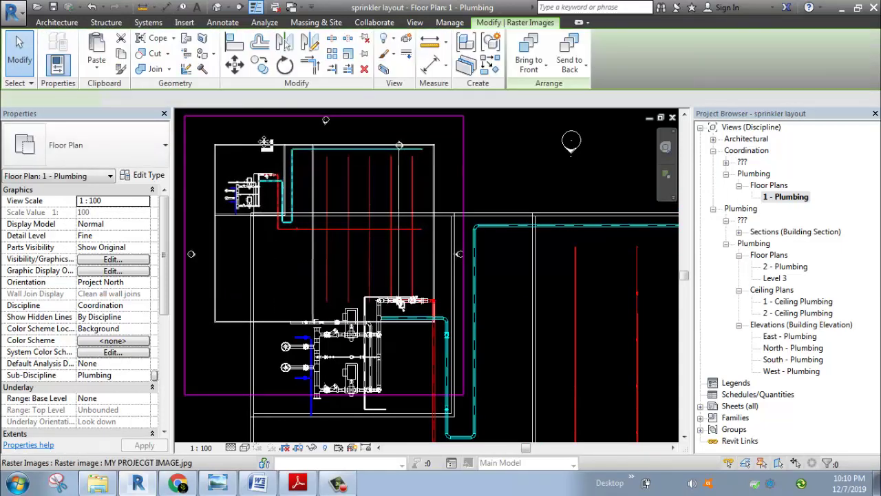
drag(244, 120, 287, 164)
middle_drag(286, 163, 318, 218)
scroll(299, 227, up, 6)
middle_drag(299, 264, 317, 220)
scroll(316, 220, down, 6)
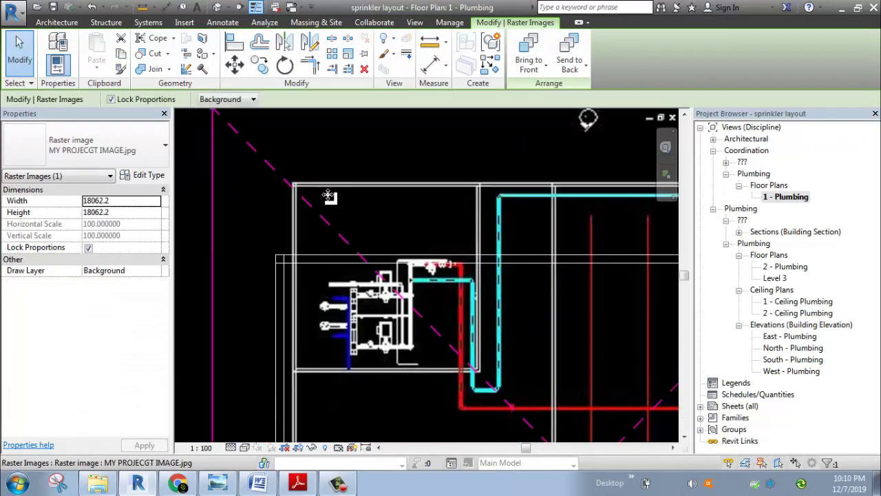
drag(346, 190, 219, 228)
middle_drag(189, 133, 253, 126)
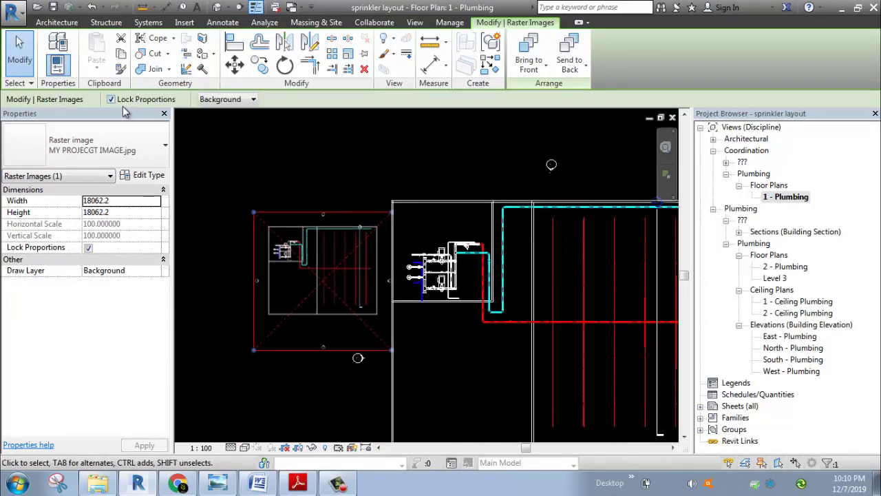
Move the image from the upper-left corner of its pictured building to the matching wall corner of the real plan.
scroll(345, 226, up, 2)
middle_drag(341, 241, 315, 248)
scroll(215, 225, up, 3)
scroll(229, 240, up, 3)
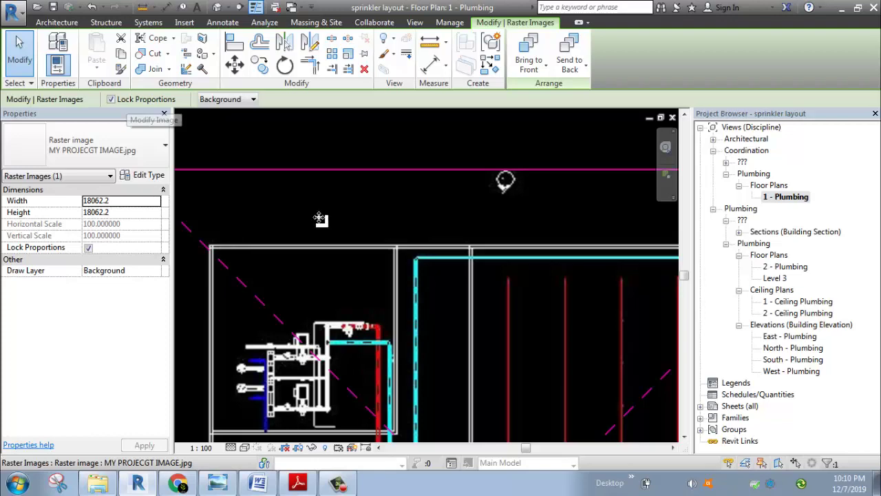
scroll(319, 214, down, 4)
scroll(401, 221, down, 1)
scroll(303, 237, up, 2)
key(m)
key(v)
scroll(258, 238, up, 4)
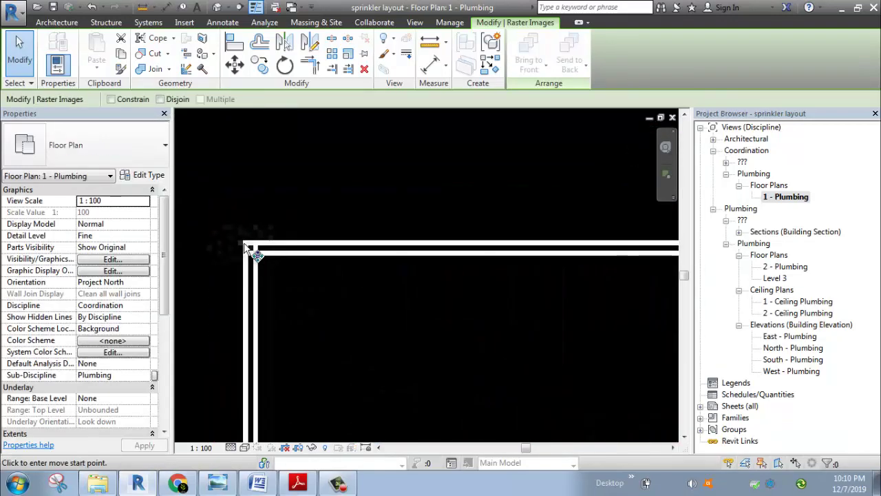
click(246, 245)
scroll(246, 246, down, 5)
scroll(427, 208, up, 6)
click(259, 211)
Examine how the imported image lines up with the actual building in position and size, and deselect it.
scroll(358, 252, down, 3)
middle_drag(268, 249, 267, 237)
scroll(267, 236, down, 2)
scroll(492, 272, down, 1)
middle_drag(492, 272, 324, 260)
scroll(324, 261, down, 1)
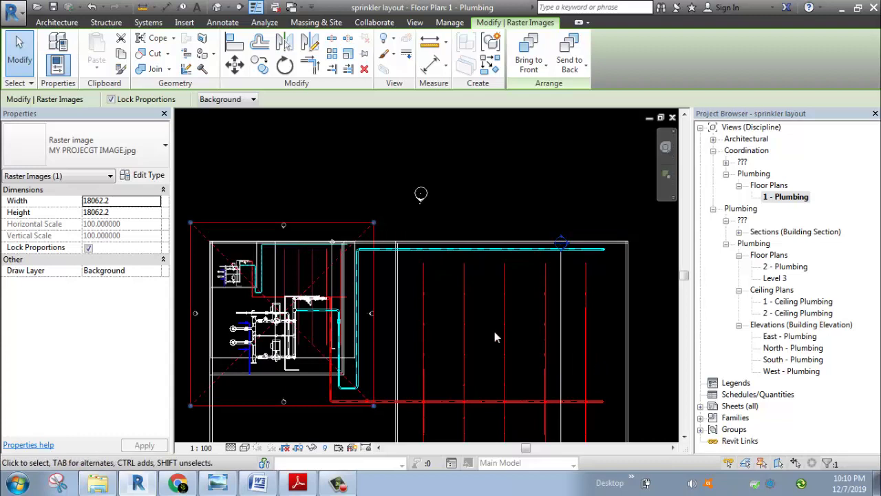
middle_drag(338, 225, 355, 241)
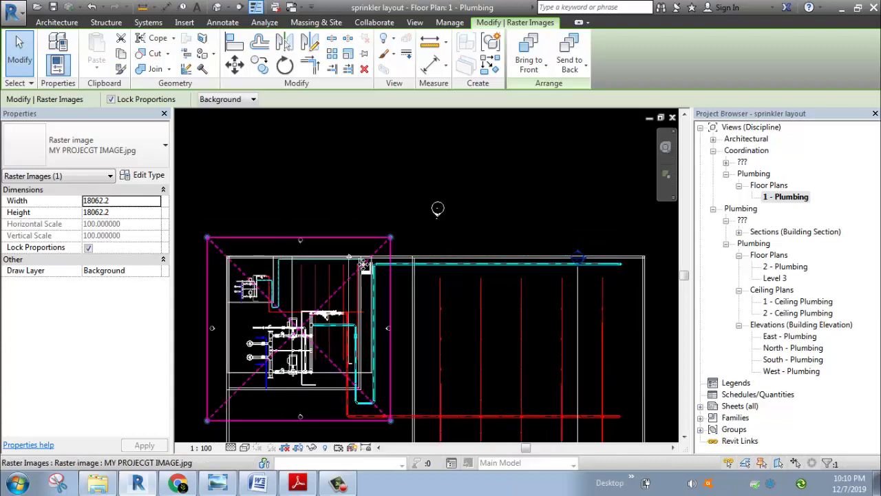
scroll(363, 264, up, 2)
scroll(407, 265, down, 1)
scroll(395, 265, down, 2)
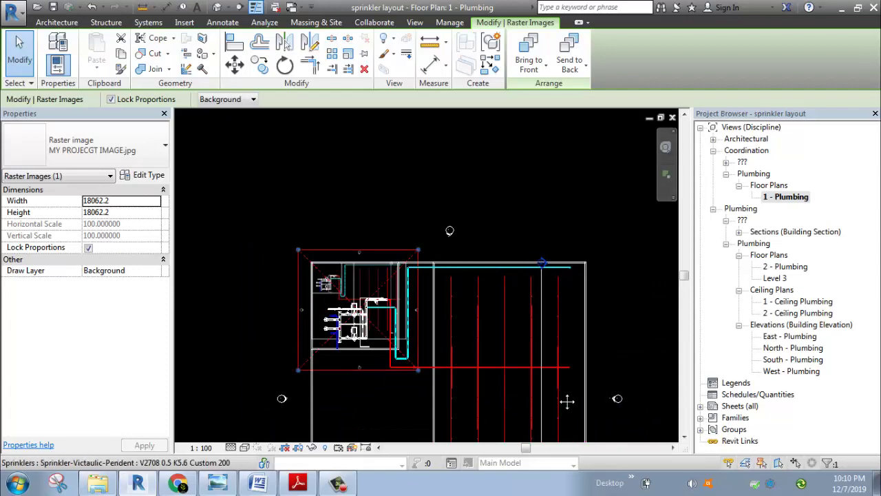
middle_drag(571, 427, 555, 355)
key(Escape)
Select the imported image and start scaling it with the Graphical option.
scroll(337, 174, up, 1)
scroll(336, 173, up, 2)
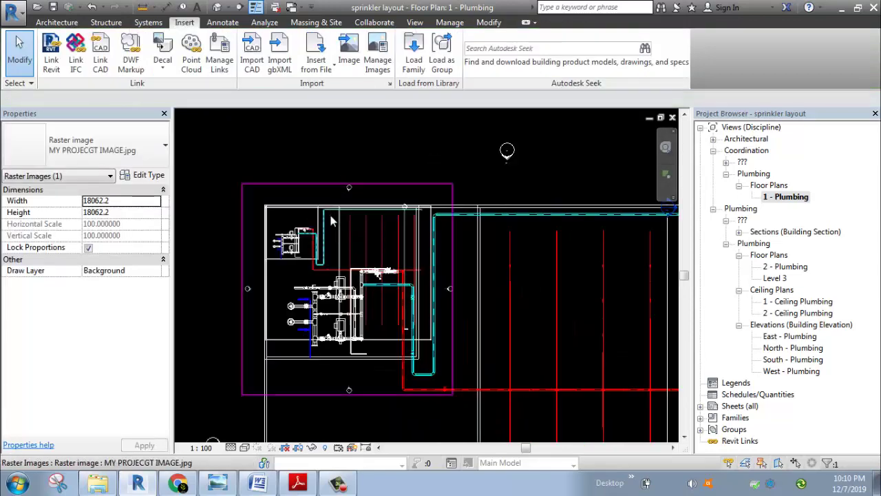
click(330, 216)
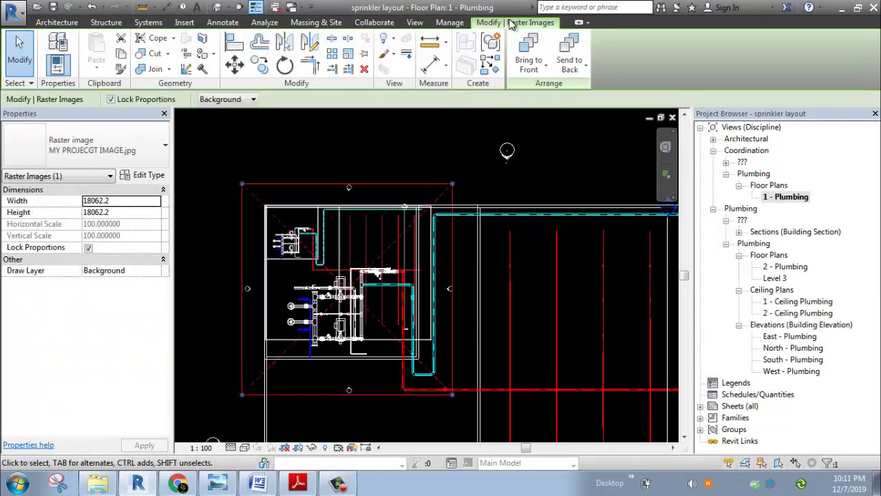
click(349, 55)
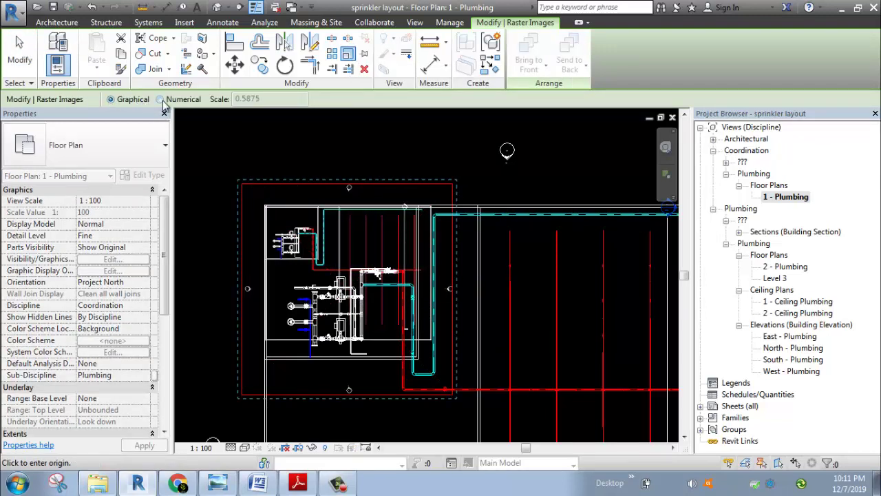
scroll(366, 292, down, 2)
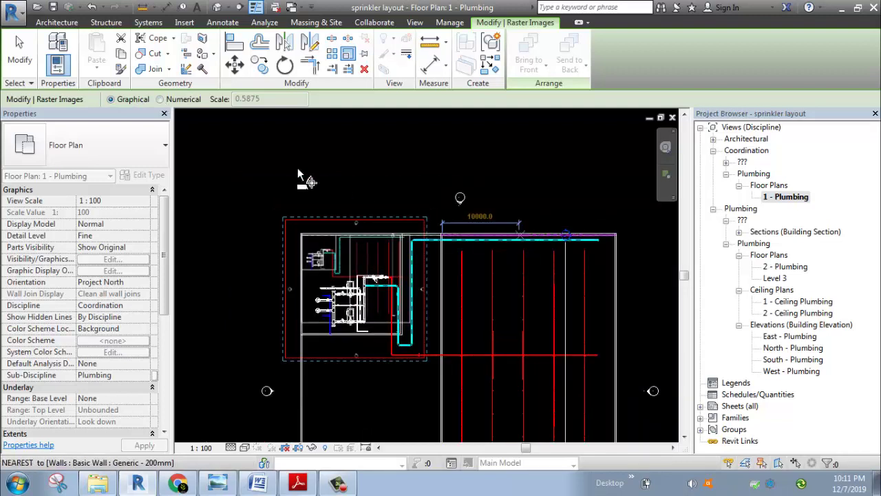
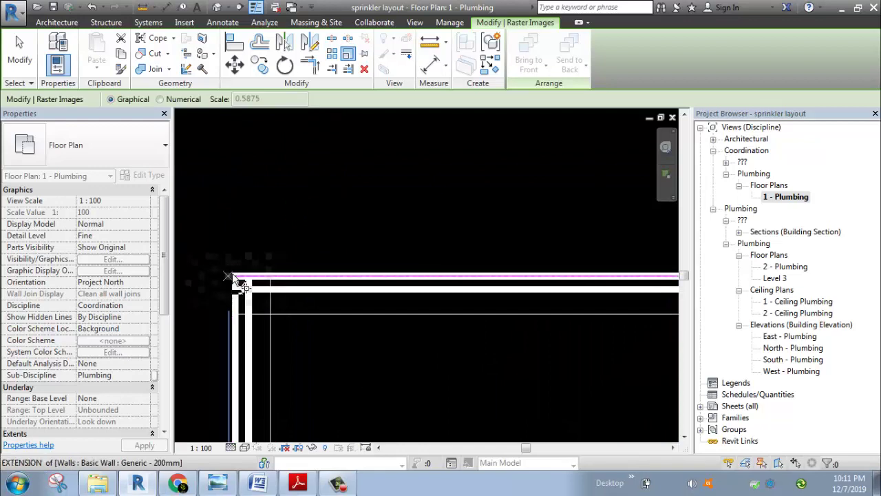
Use the pictured building's upper edge, from its upper-left to its upper-right corner, as the reference length for scaling the image.
scroll(233, 276, down, 5)
middle_drag(526, 290, 328, 290)
scroll(565, 283, up, 5)
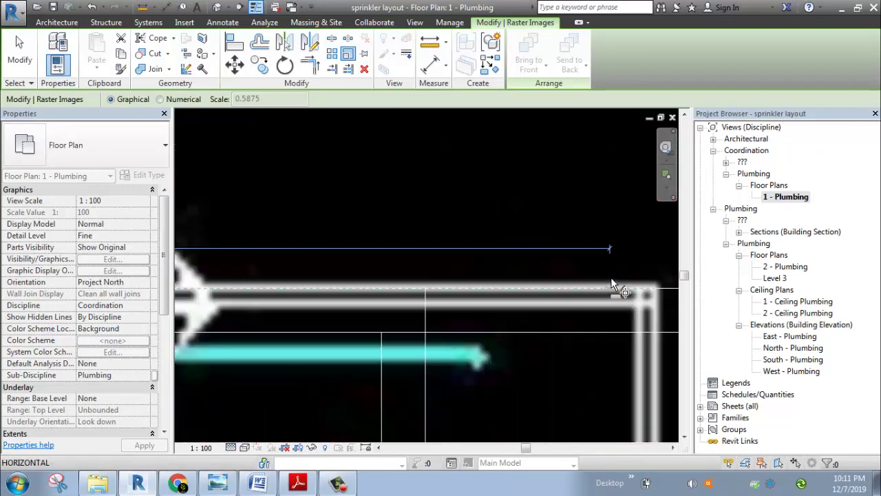
drag(431, 290, 496, 296)
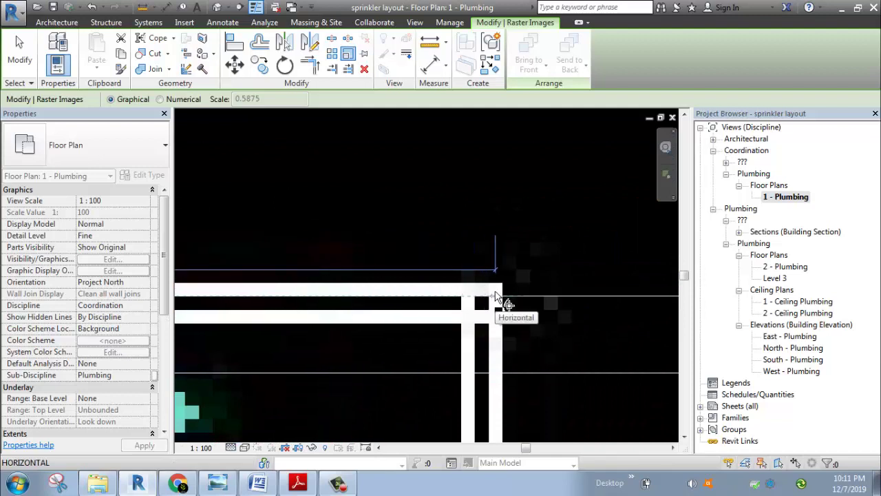
scroll(496, 296, down, 2)
Scale the image so the pictured building's upper-right corner meets the real plan's upper-right wall corner.
middle_drag(495, 296, 337, 297)
scroll(336, 296, down, 3)
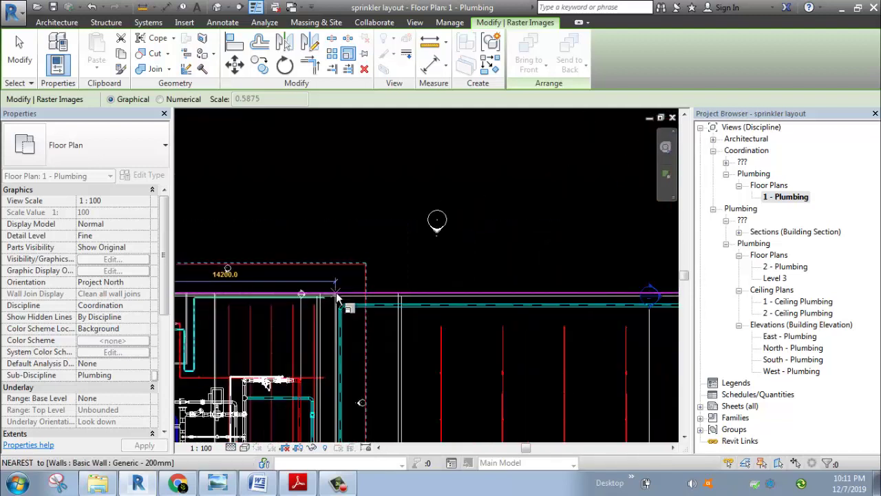
scroll(337, 294, down, 1)
scroll(646, 296, up, 4)
middle_drag(646, 297, 489, 291)
scroll(489, 291, down, 5)
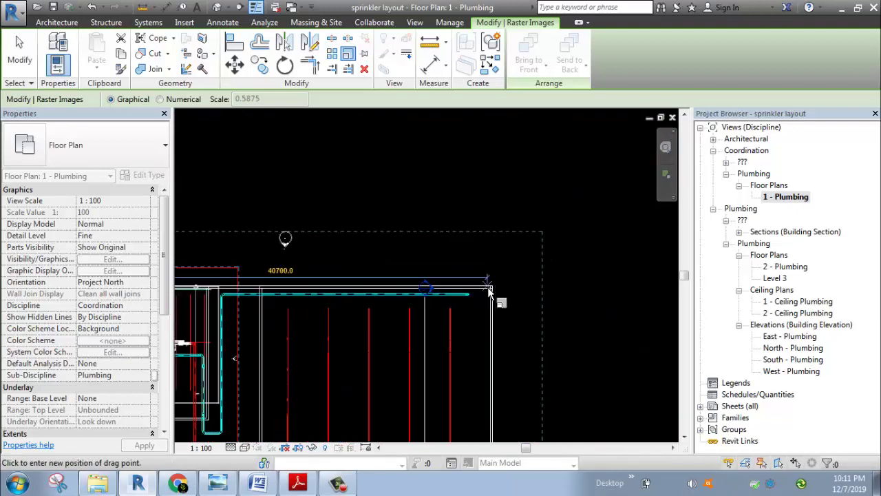
scroll(489, 293, down, 3)
scroll(410, 281, up, 4)
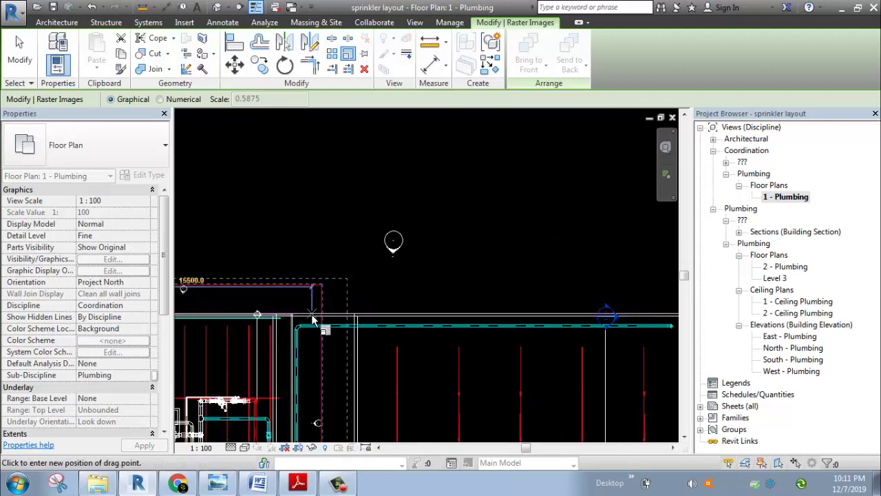
scroll(321, 316, down, 3)
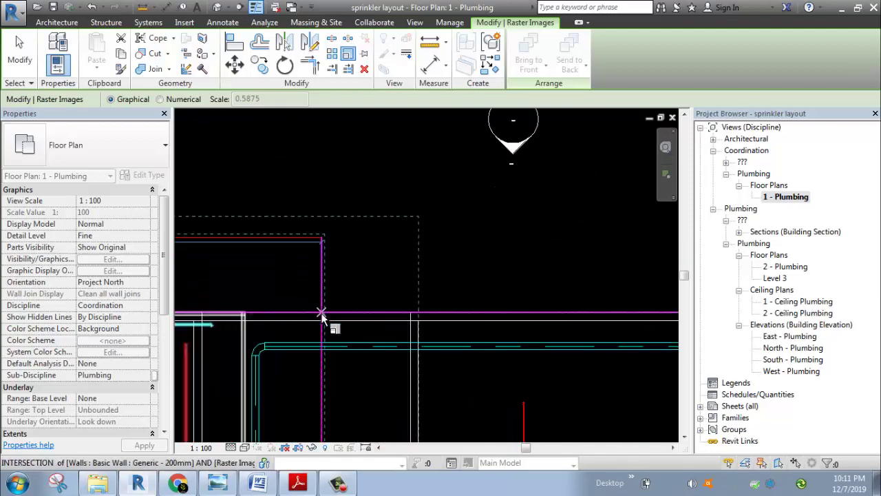
click(377, 319)
scroll(482, 329, up, 4)
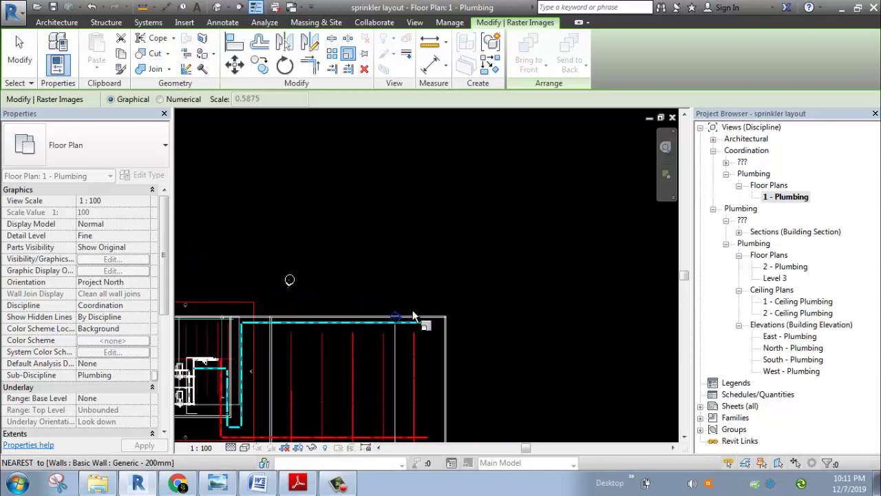
scroll(490, 325, up, 5)
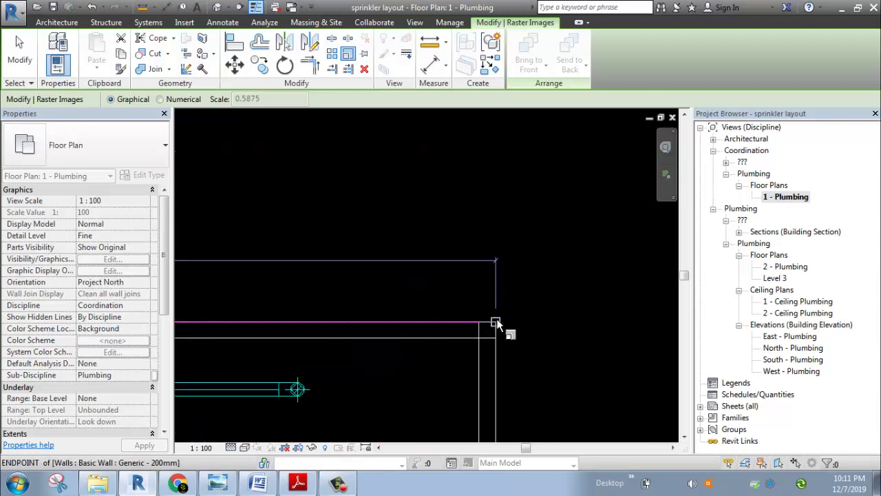
click(495, 323)
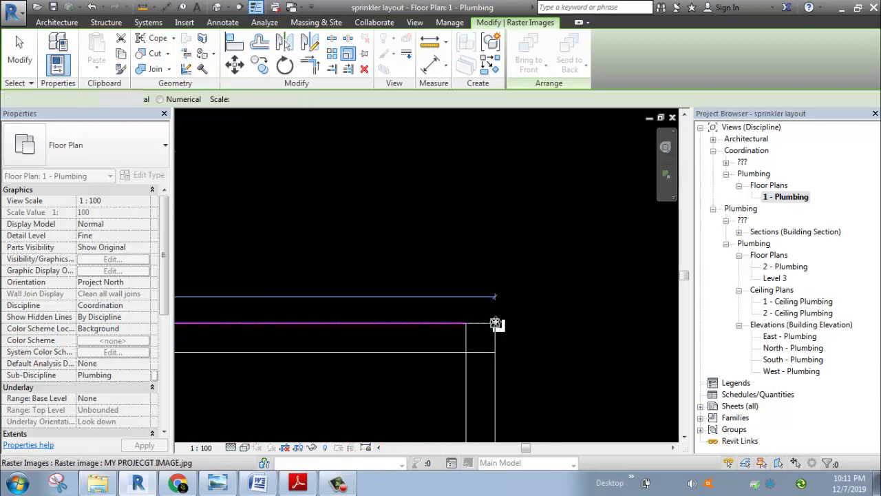
scroll(479, 325, down, 4)
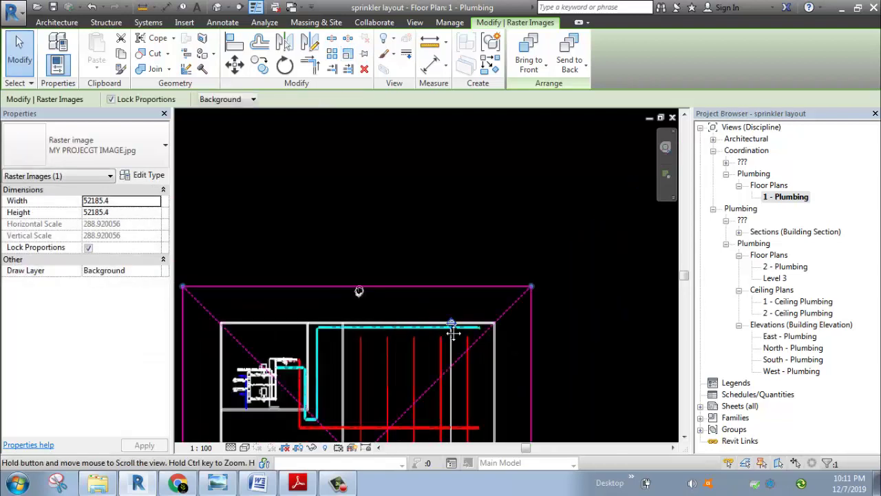
Examine how the scaled image lines up with the real walls along the upper edge and at the upper-right corner.
scroll(281, 321, up, 5)
scroll(428, 336, down, 4)
middle_drag(428, 337, 314, 339)
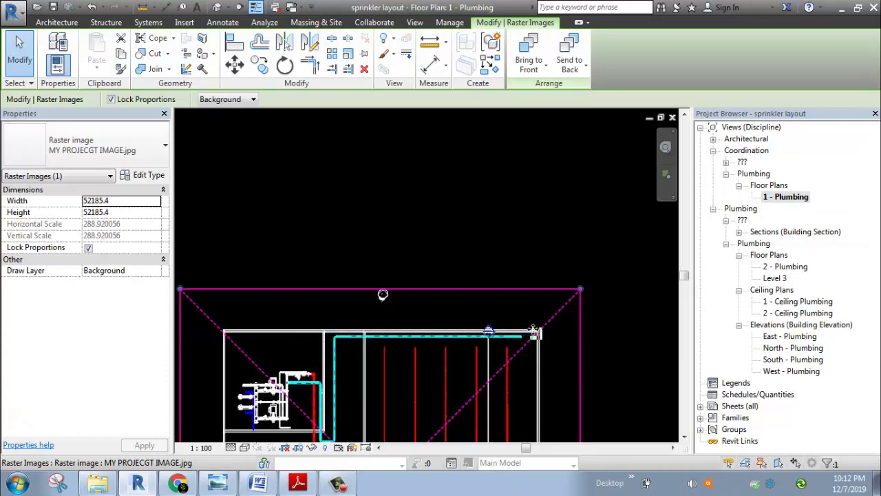
scroll(545, 331, up, 3)
scroll(501, 334, down, 2)
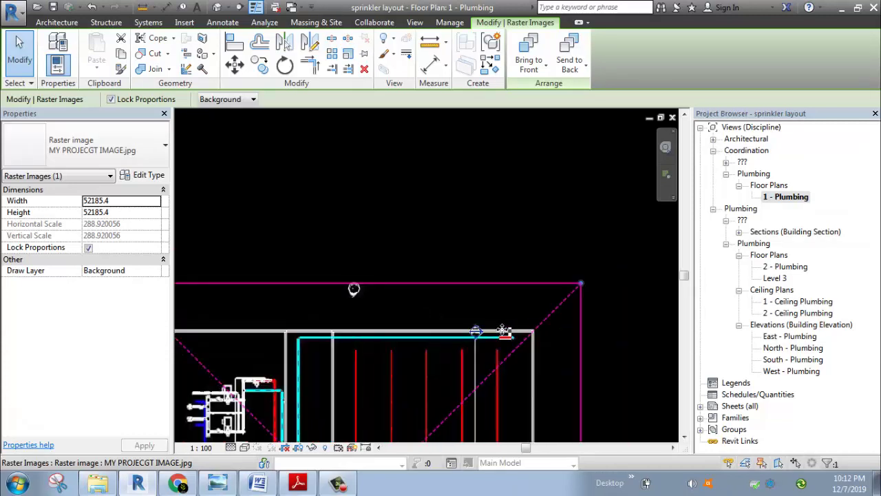
scroll(522, 331, up, 6)
middle_drag(521, 330, 318, 303)
Deselect the image and undo its last scaling.
key(Escape)
scroll(319, 304, down, 4)
middle_drag(256, 287, 407, 260)
middle_drag(333, 254, 520, 256)
scroll(360, 248, down, 3)
middle_drag(360, 258, 506, 258)
middle_drag(327, 282, 646, 289)
middle_drag(301, 252, 305, 253)
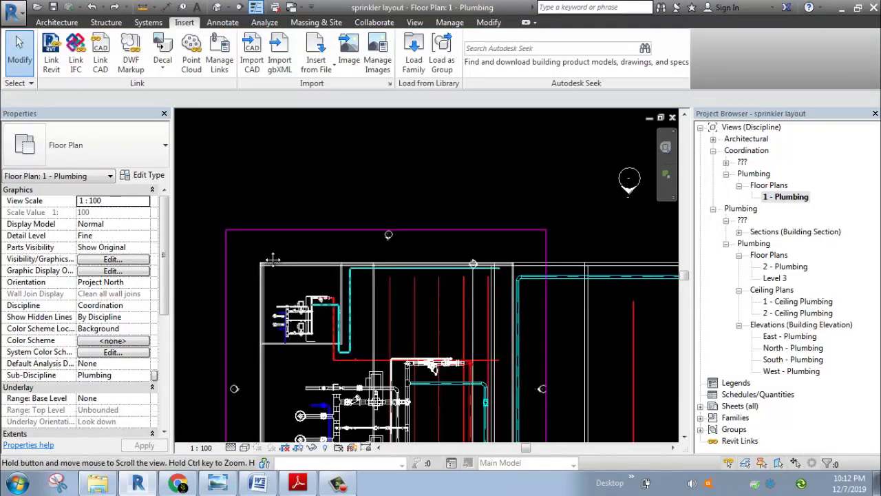
Select the imported image and start graphical scaling with the pictured building's upper-left corner as the origin.
scroll(262, 269, up, 2)
click(280, 272)
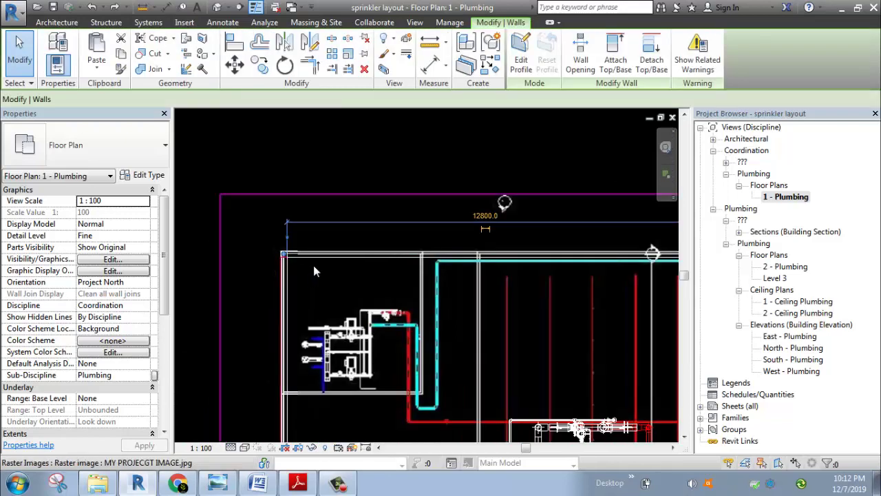
click(324, 267)
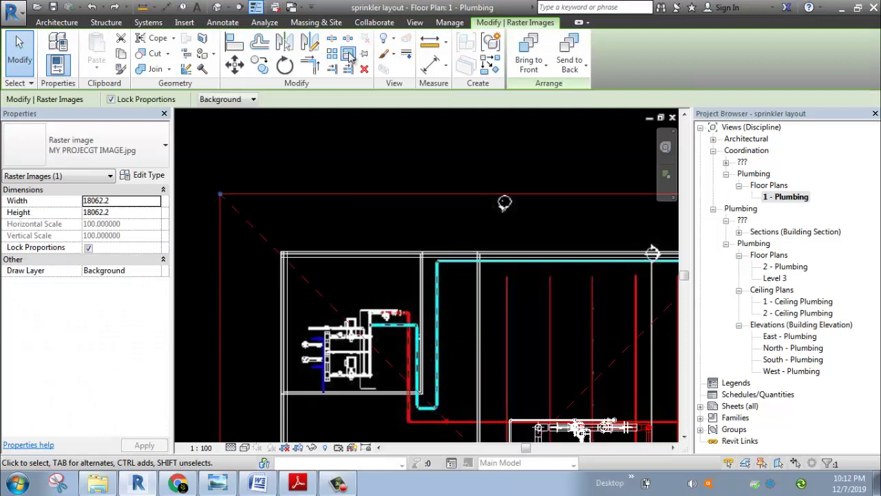
click(350, 57)
scroll(268, 258, up, 5)
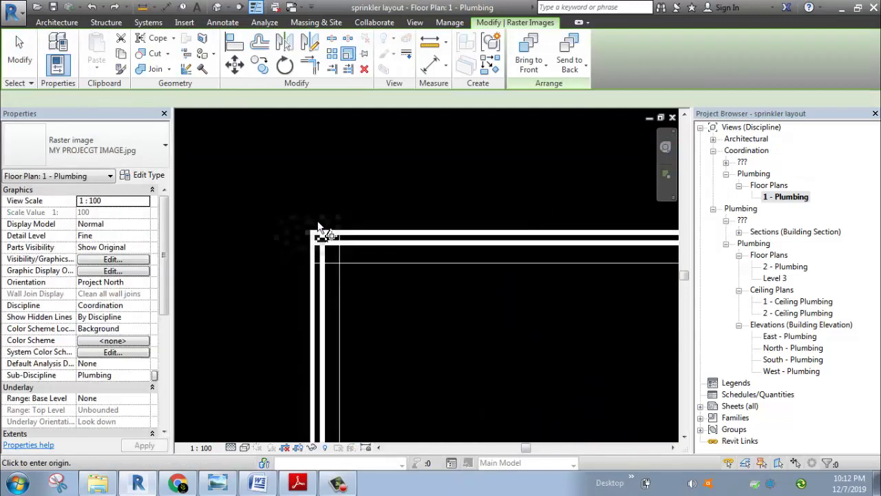
scroll(304, 291, down, 2)
scroll(298, 311, down, 4)
middle_drag(299, 310, 333, 238)
scroll(357, 207, down, 2)
scroll(343, 169, up, 5)
scroll(331, 224, up, 6)
click(344, 218)
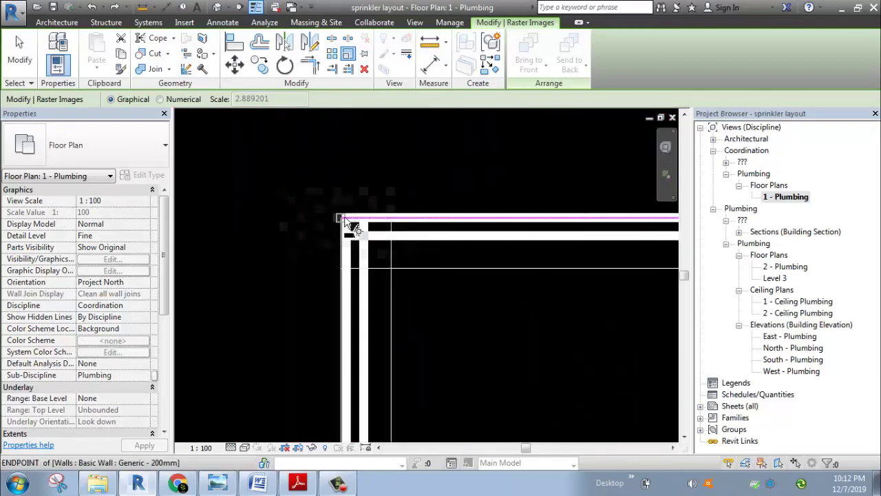
Scale the image along the left wall, matching the pictured building's lower-left corner to the real plan's lower-left wall corner.
scroll(350, 289, down, 7)
middle_drag(349, 289, 338, 161)
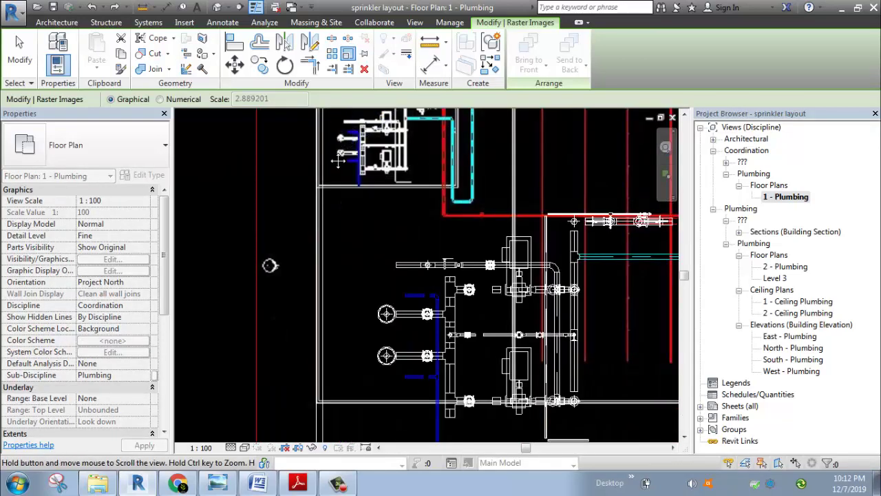
scroll(334, 398, up, 5)
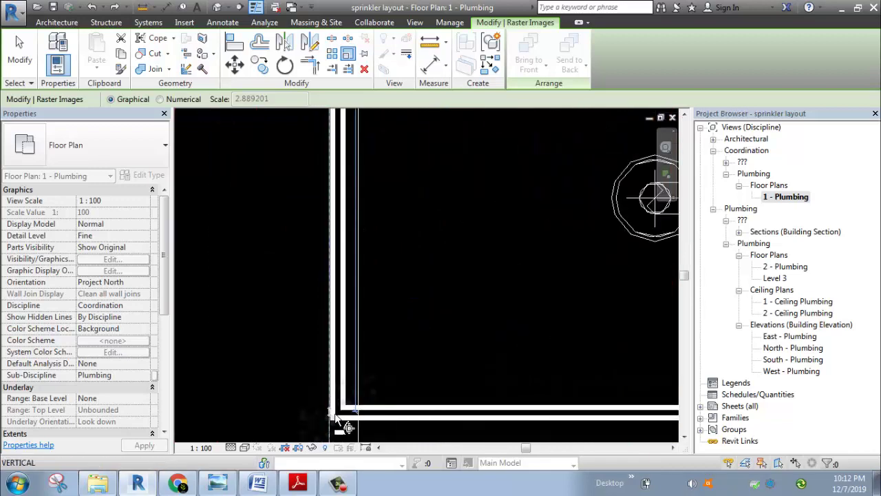
scroll(333, 417, down, 5)
middle_drag(324, 441, 338, 208)
scroll(335, 376, up, 5)
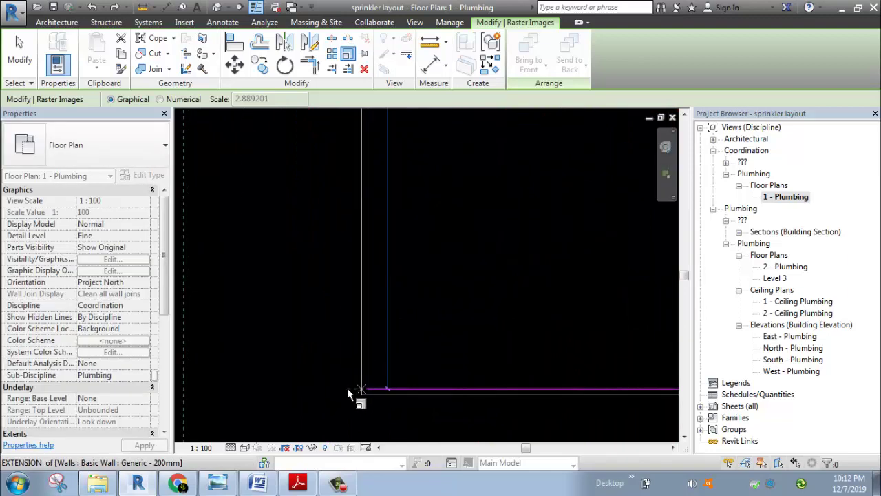
click(373, 399)
scroll(368, 388, down, 4)
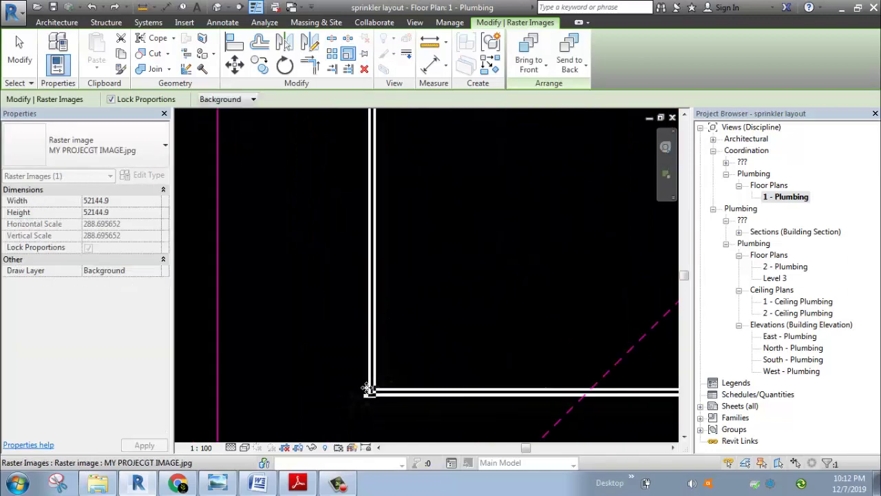
Deselect the image and examine how its pictured walls and pipes overlay those of the real building.
middle_drag(500, 362, 430, 245)
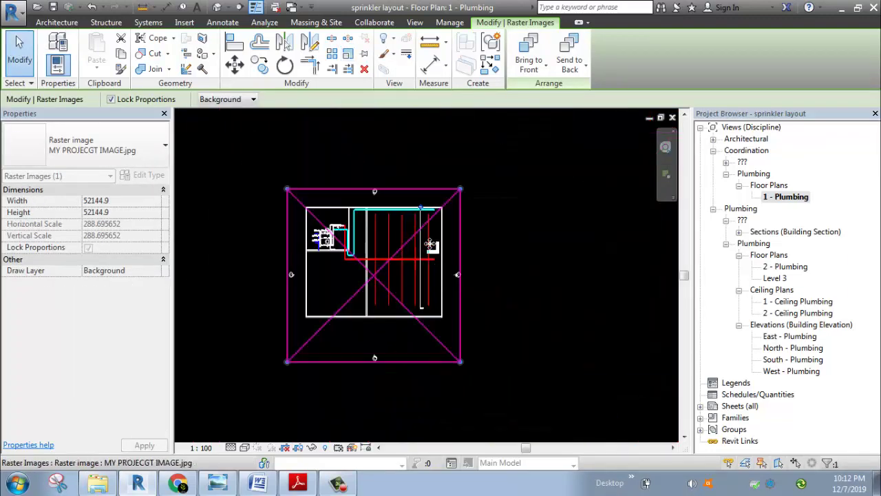
scroll(390, 234, up, 3)
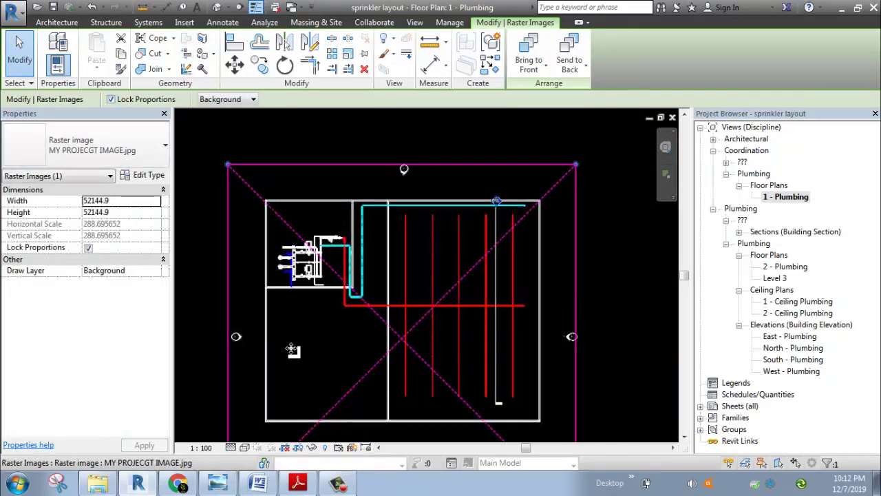
key(Delete)
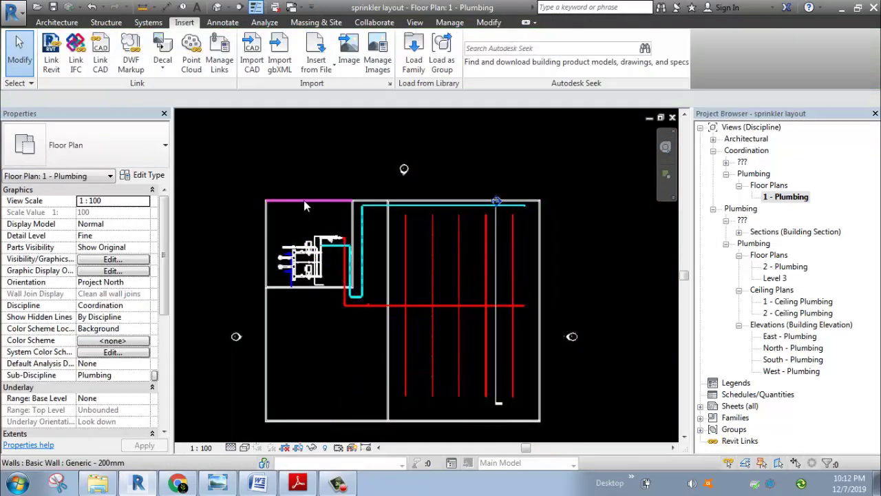
scroll(274, 206, up, 2)
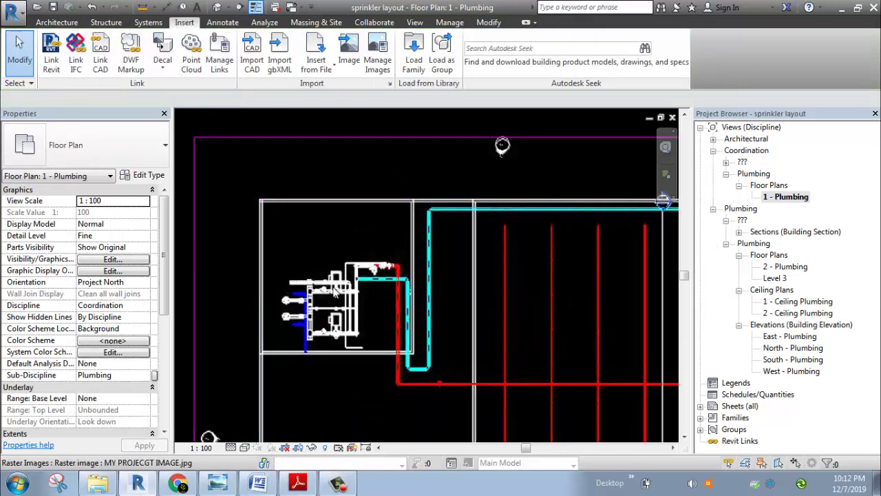
middle_drag(399, 245, 412, 221)
scroll(433, 292, down, 3)
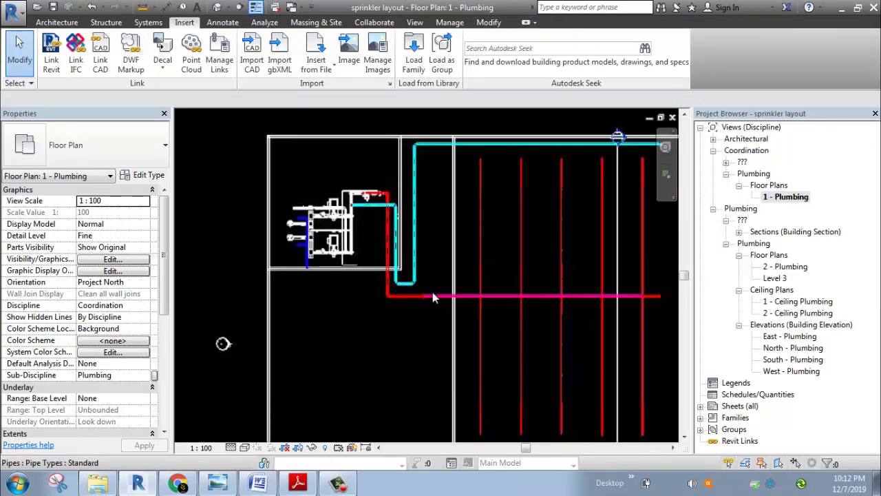
scroll(376, 186, up, 2)
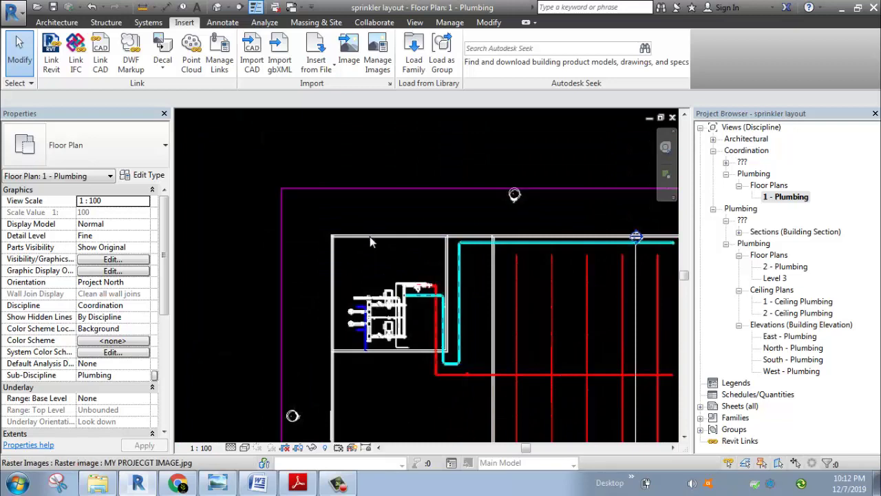
click(370, 236)
scroll(358, 241, up, 1)
key(Escape)
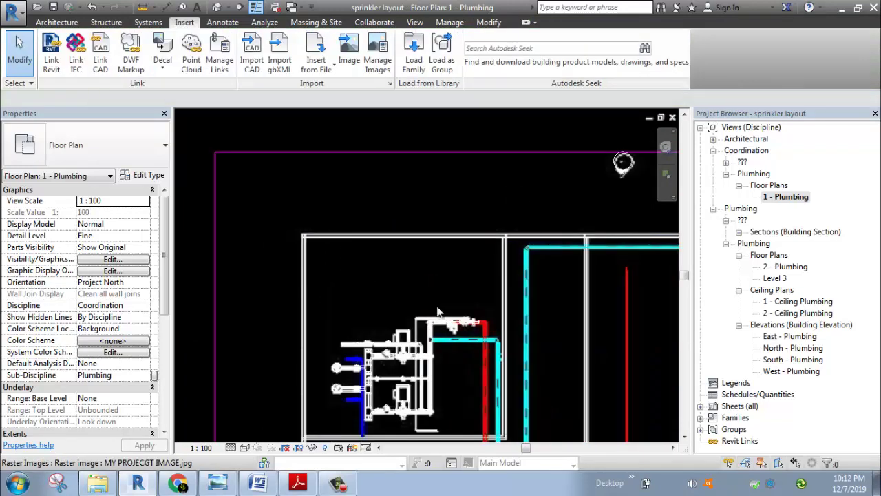
scroll(346, 256, down, 4)
scroll(324, 188, up, 5)
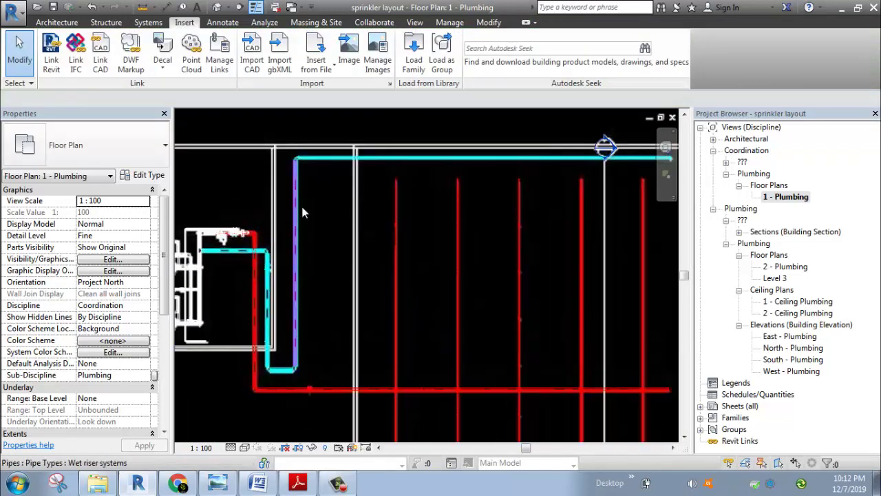
scroll(417, 260, down, 3)
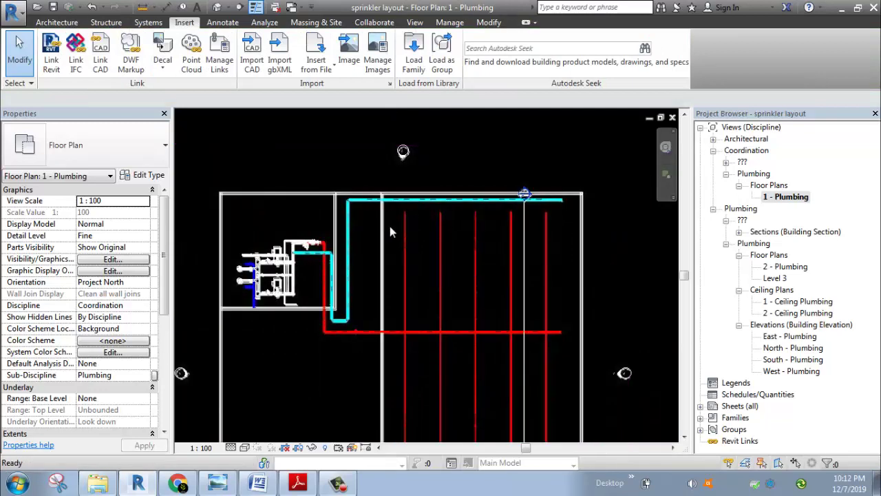
scroll(383, 280, down, 1)
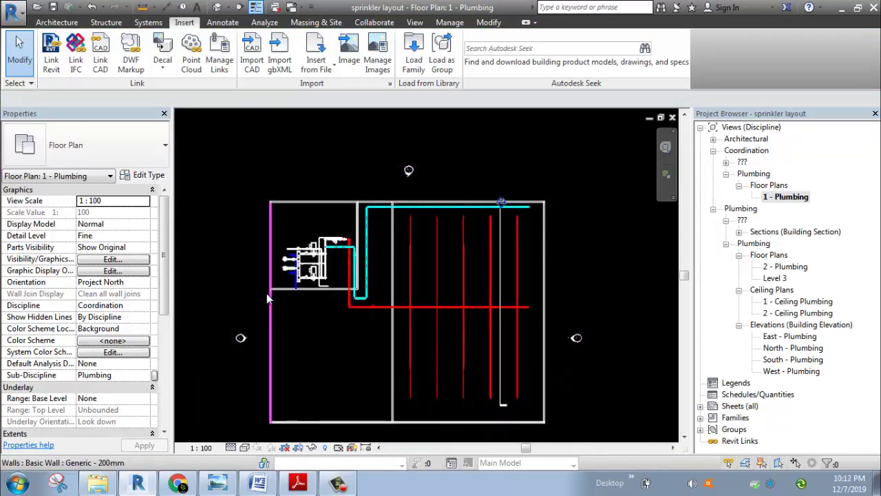
Select the scaled image, move it to the left of the real building, and deselect it.
click(309, 191)
scroll(314, 177, down, 3)
middle_drag(314, 174, 380, 184)
drag(380, 185, 299, 196)
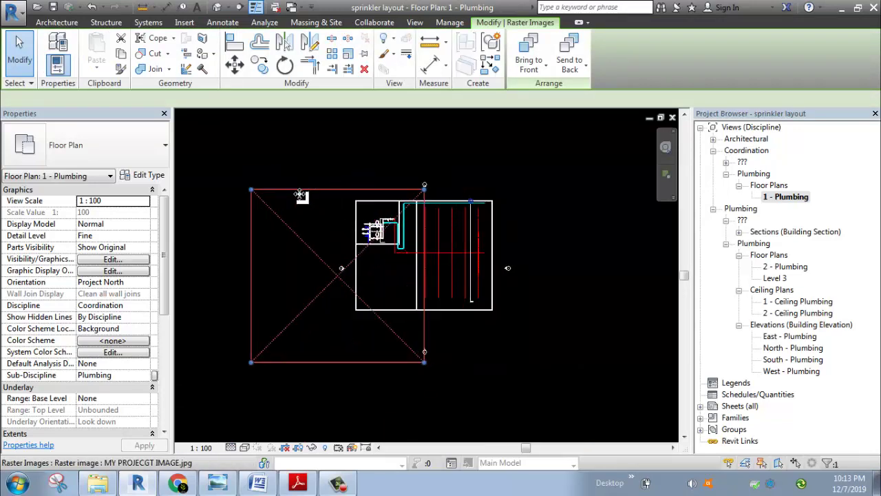
scroll(270, 205, up, 3)
click(247, 220)
Trace 1200 mm high Generic - 200mm walls down the pictured left wall from its upper-left corner, about 5400 mm and 3400 mm long.
scroll(264, 197, up, 4)
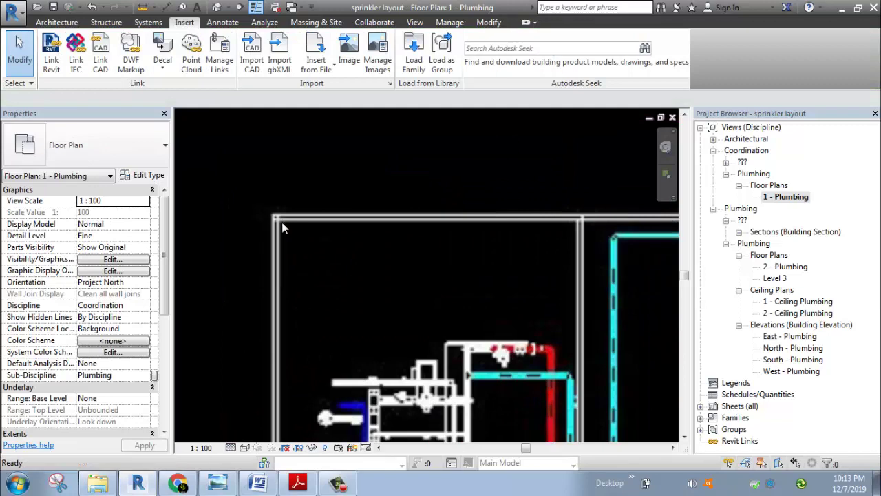
key(w)
key(a)
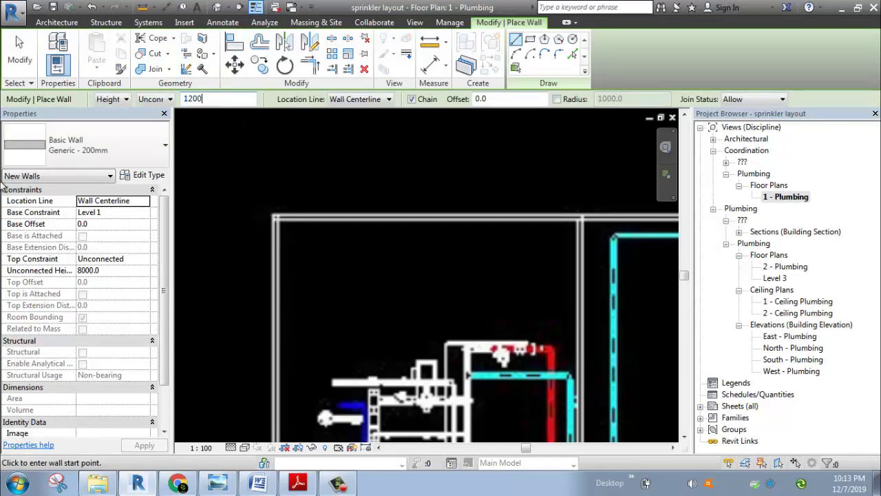
click(276, 219)
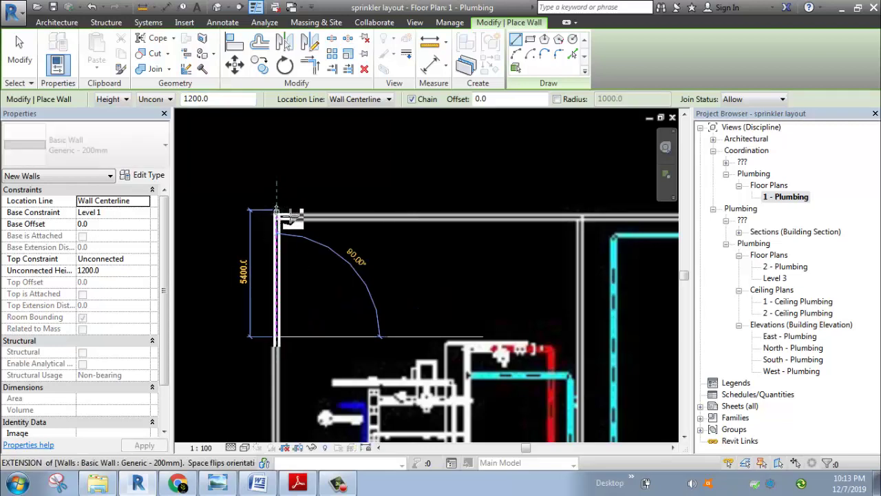
click(276, 337)
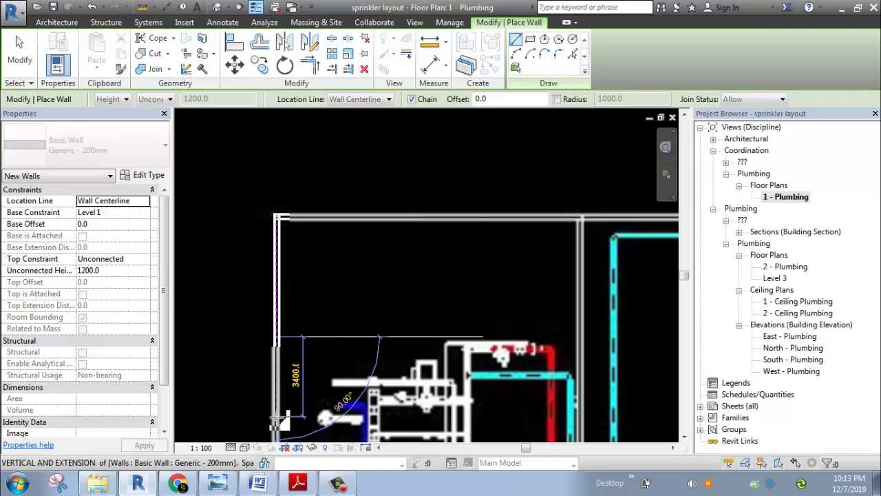
click(276, 419)
key(Escape)
key(Escape)
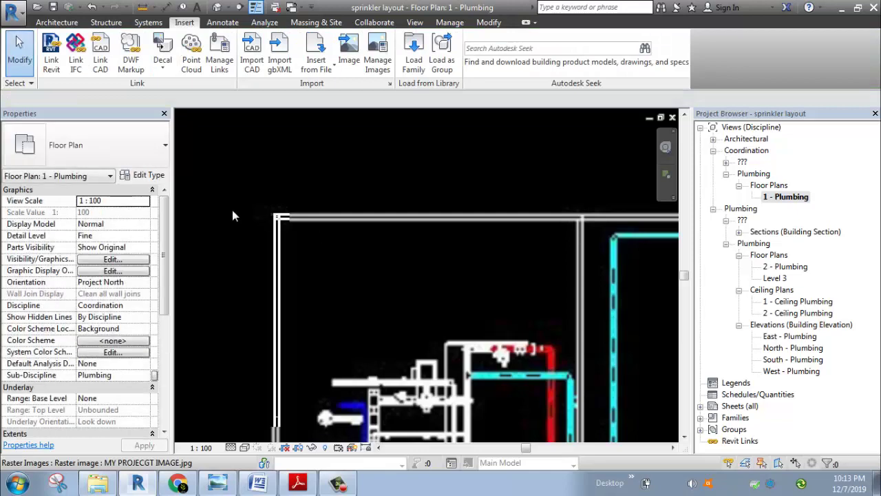
Select the imported image, set its draw layer to Foreground, and deselect it.
click(326, 215)
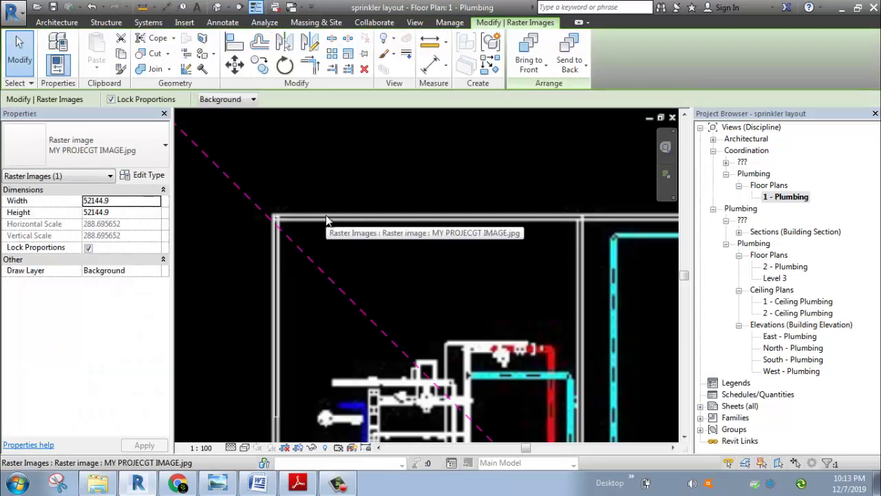
click(230, 100)
click(230, 101)
key(Escape)
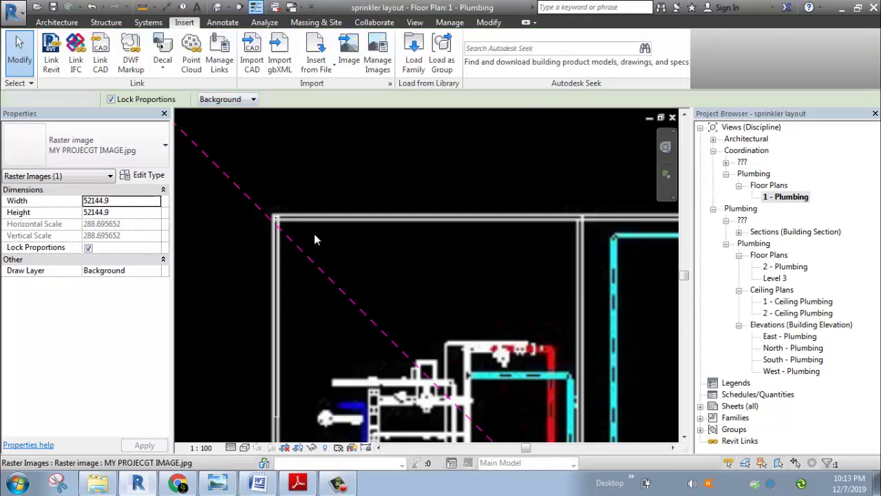
click(315, 217)
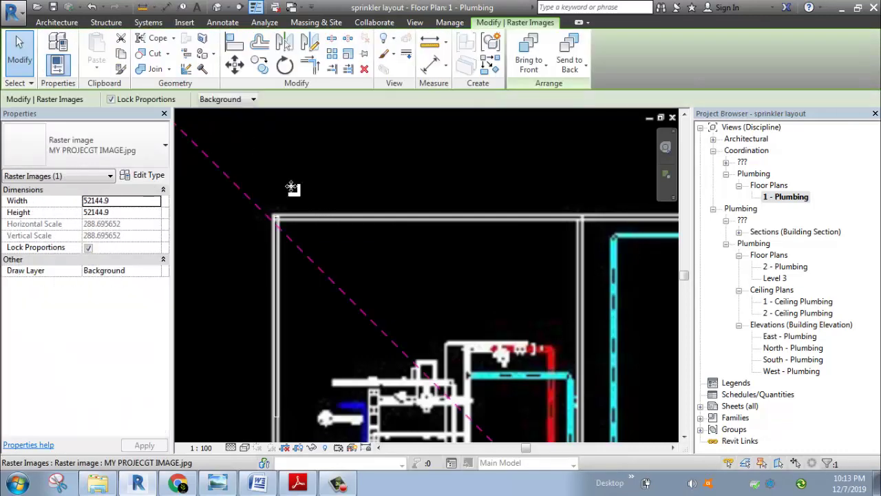
click(219, 101)
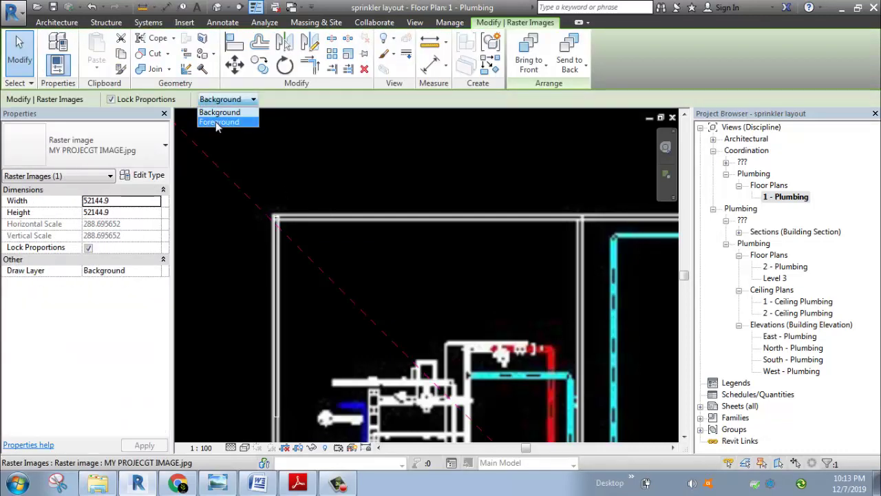
click(291, 259)
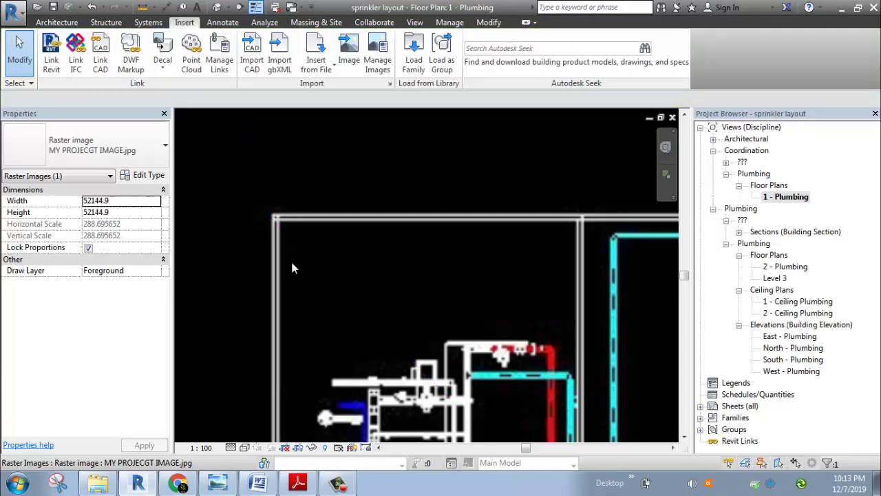
Place a wall along part of the pictured upper wall, starting at the building's upper-left corner.
key(w)
key(a)
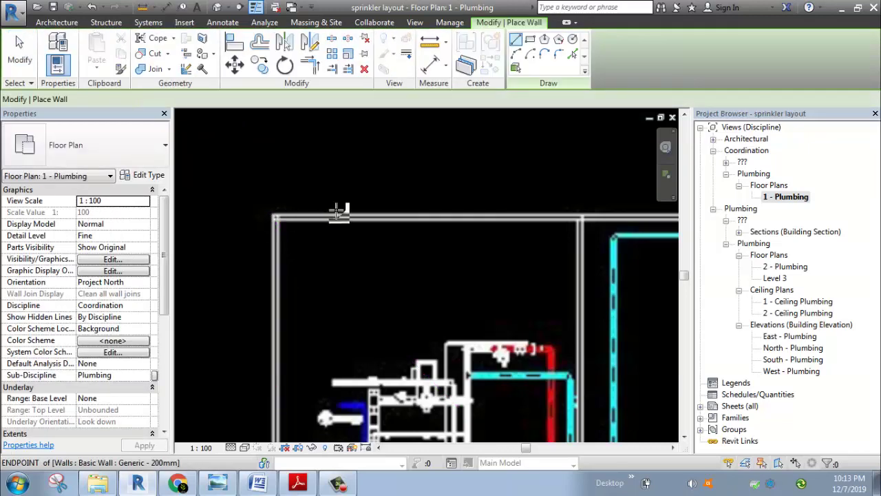
click(275, 218)
click(378, 218)
key(Escape)
key(Escape)
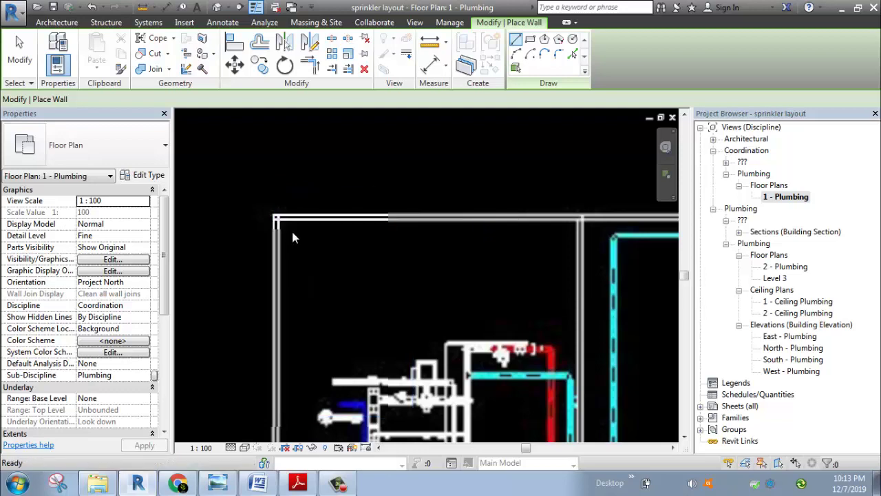
Reselect the imported image, choose Foreground again as its draw layer, and deselect it.
scroll(246, 248, down, 2)
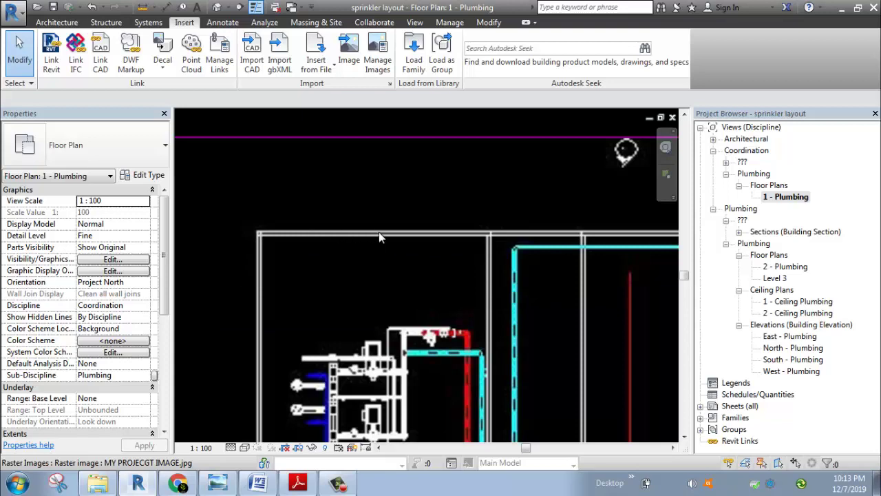
click(379, 232)
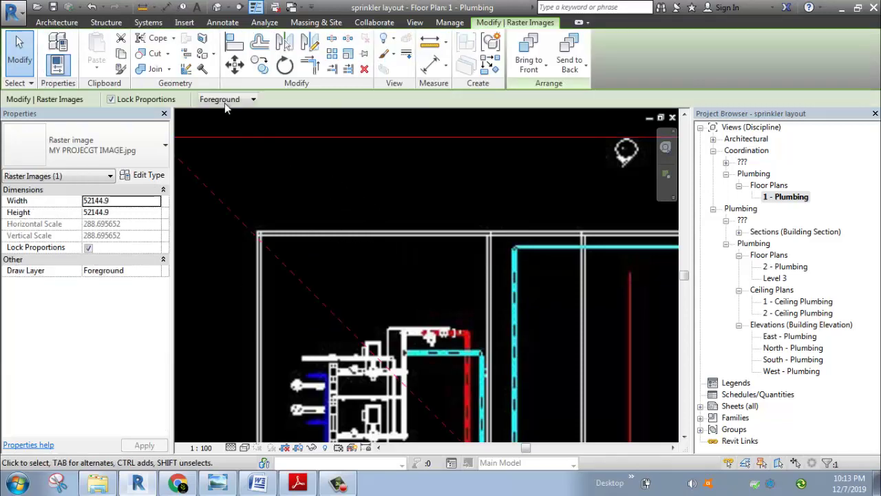
click(225, 103)
click(220, 122)
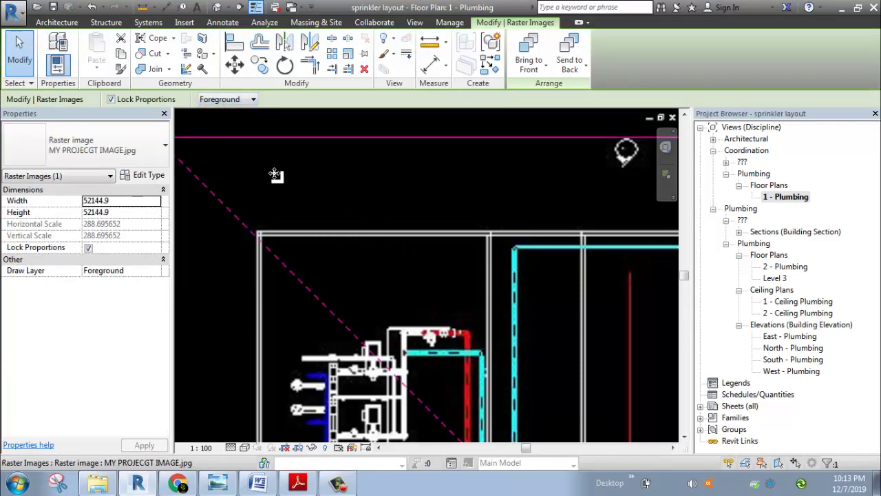
scroll(260, 246, down, 2)
key(Escape)
scroll(263, 249, up, 4)
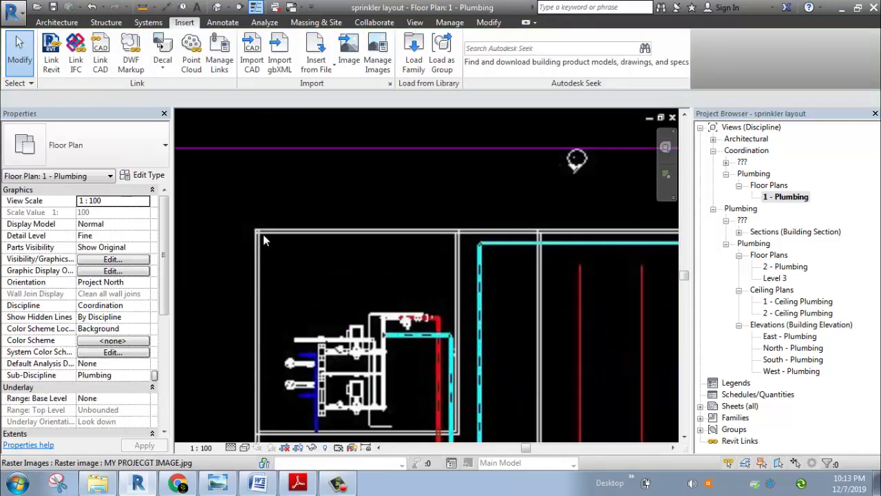
scroll(320, 246, down, 2)
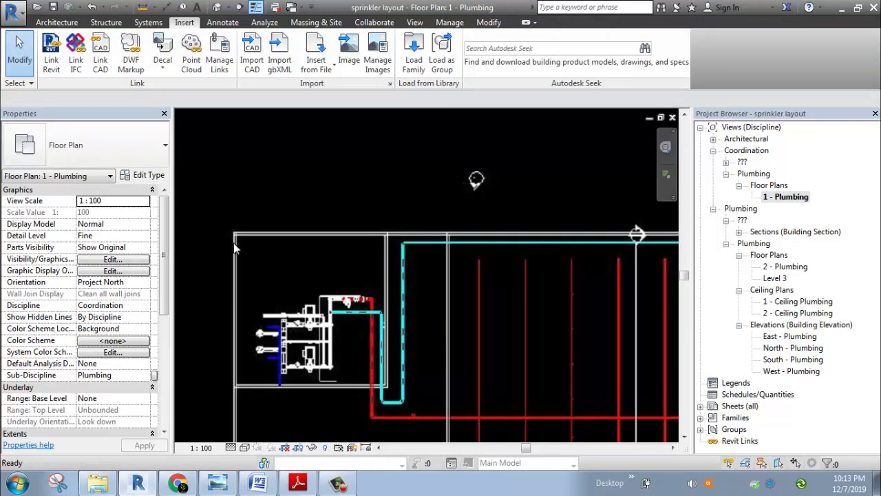
middle_drag(313, 244, 375, 243)
drag(371, 248, 347, 267)
scroll(349, 267, up, 1)
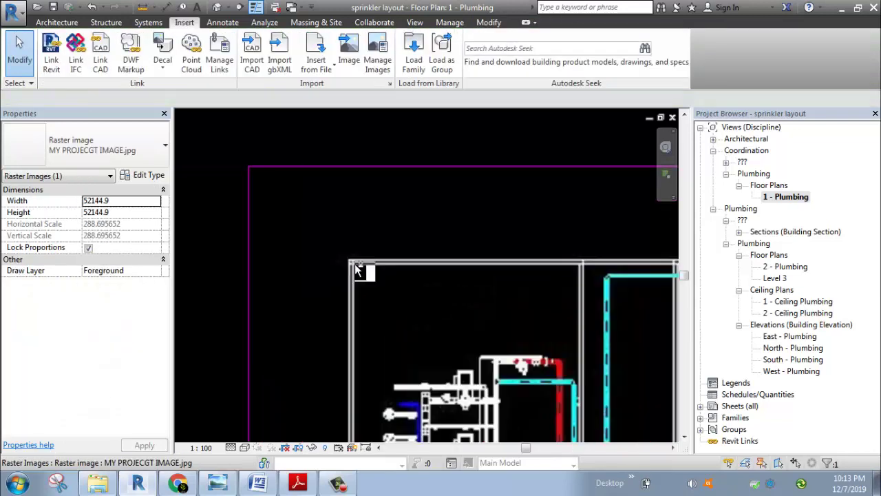
scroll(353, 266, down, 1)
key(ctrl+z)
Examine the traced walls and the image around the pictured building's upper-left corner, up close and from further away.
scroll(402, 263, down, 2)
middle_drag(245, 251, 336, 227)
scroll(335, 214, up, 2)
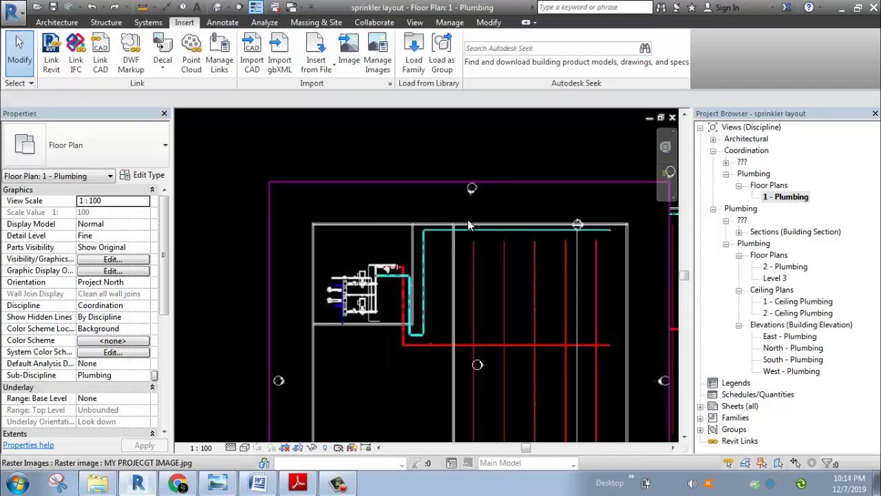
scroll(450, 265, up, 2)
scroll(282, 207, up, 5)
middle_drag(218, 179, 354, 212)
scroll(356, 217, down, 5)
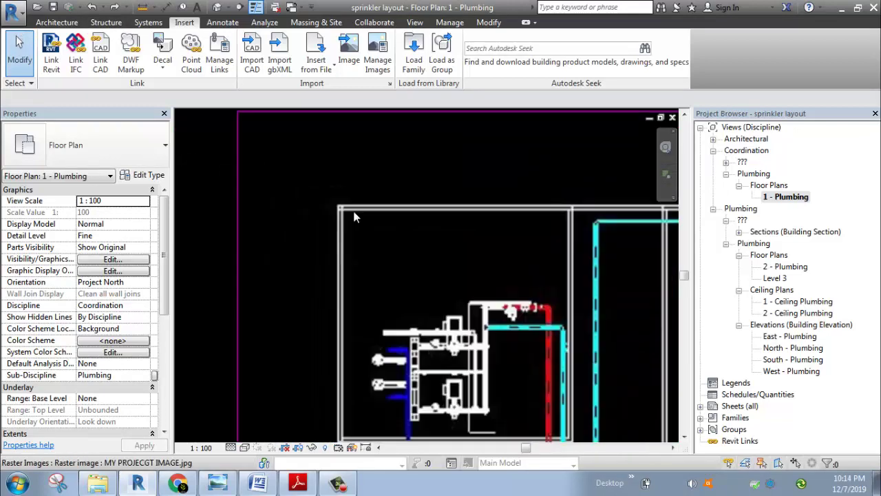
scroll(421, 220, down, 2)
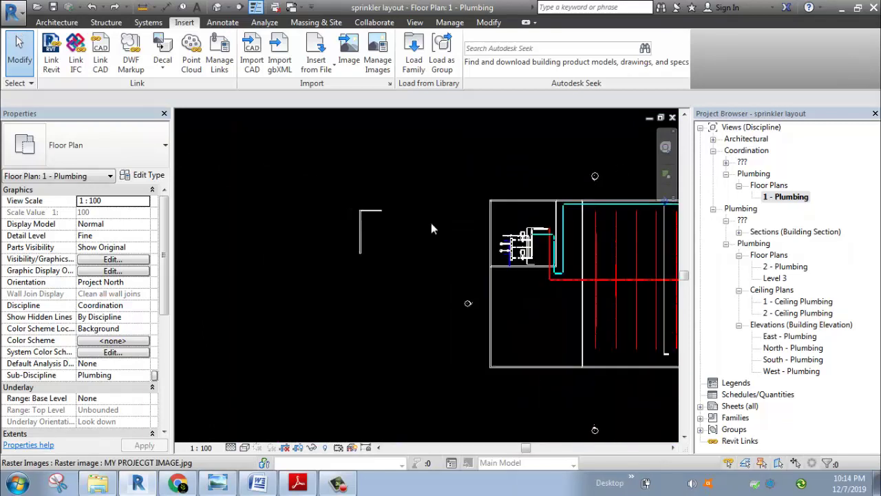
Select and deselect the image to examine its extents and its position beside the real building.
click(452, 222)
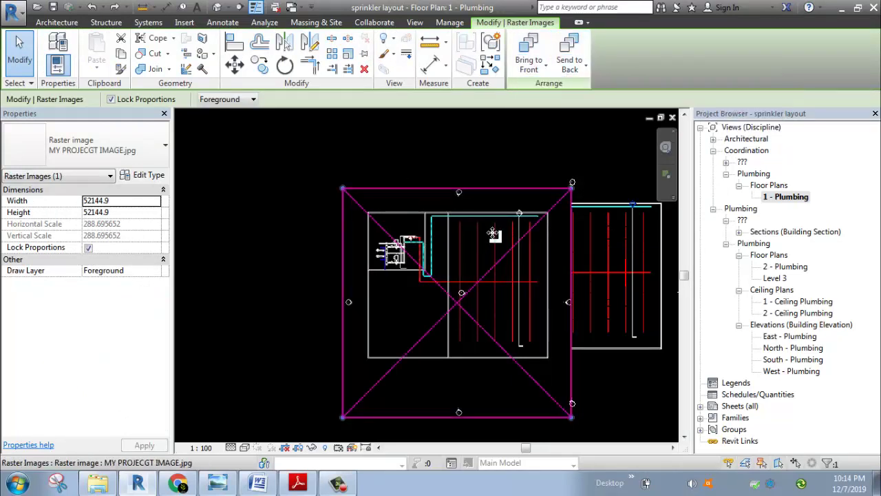
middle_drag(493, 231, 445, 220)
scroll(446, 221, down, 1)
key(Escape)
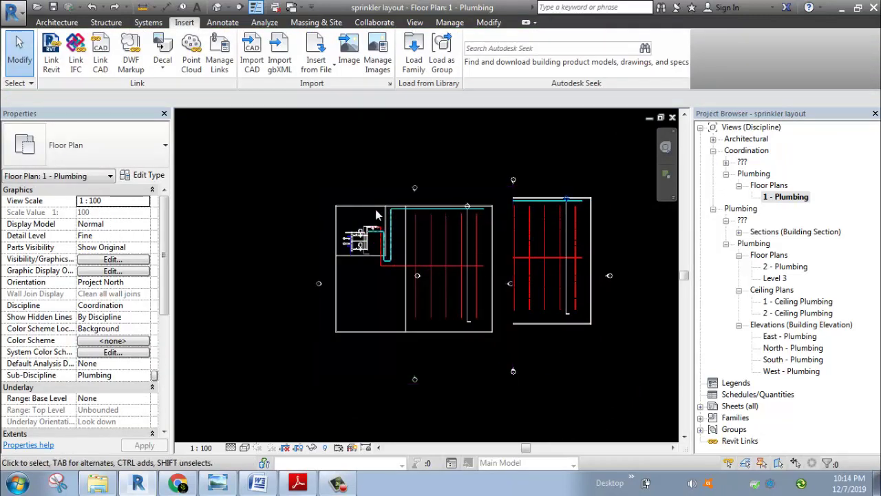
scroll(387, 210, up, 5)
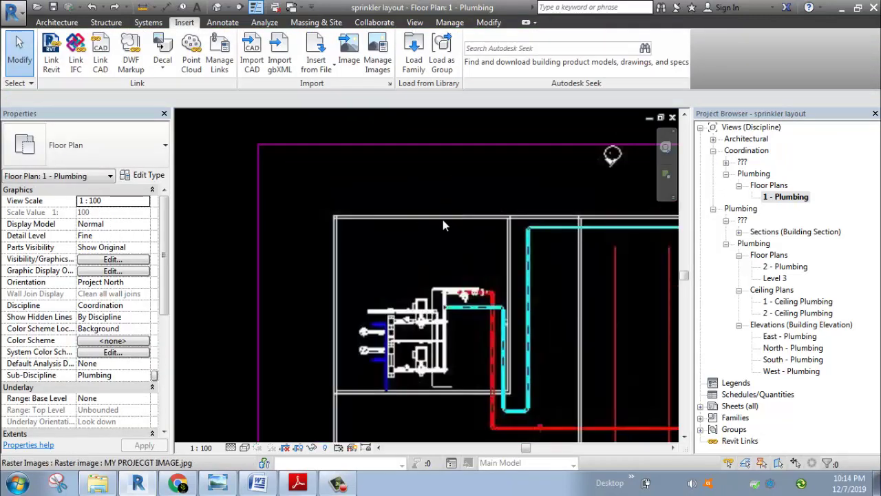
scroll(443, 220, down, 2)
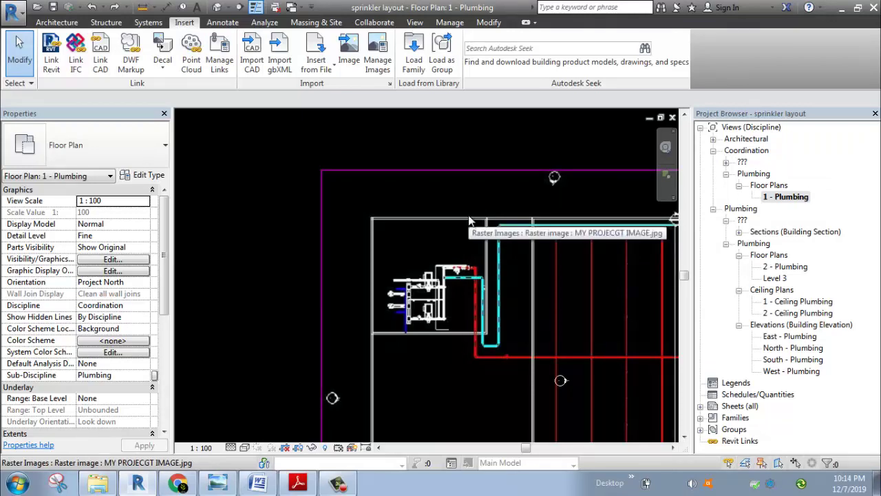
click(470, 215)
key(Escape)
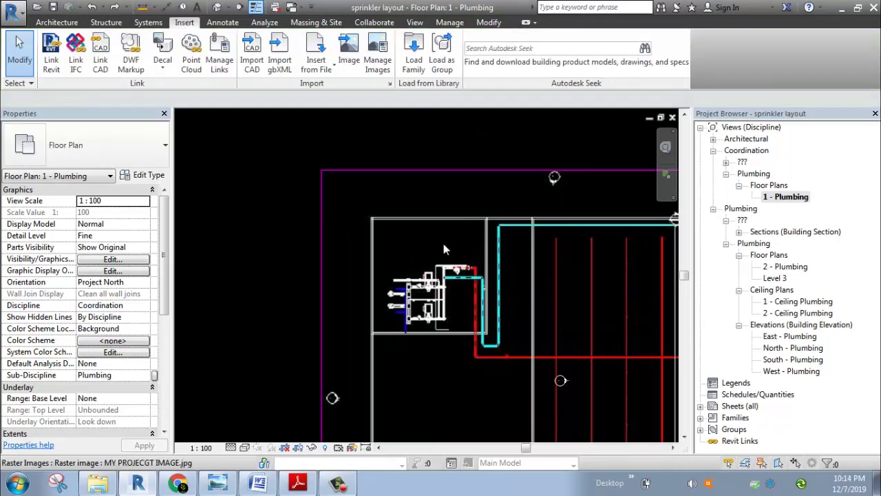
scroll(443, 245, down, 2)
scroll(529, 375, down, 3)
middle_drag(529, 375, 404, 311)
Switch to the import images PDF in Adobe Reader, highlight the Revit projects and Revit Family's topic, and return to Revit.
key(alt+Tab)
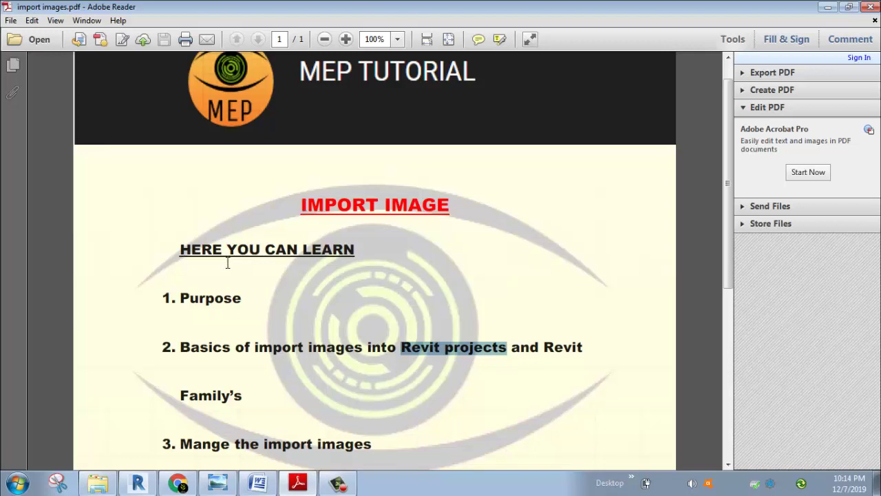
scroll(227, 263, down, 3)
drag(181, 254, 454, 267)
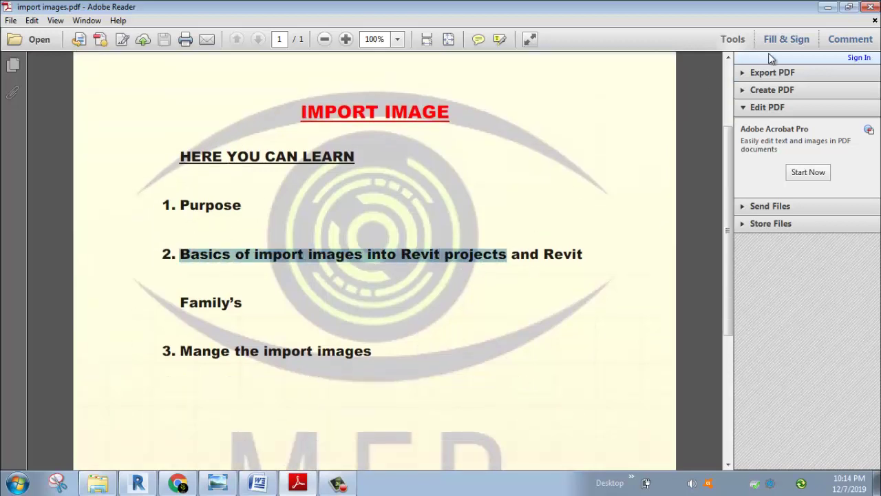
drag(540, 252, 569, 289)
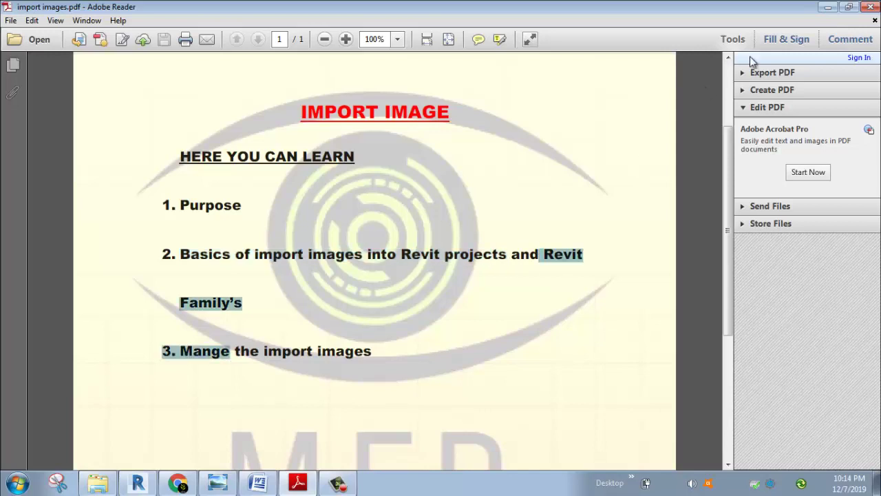
click(829, 8)
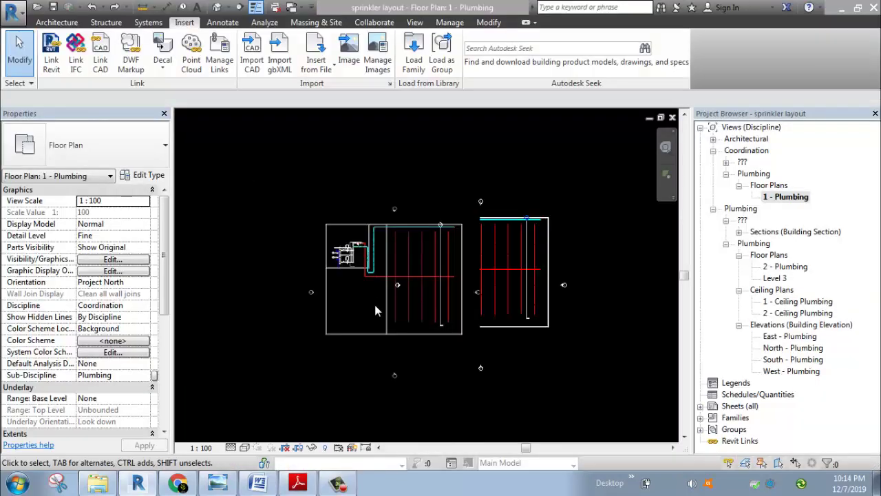
scroll(442, 383, up, 3)
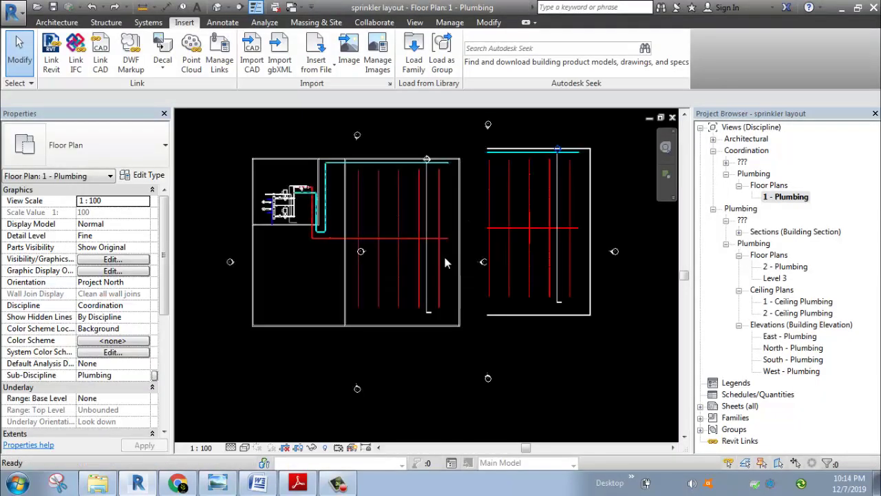
click(337, 172)
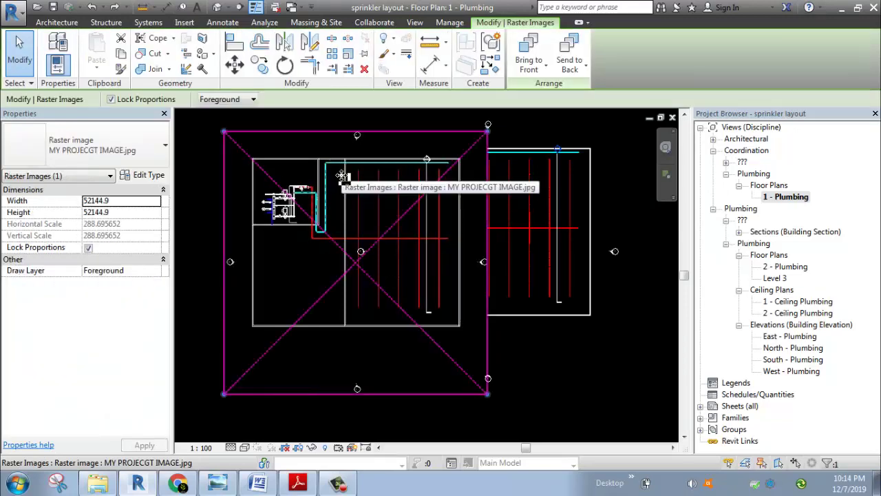
key(Escape)
scroll(342, 174, down, 1)
scroll(344, 173, up, 2)
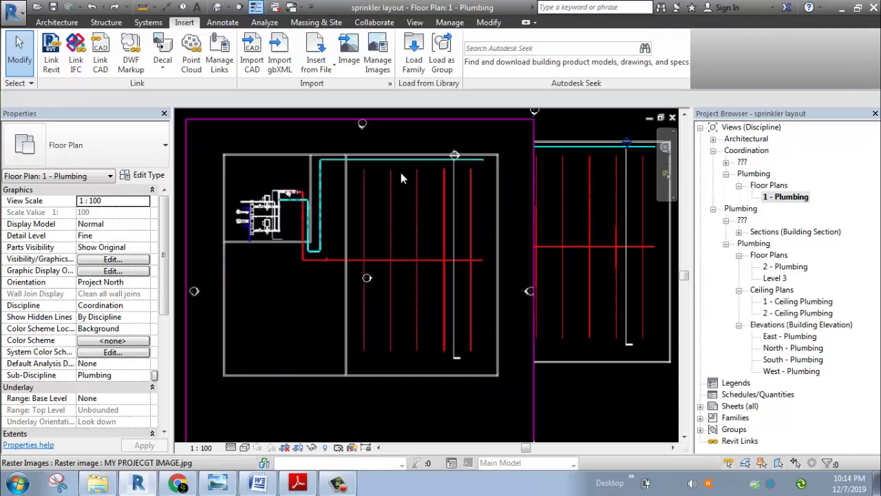
scroll(402, 173, down, 2)
middle_click(397, 196)
middle_drag(396, 196, 318, 170)
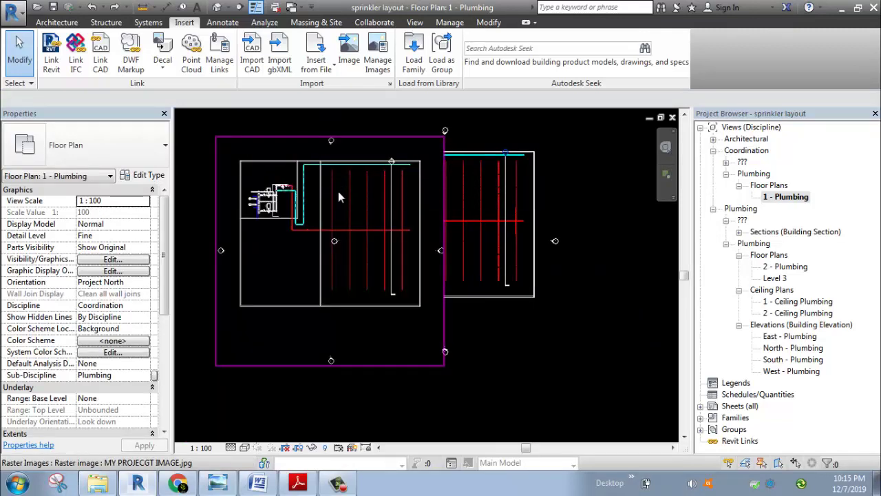
Open the floor plan's Visibility/Graphic Overrides and close them without changing any category.
key(v)
key(g)
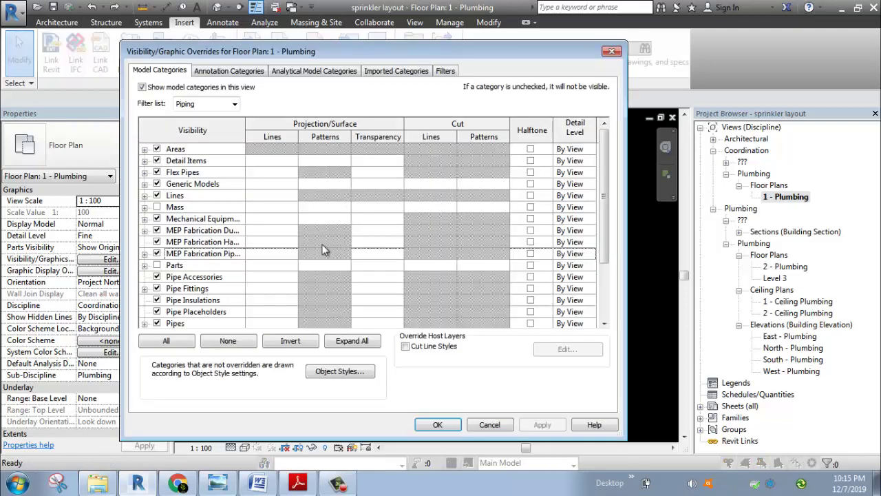
key(Escape)
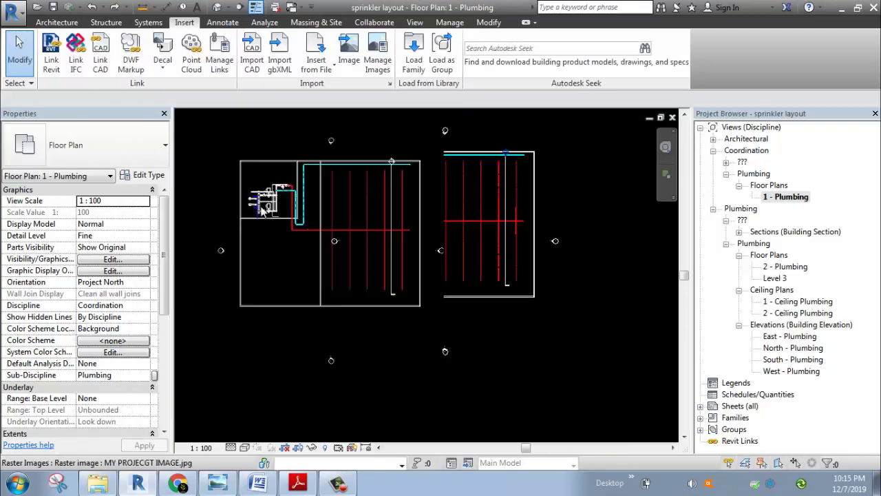
Open the Manage Links dialog to review the project's links and close it without changing anything.
key(m)
click(219, 77)
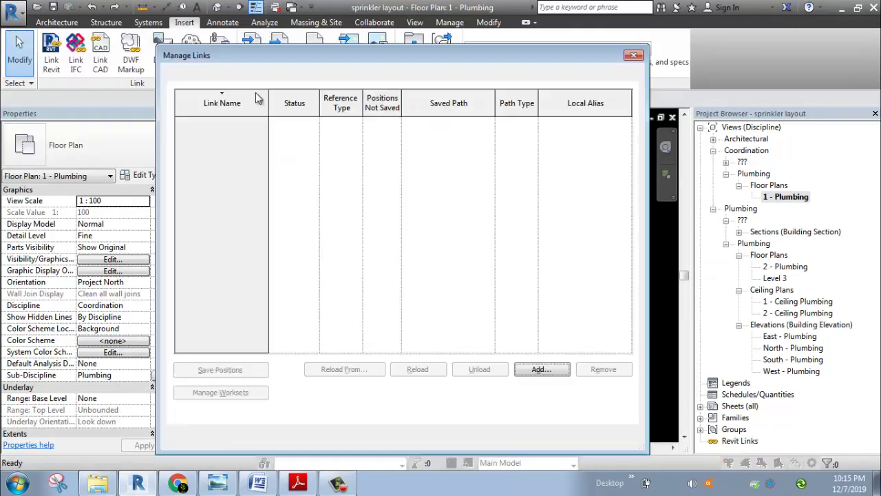
click(274, 74)
click(341, 76)
click(257, 75)
key(Escape)
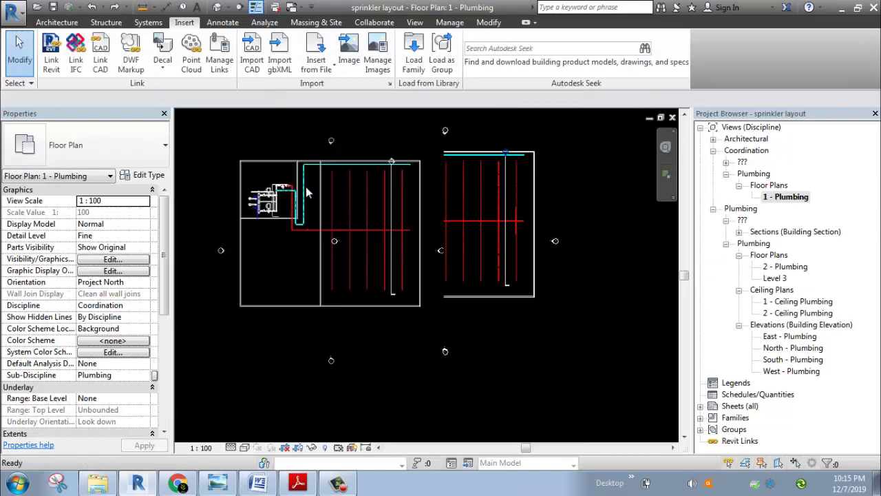
click(284, 305)
key(Escape)
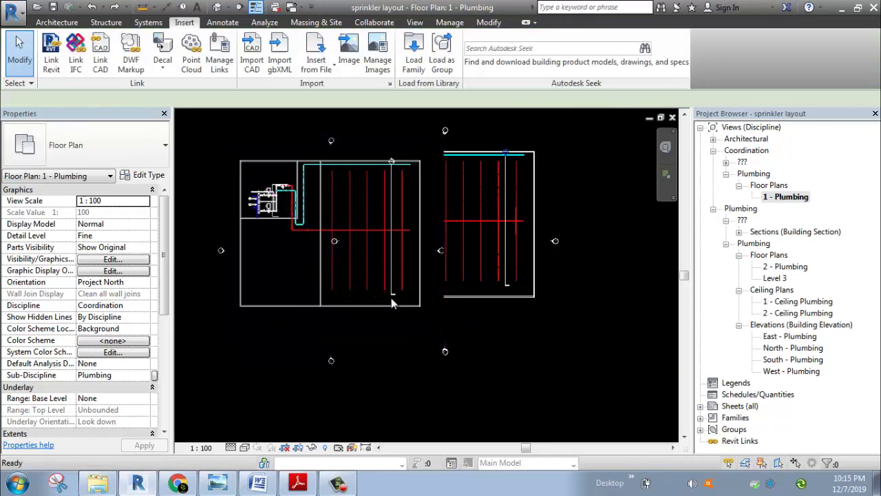
Review the project's raster images in Manage Images, highlighting MY PROJECGT IMAGE.jpg, and close the dialog without changes.
scroll(392, 297, down, 3)
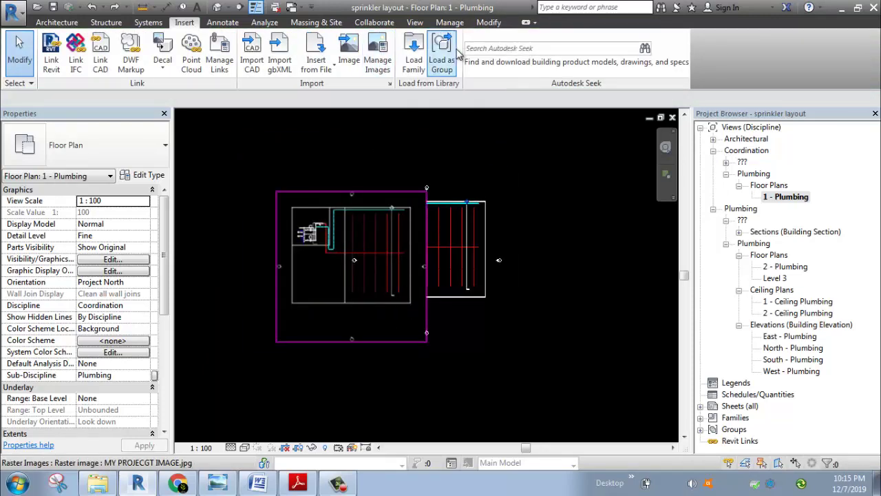
click(378, 63)
click(326, 219)
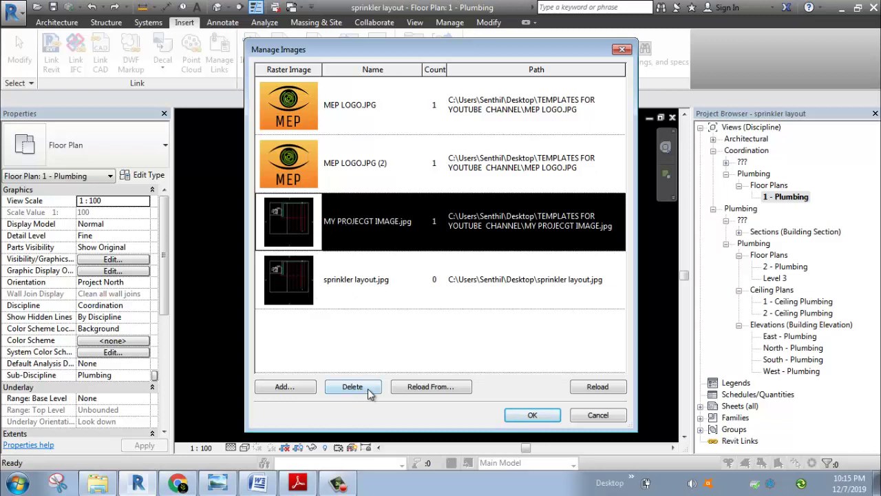
click(543, 416)
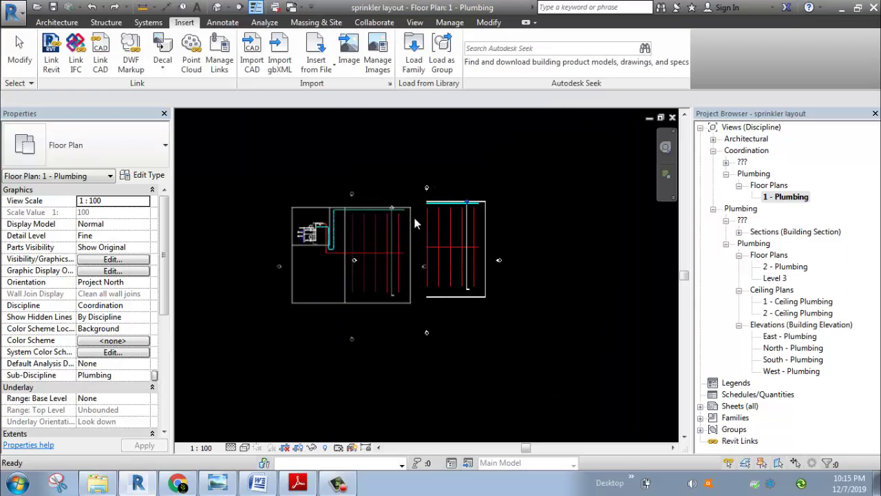
Create a new sheet using the A1 metric title block.
scroll(798, 258, down, 3)
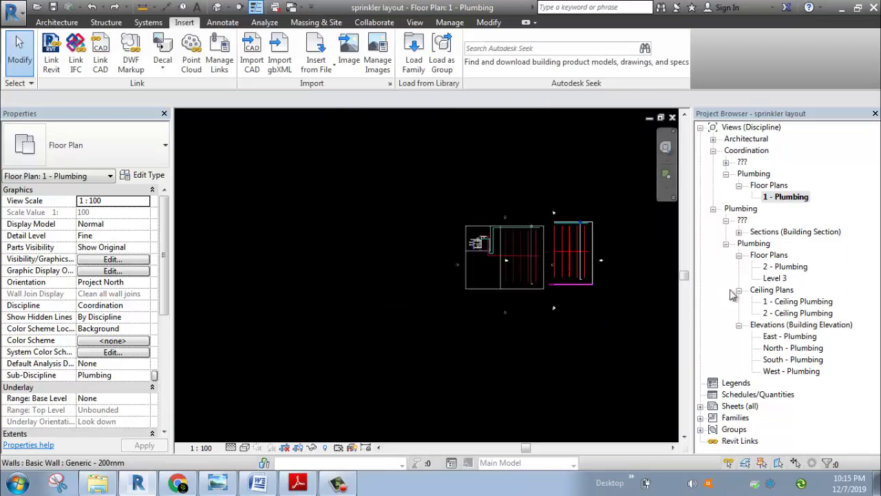
click(736, 406)
right_click(745, 407)
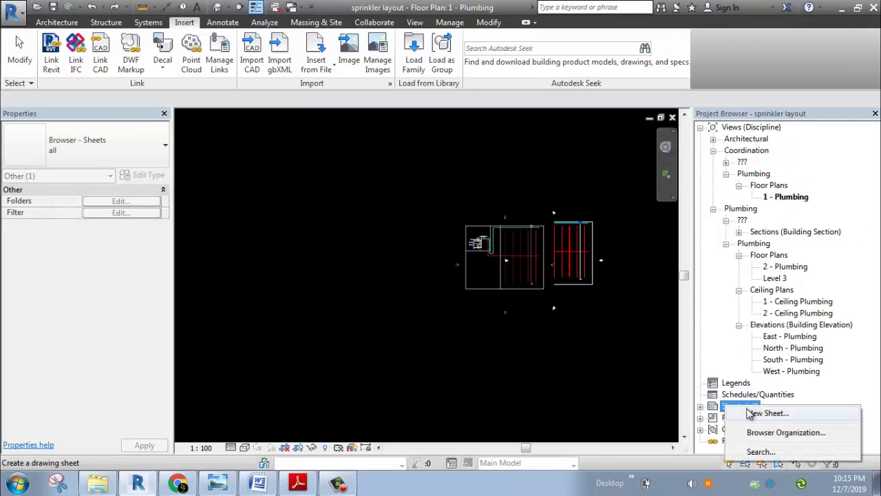
click(750, 414)
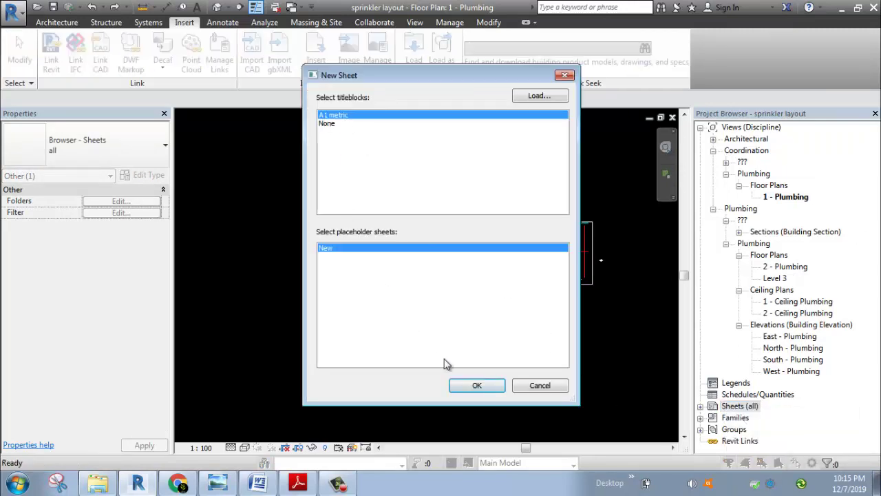
click(465, 390)
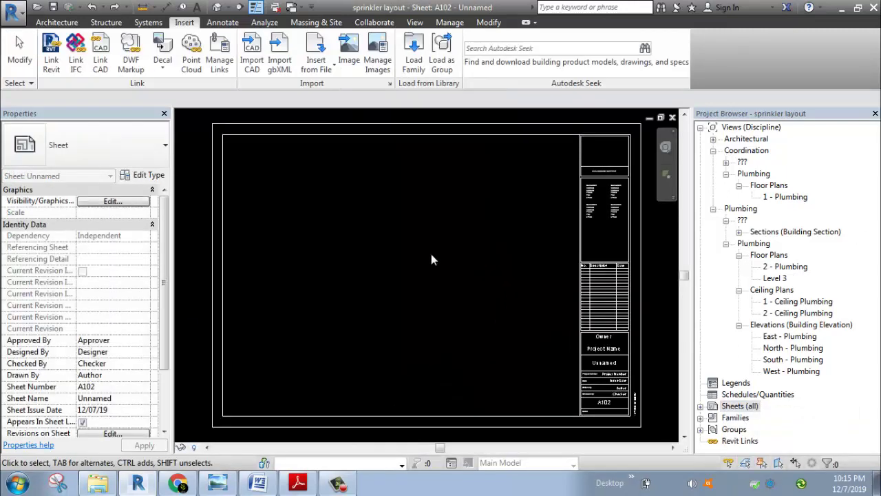
Select the A1 metric title block on the new sheet and open its family for editing.
scroll(559, 170, up, 6)
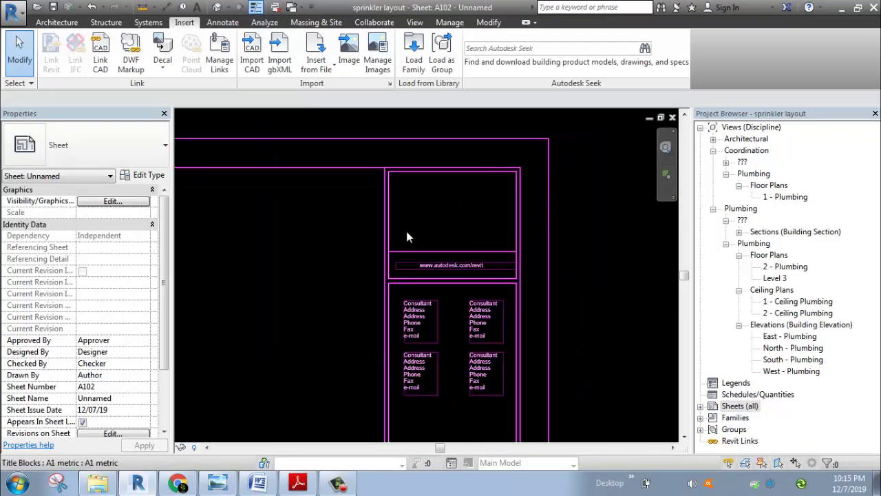
scroll(405, 237, down, 5)
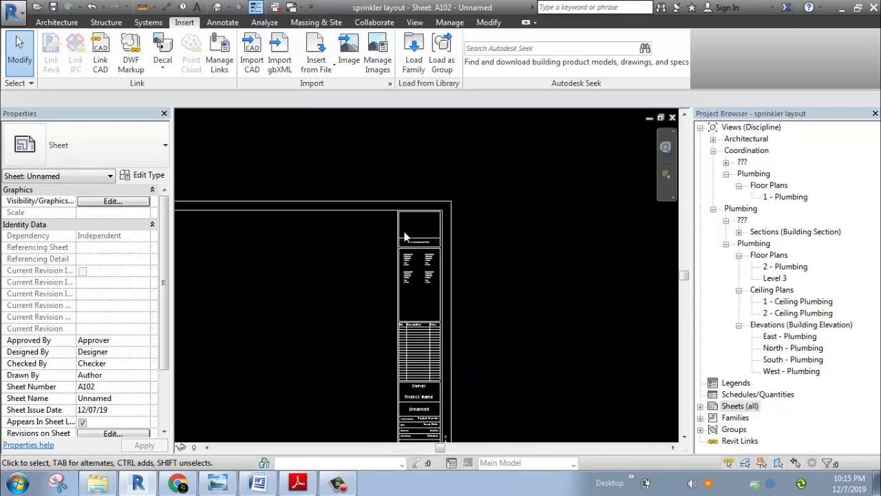
click(448, 209)
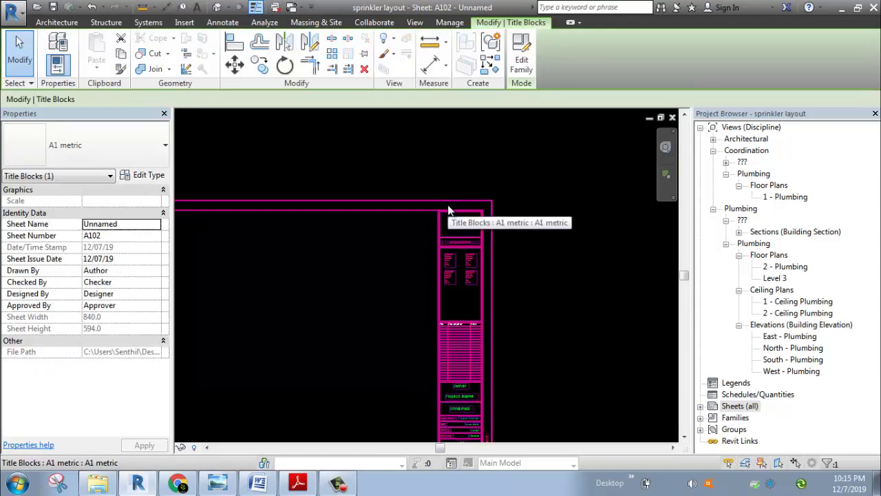
scroll(449, 210, down, 1)
scroll(452, 219, up, 4)
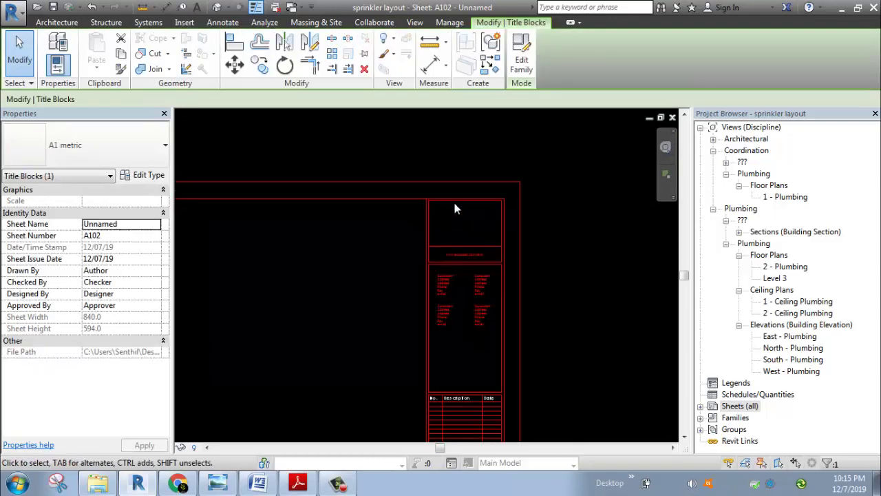
click(522, 55)
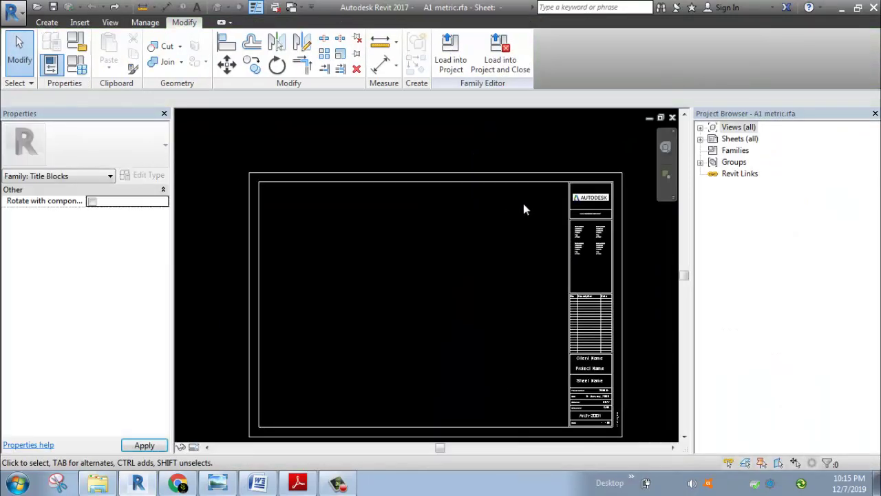
Delete the Autodesk logo image from the title block family's logo box.
scroll(530, 156, up, 5)
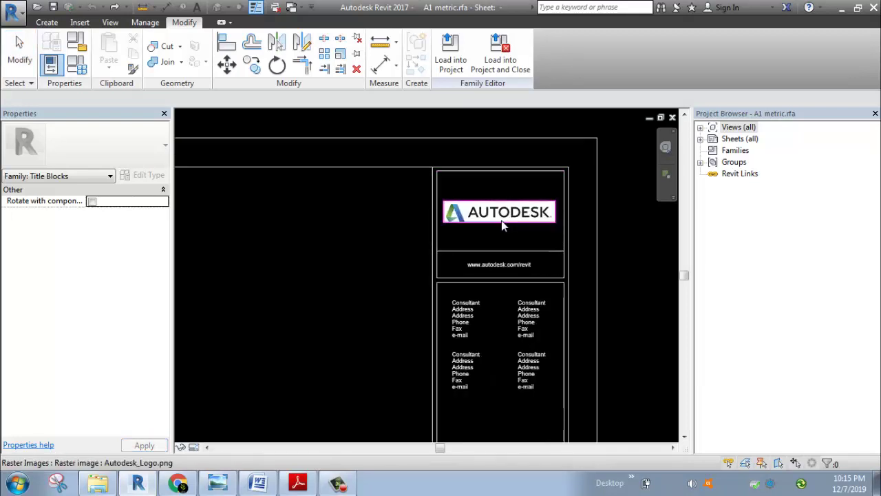
click(503, 220)
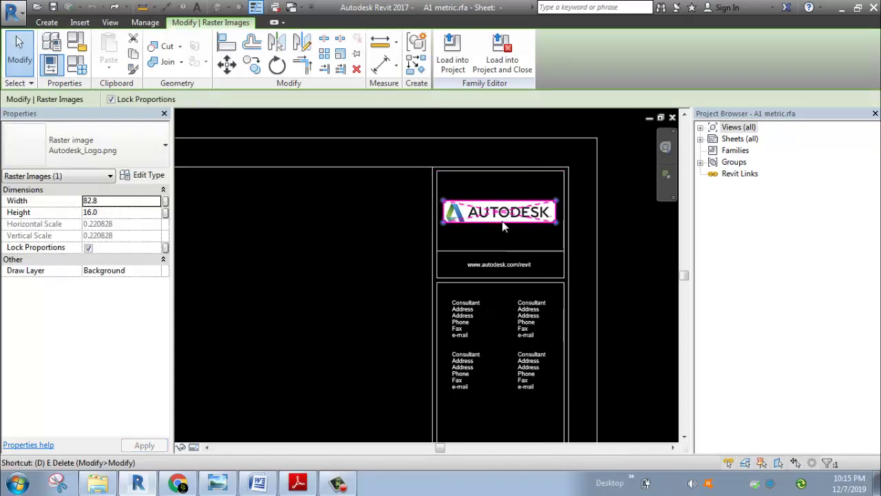
key(Delete)
scroll(502, 222, down, 5)
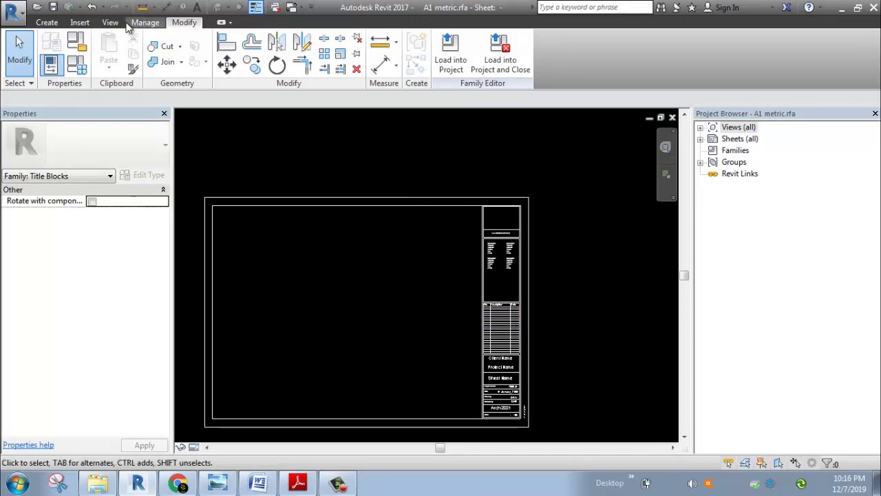
Import the image MEP LOGO.JPG and place it over the title block's empty logo box.
click(80, 22)
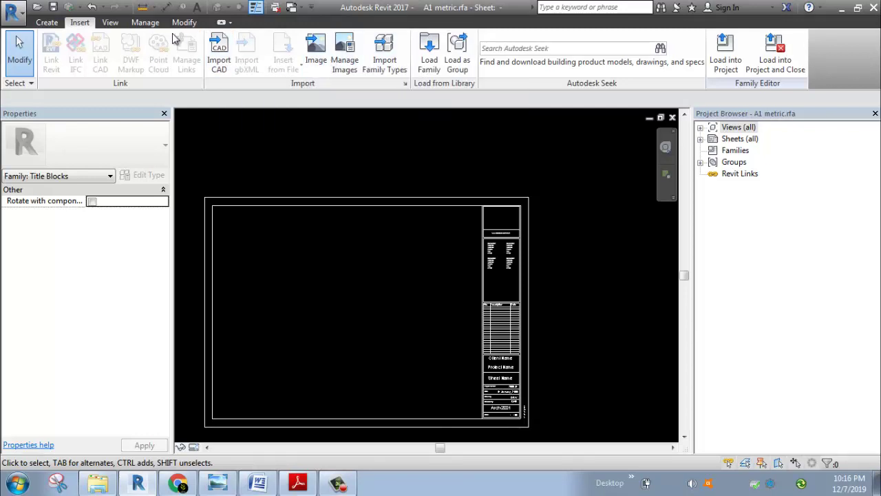
click(320, 61)
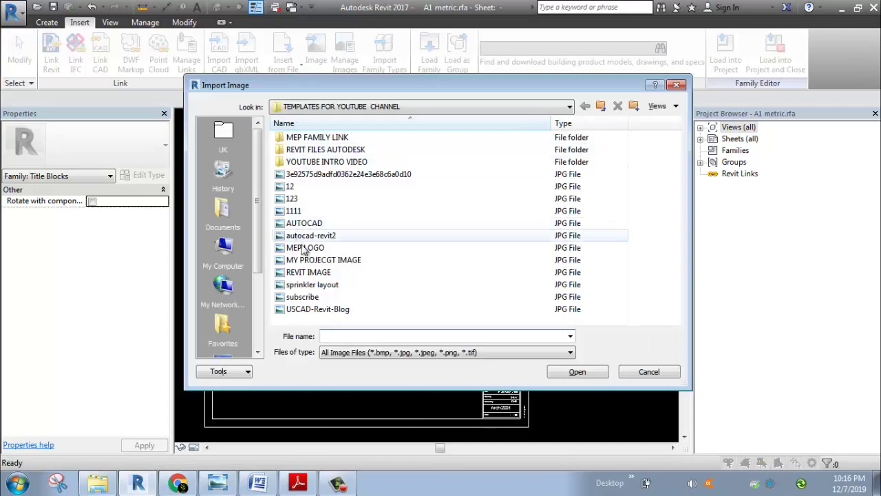
click(305, 248)
click(588, 372)
scroll(520, 242, up, 6)
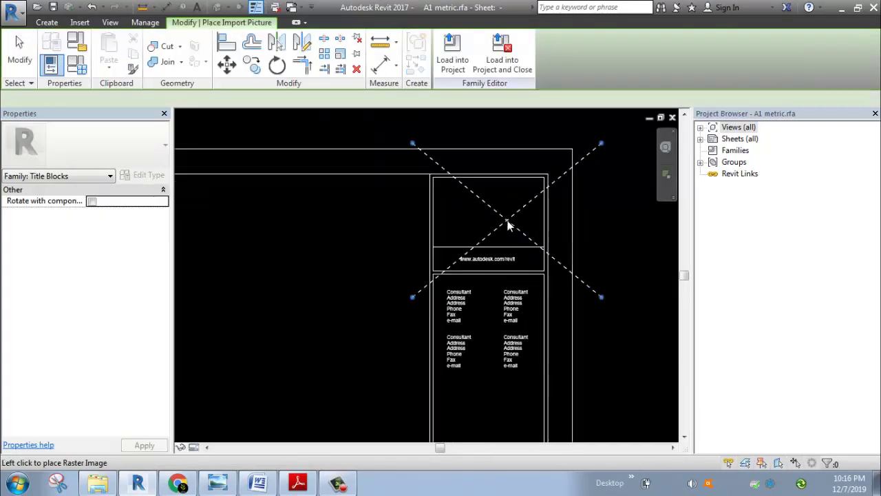
click(481, 215)
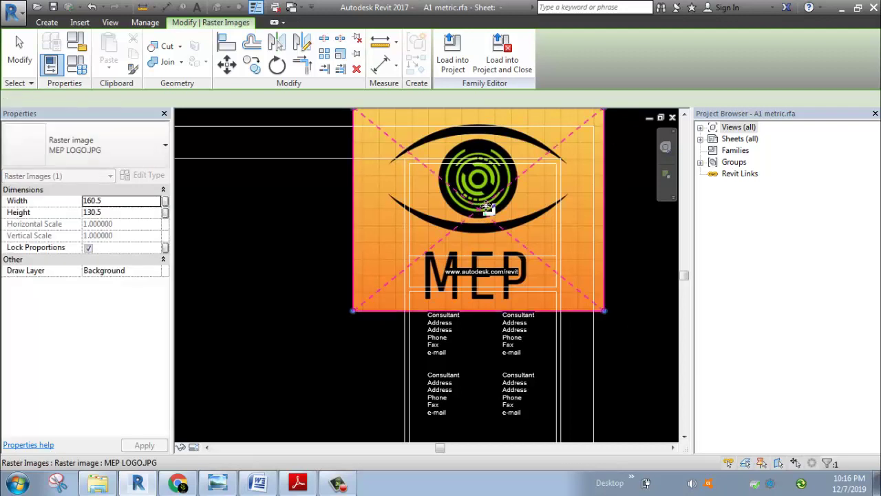
Shrink the MEP logo proportionally to about 72.5 wide by 58.9 high and move it into the logo box above the web address.
scroll(481, 210, down, 3)
scroll(599, 183, up, 3)
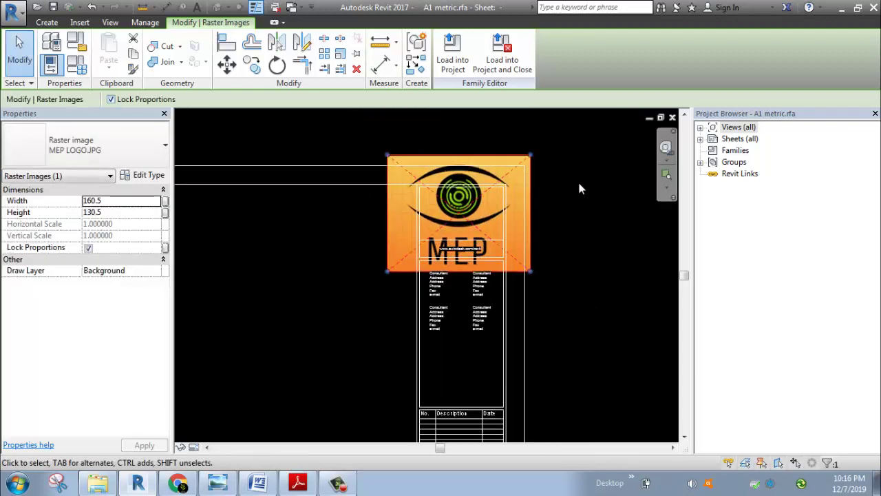
drag(520, 153, 487, 177)
scroll(449, 207, up, 2)
scroll(524, 177, up, 2)
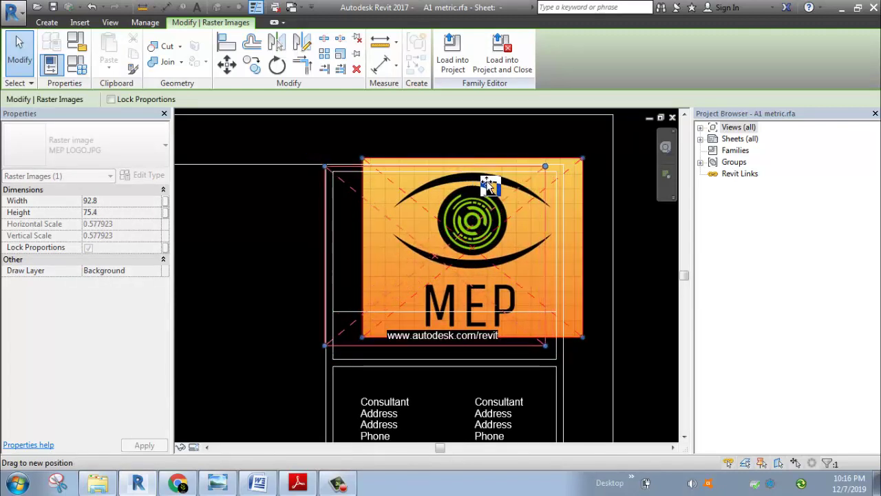
drag(541, 340, 497, 305)
drag(449, 255, 467, 249)
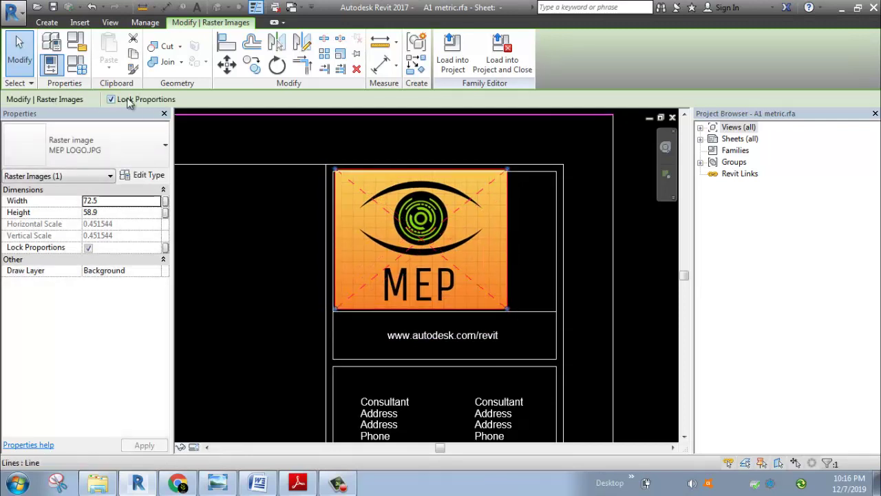
Unlock the MEP logo's proportions and stretch it horizontally to fill the full width of the logo box.
drag(510, 172, 556, 178)
key(Escape)
scroll(612, 292, down, 4)
middle_drag(506, 313, 466, 144)
Load the edited title block family into the sprinkler layout project, overwriting the existing version and its parameter values.
scroll(452, 179, down, 2)
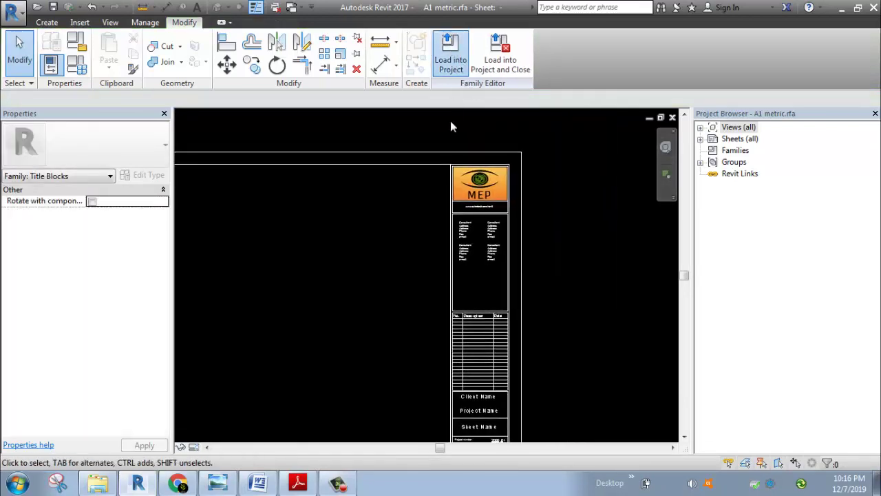
click(451, 53)
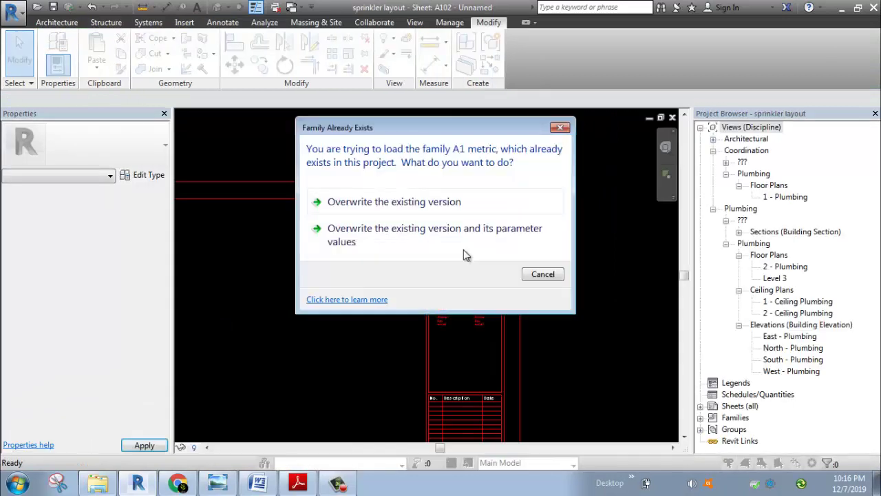
click(453, 231)
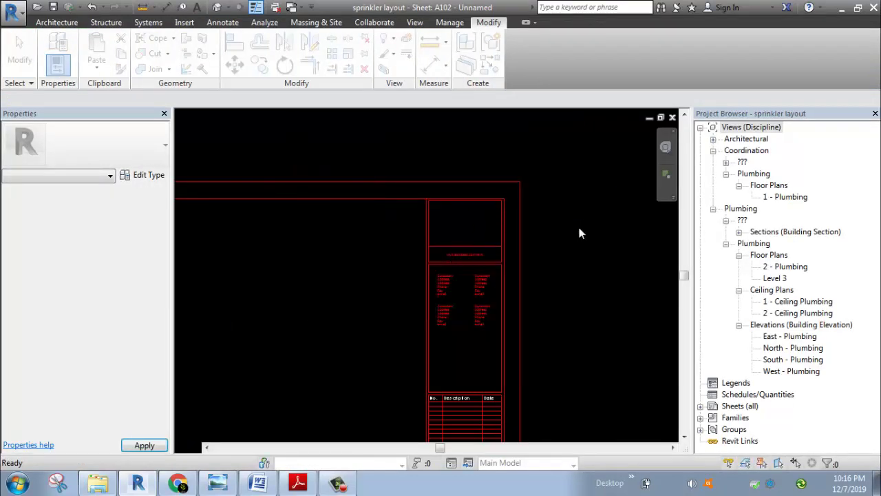
Examine the updated title block and its logo on the sheet, up close and from further away.
scroll(466, 230, down, 2)
scroll(466, 229, up, 1)
scroll(466, 230, up, 2)
scroll(466, 229, down, 3)
middle_drag(501, 287, 522, 270)
middle_drag(490, 225, 515, 220)
scroll(452, 173, up, 2)
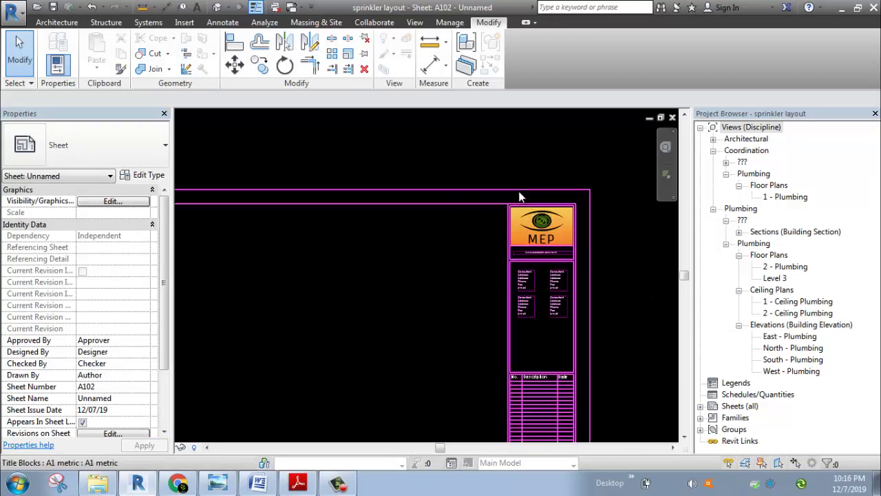
scroll(521, 200, down, 1)
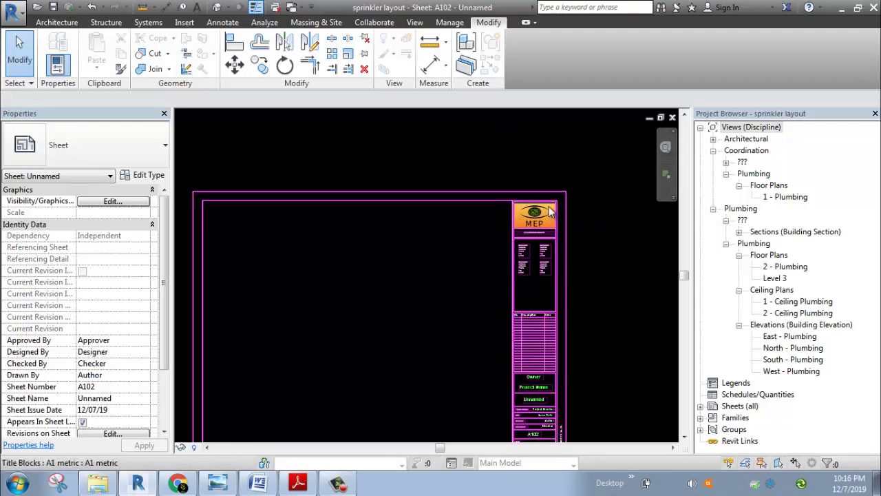
scroll(553, 216, up, 1)
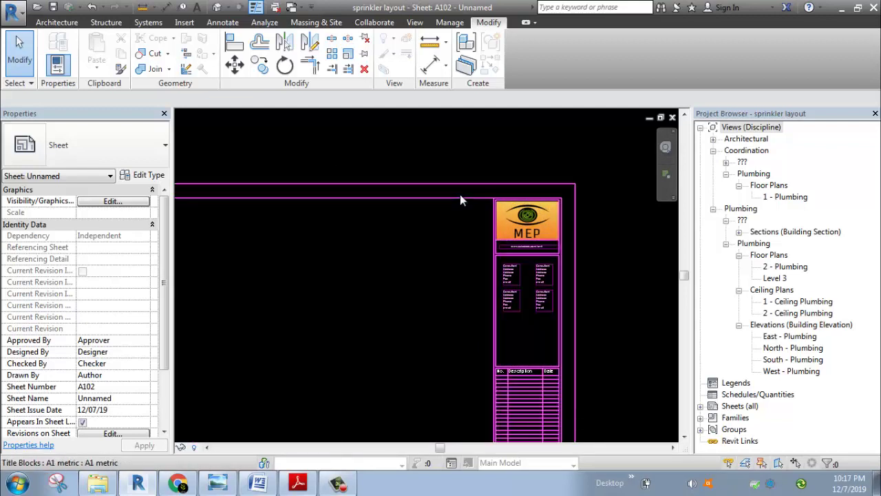
scroll(530, 217, up, 1)
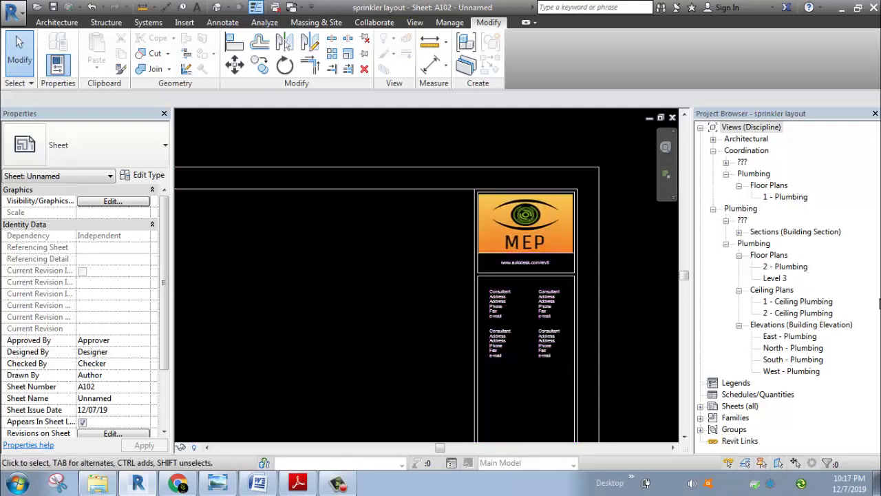
Place the Coordination floor plan view 1 - Plumbing on the new sheet.
drag(785, 197, 454, 244)
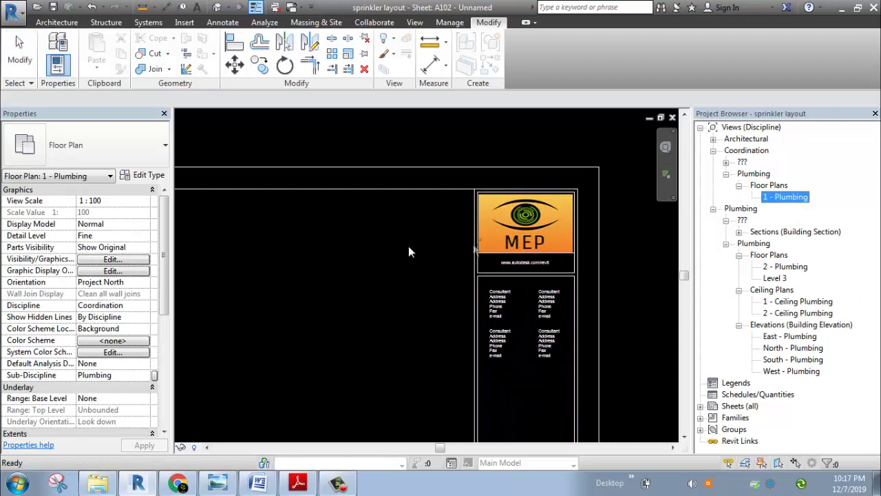
middle_drag(315, 310, 444, 280)
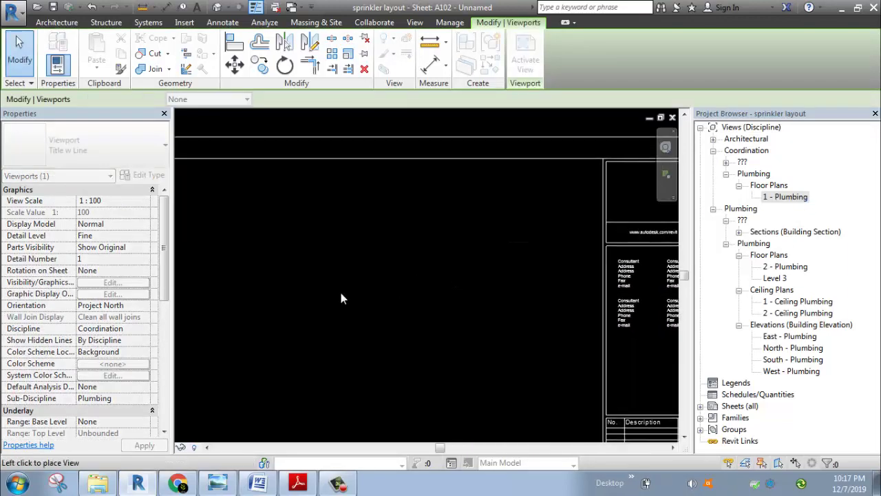
click(406, 300)
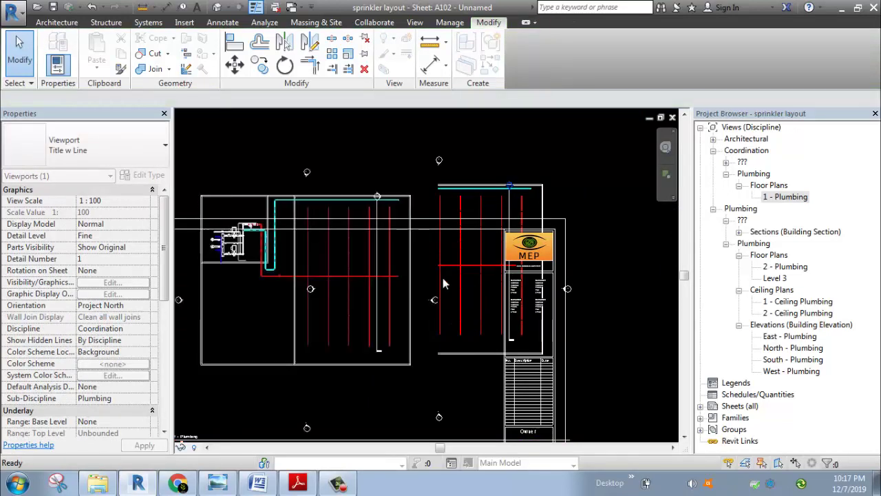
Delete the 1 - Plumbing floor plan viewport from sheet A102, leaving only the title block.
key(Escape)
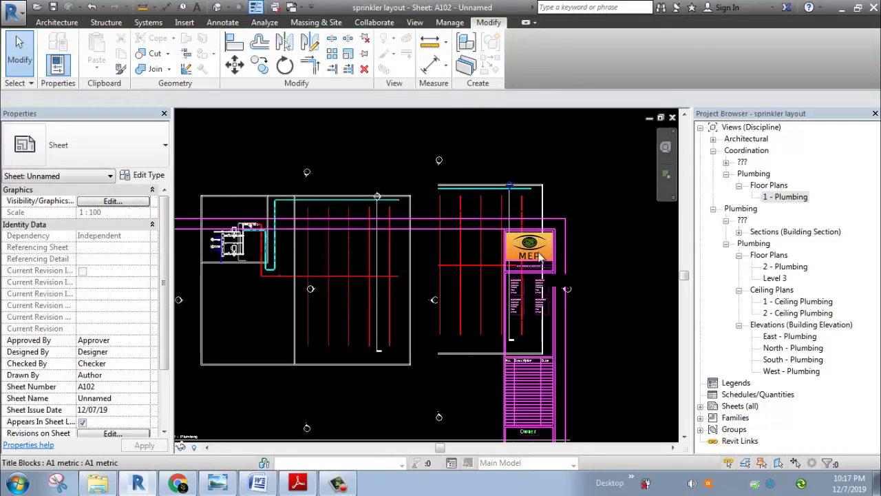
scroll(540, 257, up, 6)
scroll(540, 257, down, 6)
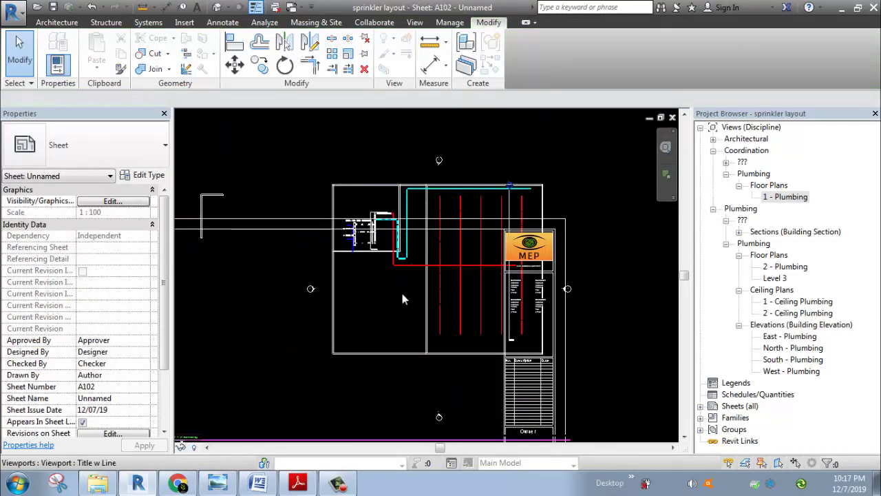
scroll(448, 289, down, 3)
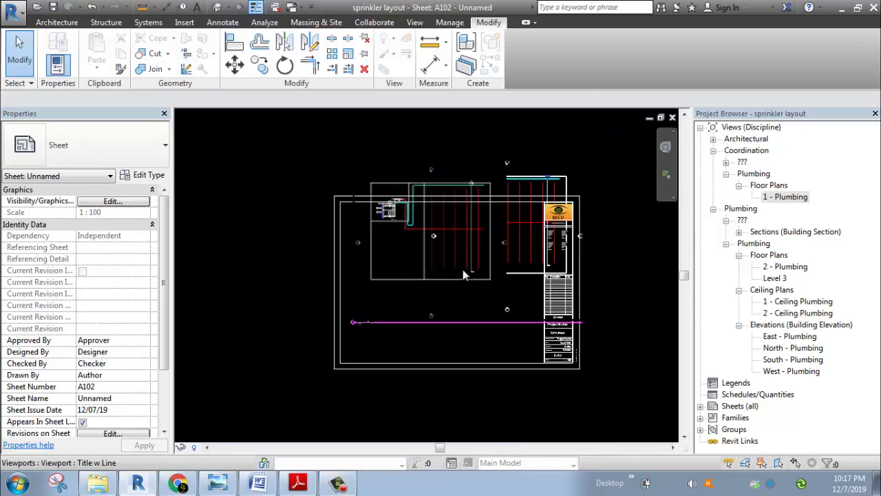
scroll(491, 239, down, 2)
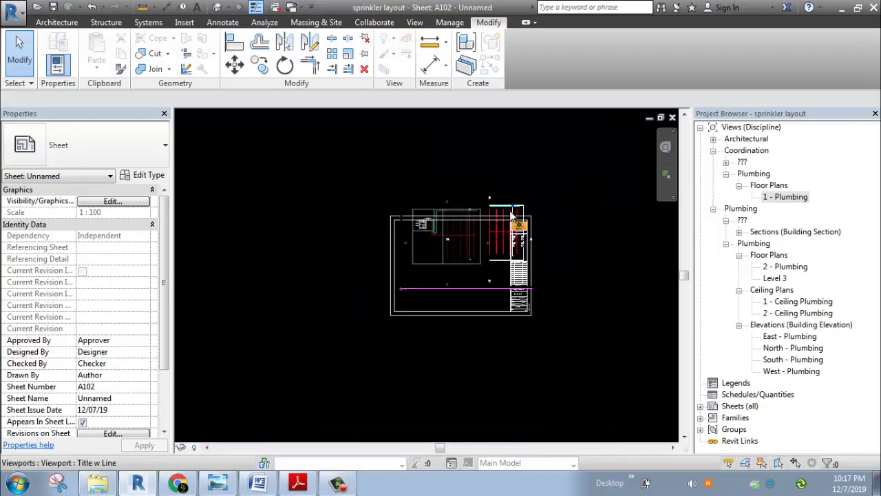
click(458, 208)
key(Delete)
scroll(500, 210, up, 2)
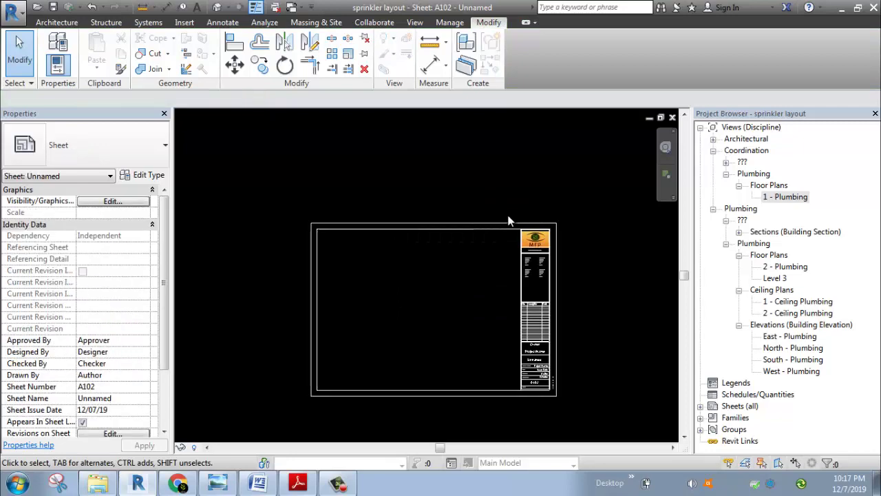
middle_drag(499, 280, 495, 201)
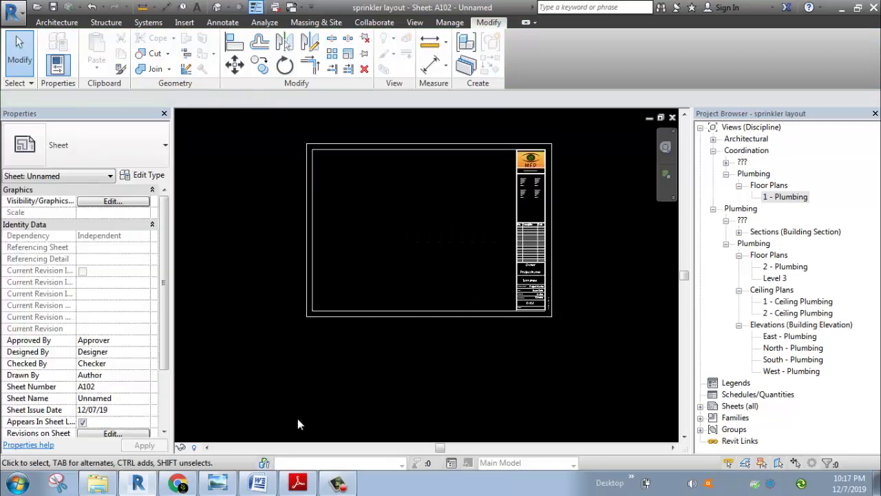
Switch to import images.pdf in Adobe Reader and review the lesson topics, highlighting the import basics, Revit families and image management lines.
key(alt+Tab)
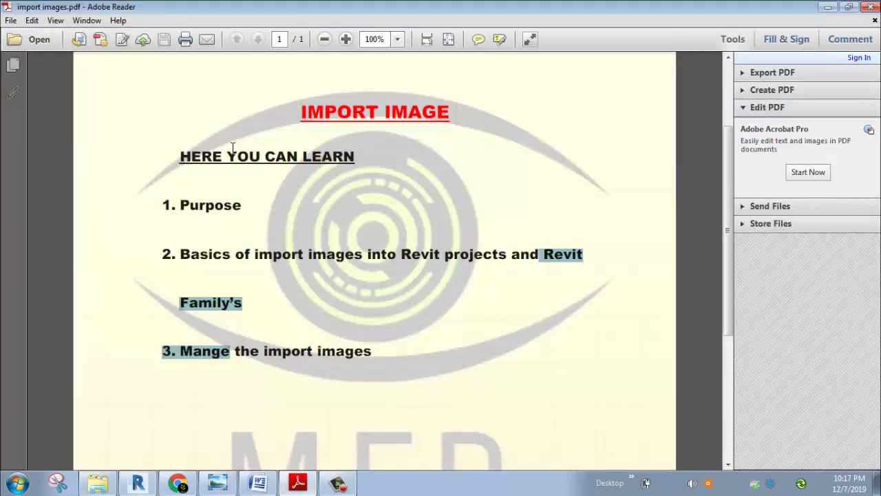
scroll(254, 222, up, 1)
click(221, 246)
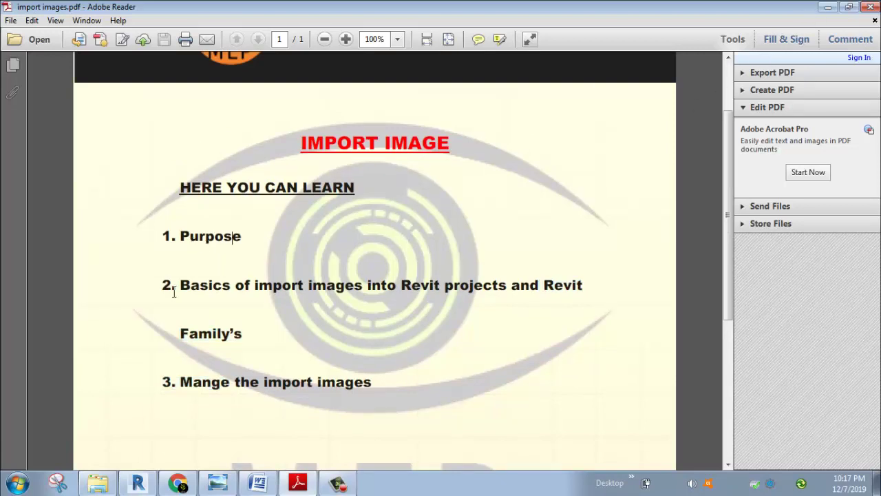
drag(182, 295, 249, 333)
click(423, 295)
drag(400, 284, 480, 295)
drag(173, 332, 249, 339)
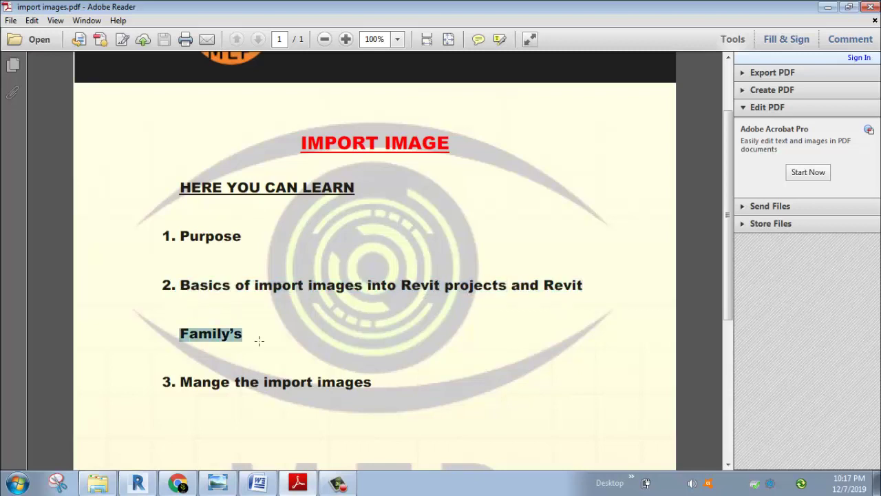
drag(179, 380, 351, 394)
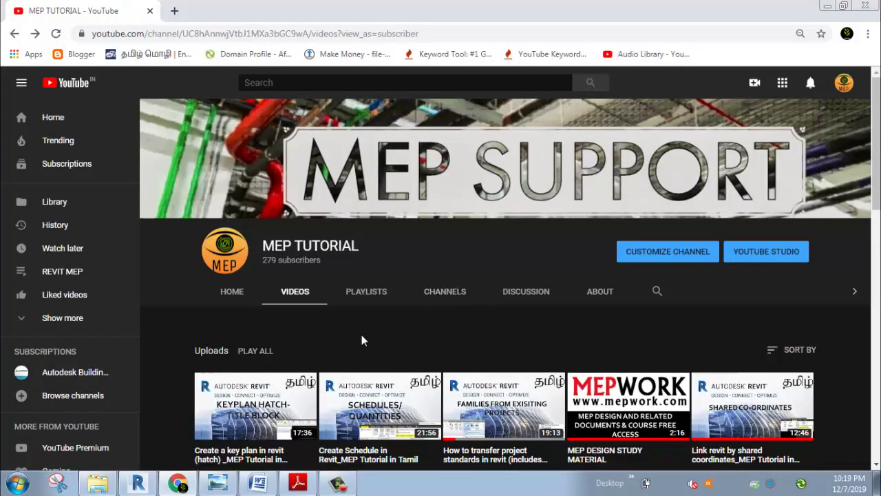
Browse the uploaded Revit tutorials on the MEP TUTORIAL YouTube channel's videos page.
scroll(362, 335, down, 2)
scroll(356, 336, up, 2)
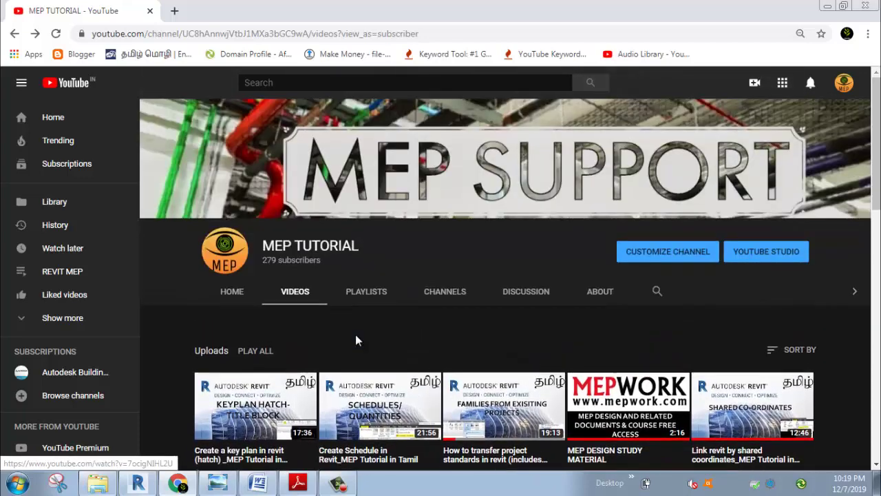
scroll(356, 337, down, 1)
scroll(370, 349, down, 1)
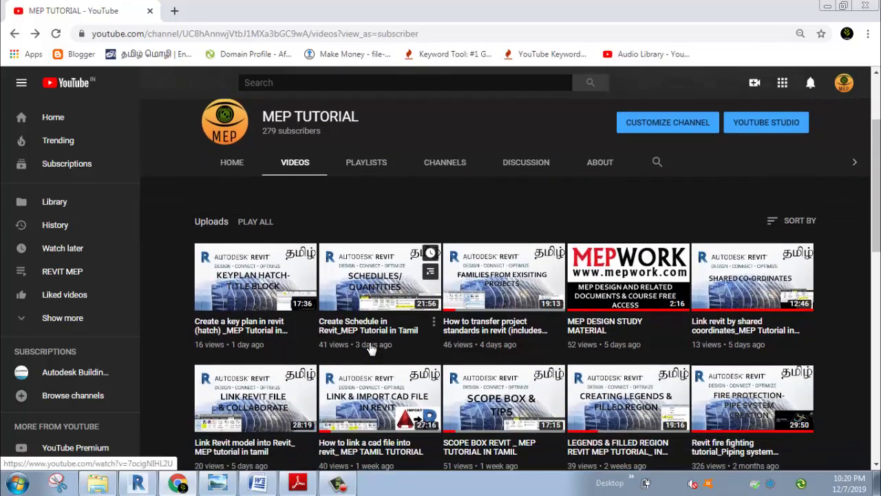
scroll(370, 349, down, 2)
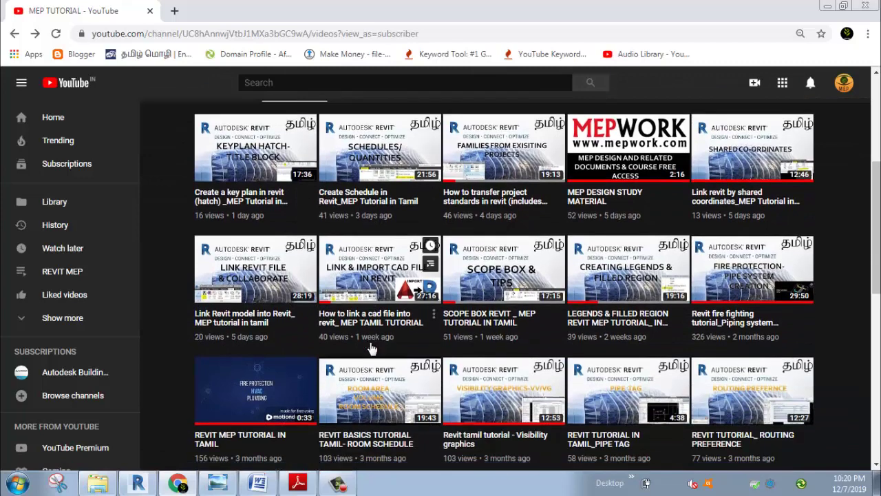
scroll(370, 349, up, 4)
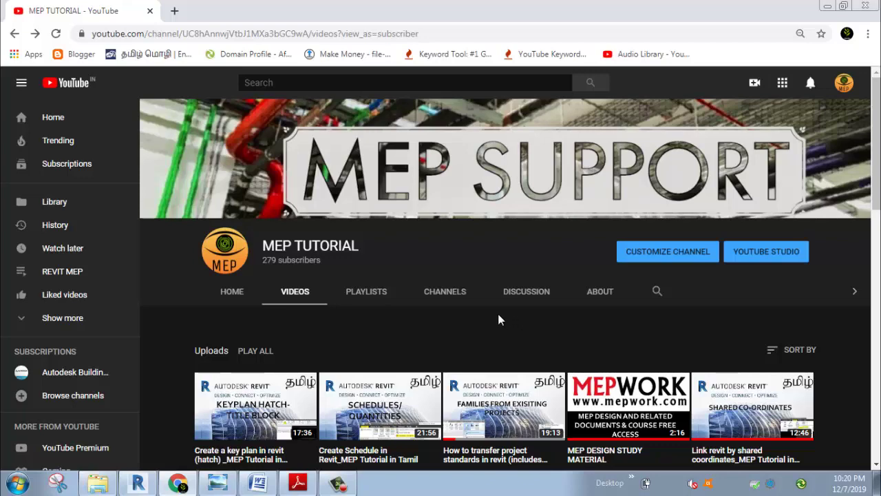
scroll(372, 309, down, 1)
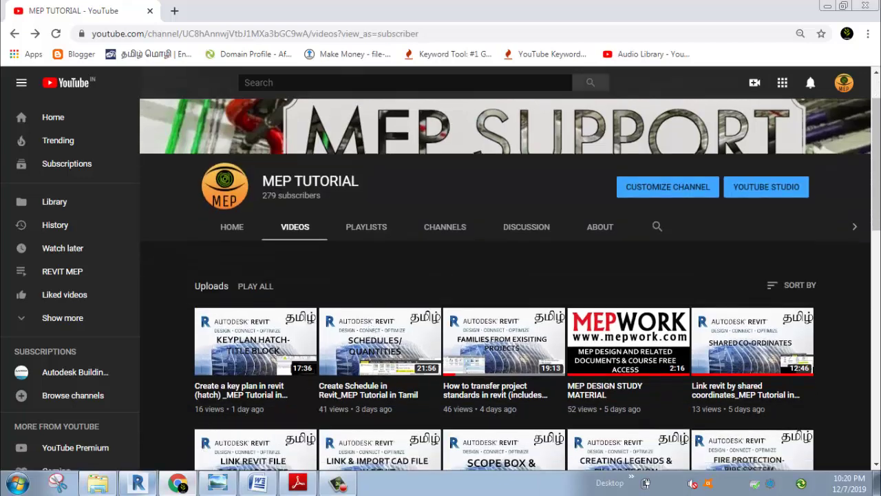
click(348, 485)
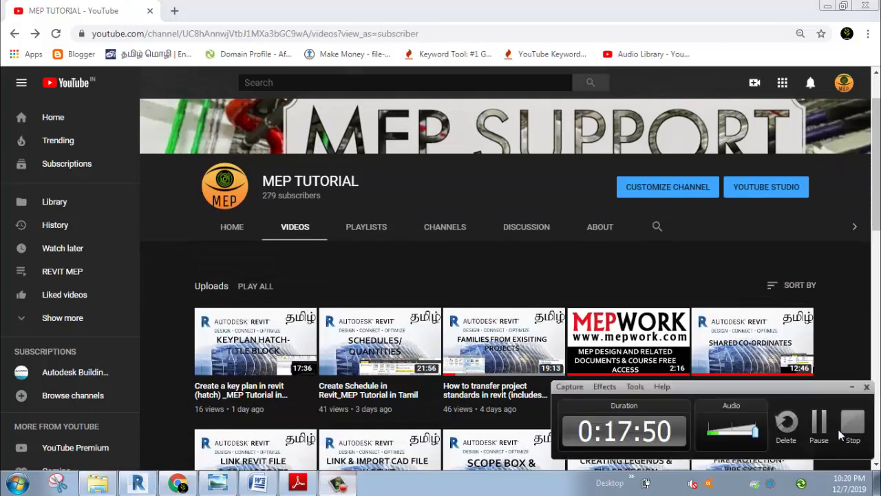